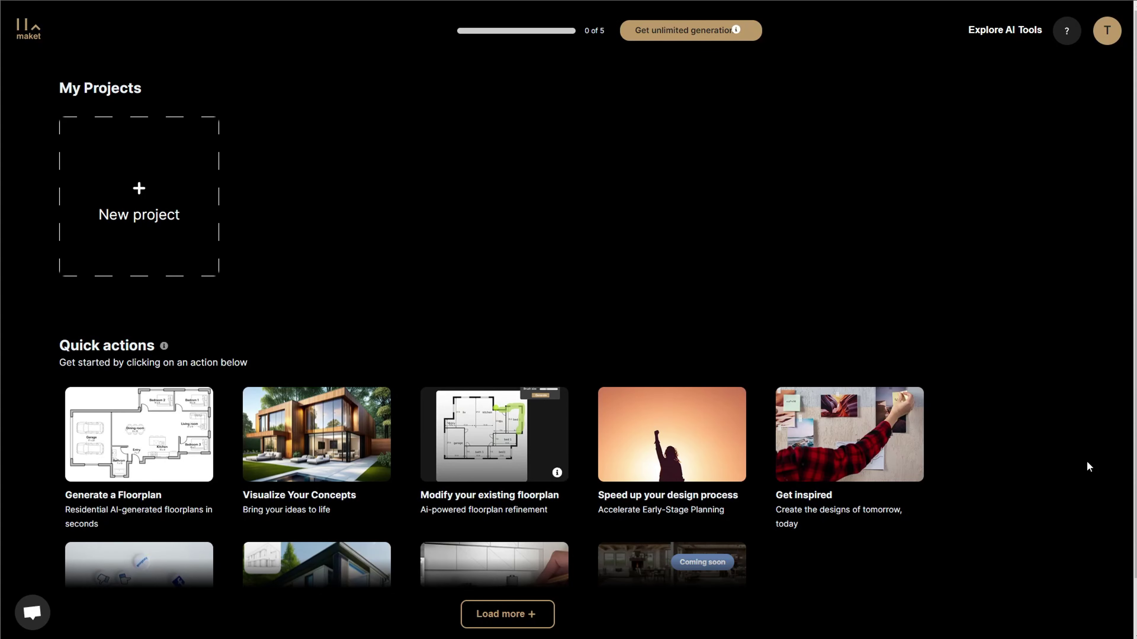
# Create a new Maket project named 'dream house'.
pyautogui.scroll(-3, 278, 317)
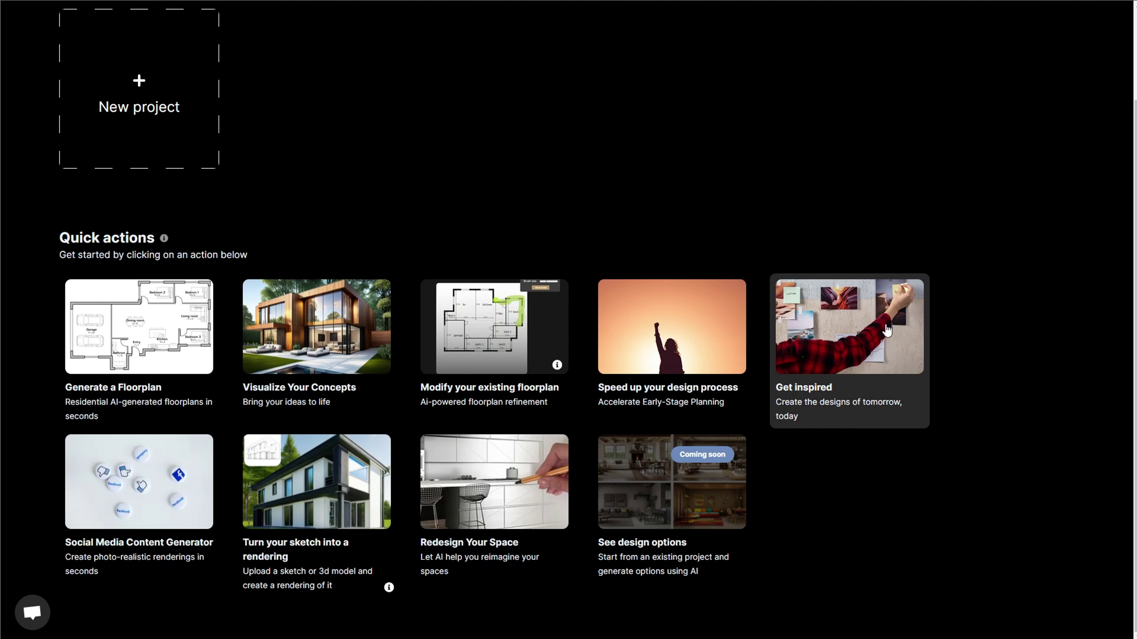
pyautogui.click(179, 478)
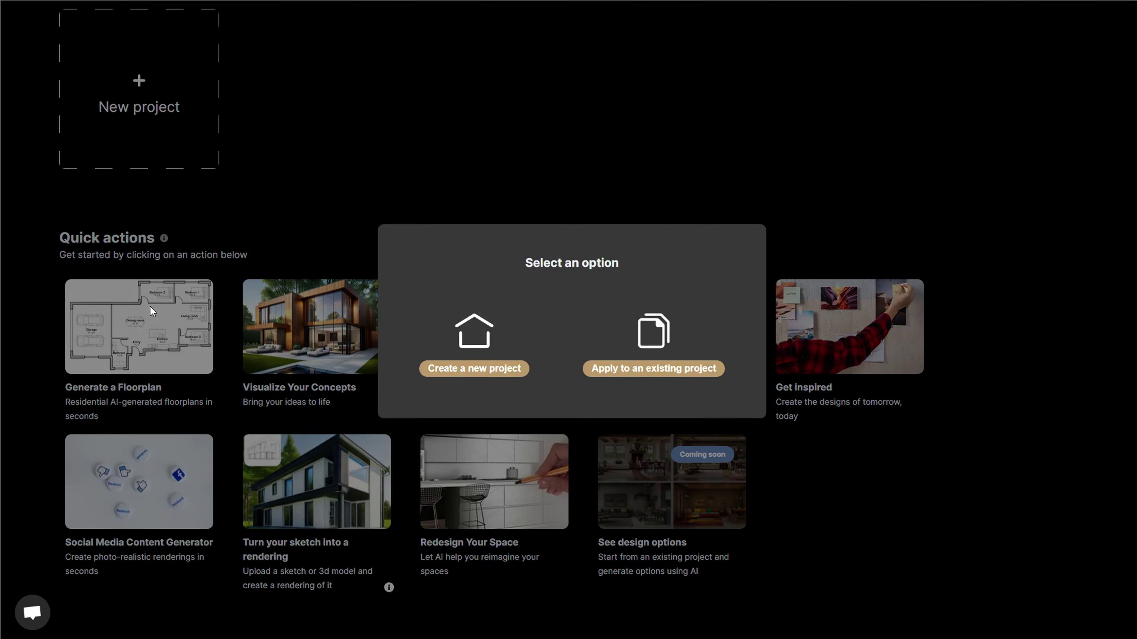
pyautogui.click(514, 339)
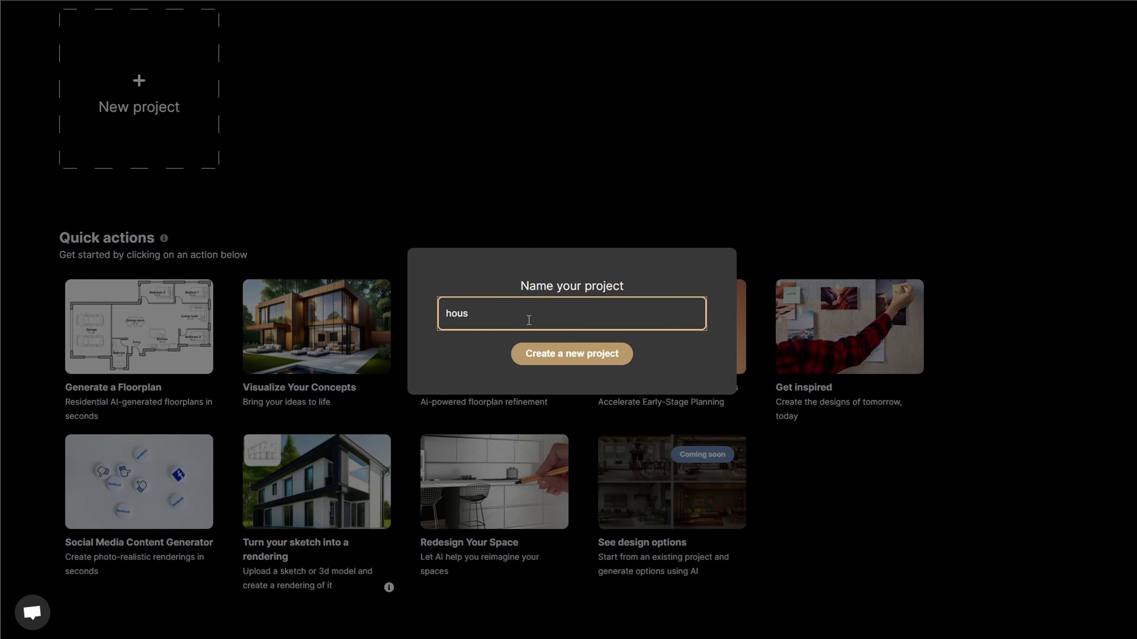
pyautogui.write('dream house')
pyautogui.press('Return')
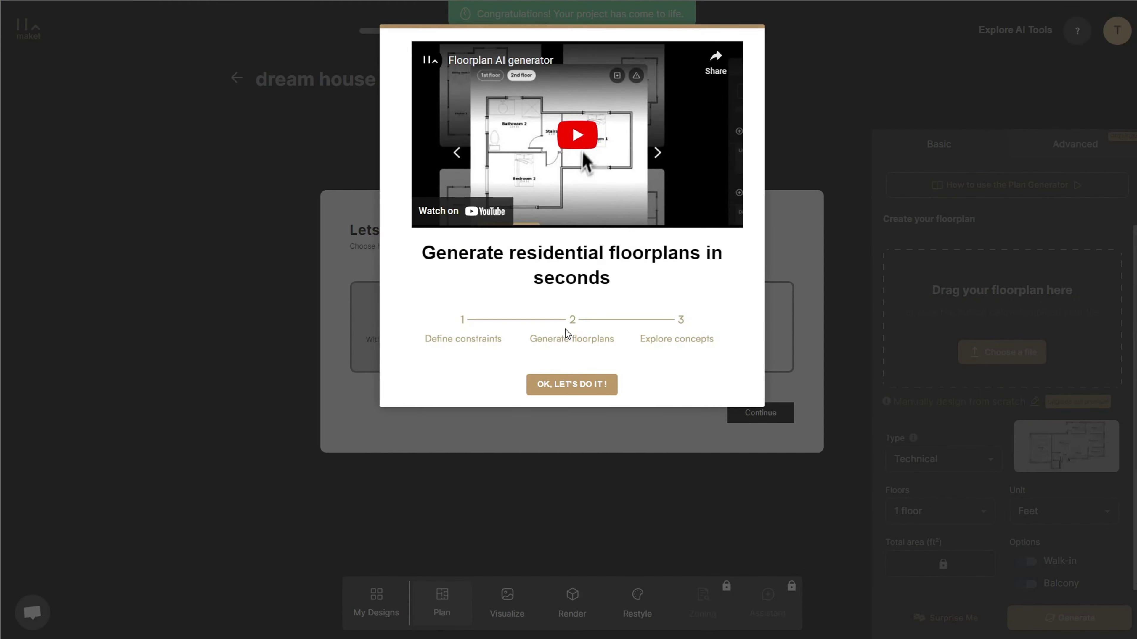
# Skip the floorplan generator introduction and choose Generate with AI.
pyautogui.click(571, 384)
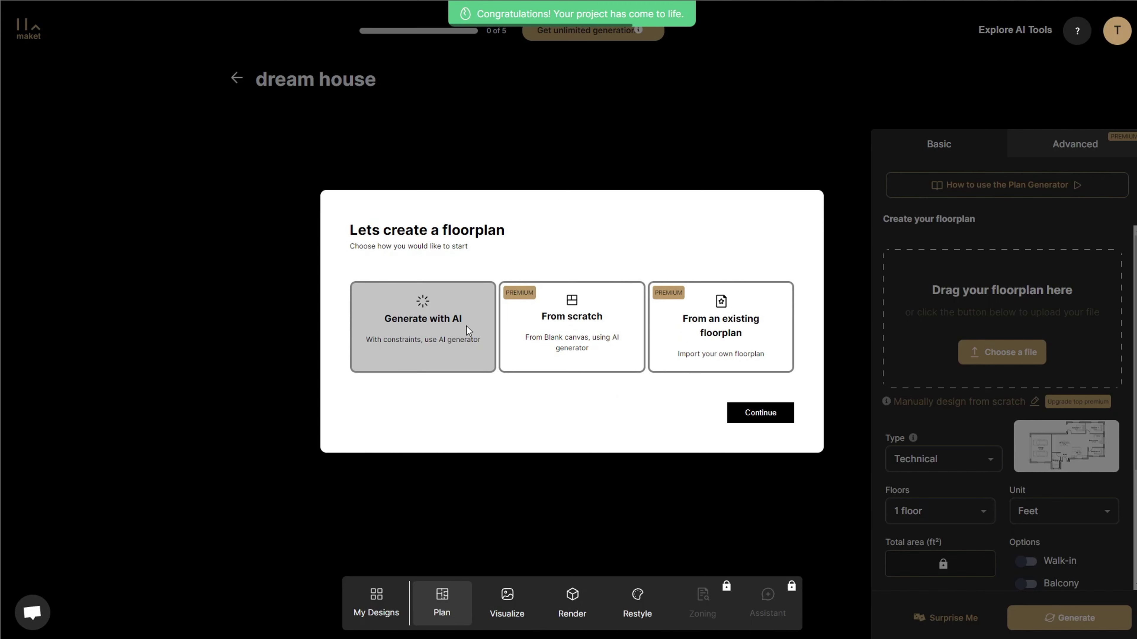
pyautogui.click(761, 413)
pyautogui.click(817, 422)
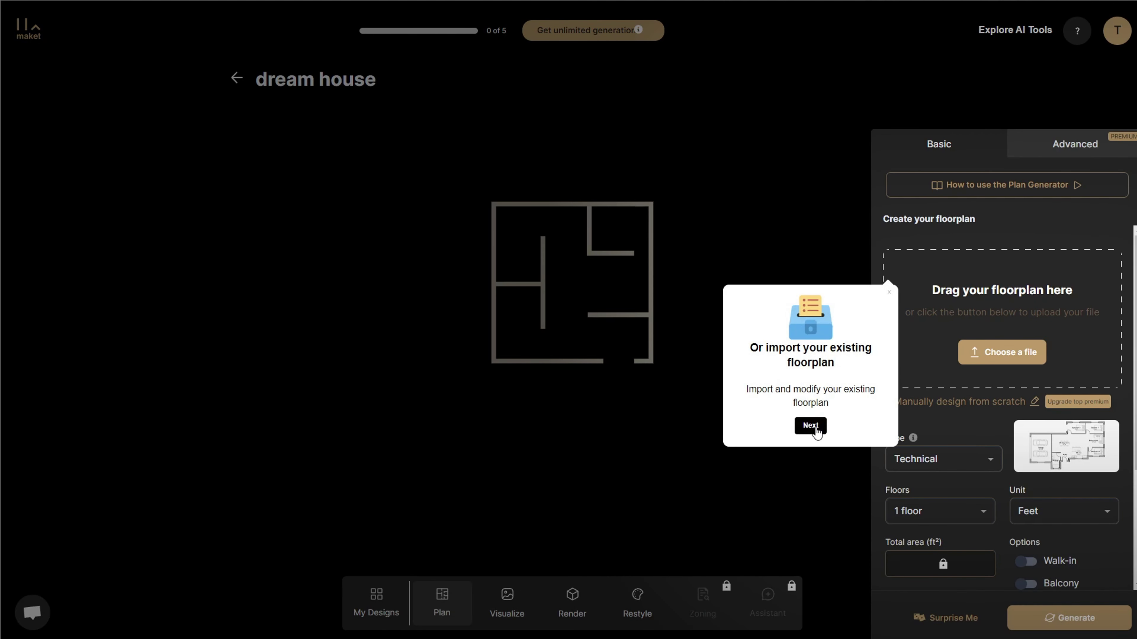
# Finish the floorplan generator's guided tour.
pyautogui.click(811, 425)
pyautogui.click(960, 273)
pyautogui.click(947, 567)
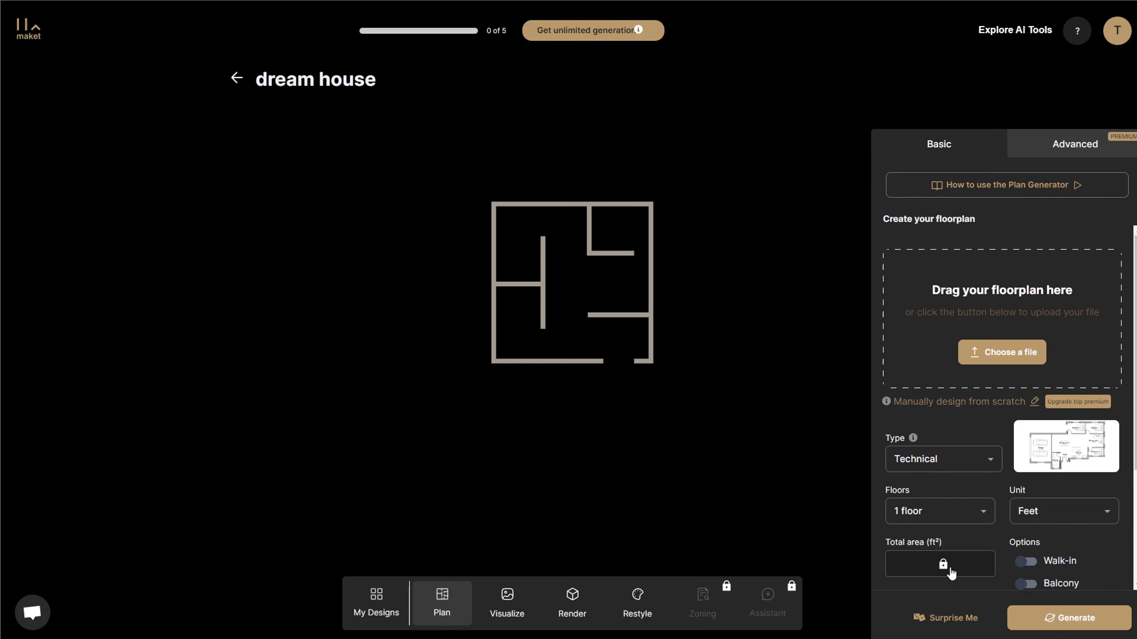
# Generate Technical one-floor plans with 4 bedrooms, 3 bathrooms and 1 garage space.
pyautogui.click(966, 461)
pyautogui.click(922, 513)
pyautogui.click(940, 511)
pyautogui.scroll(-3, 967, 560)
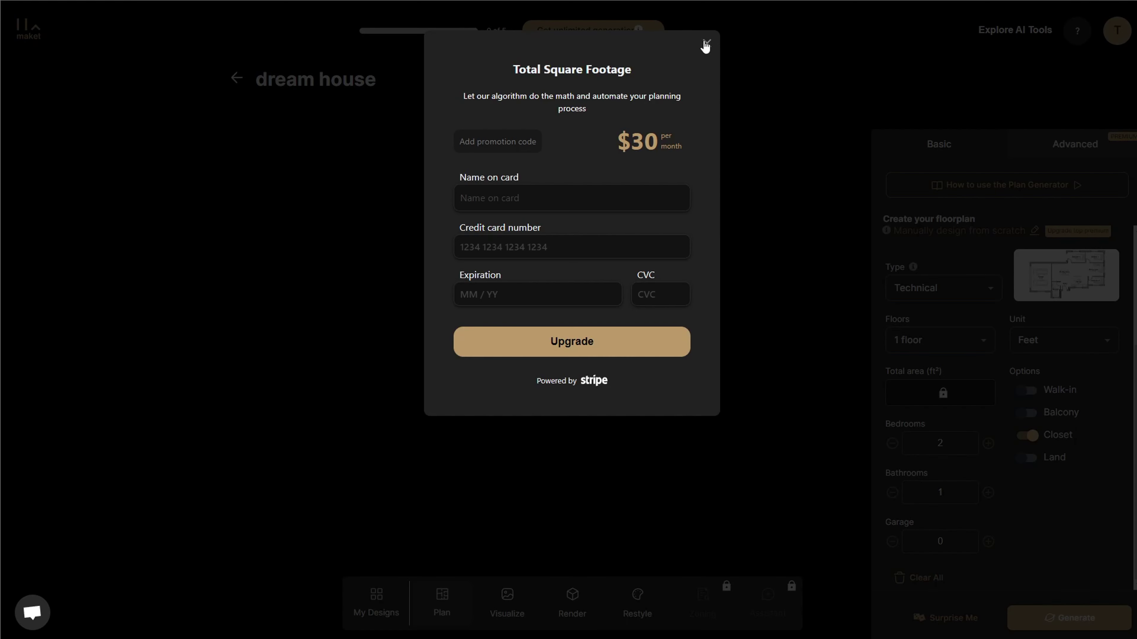
pyautogui.click(706, 44)
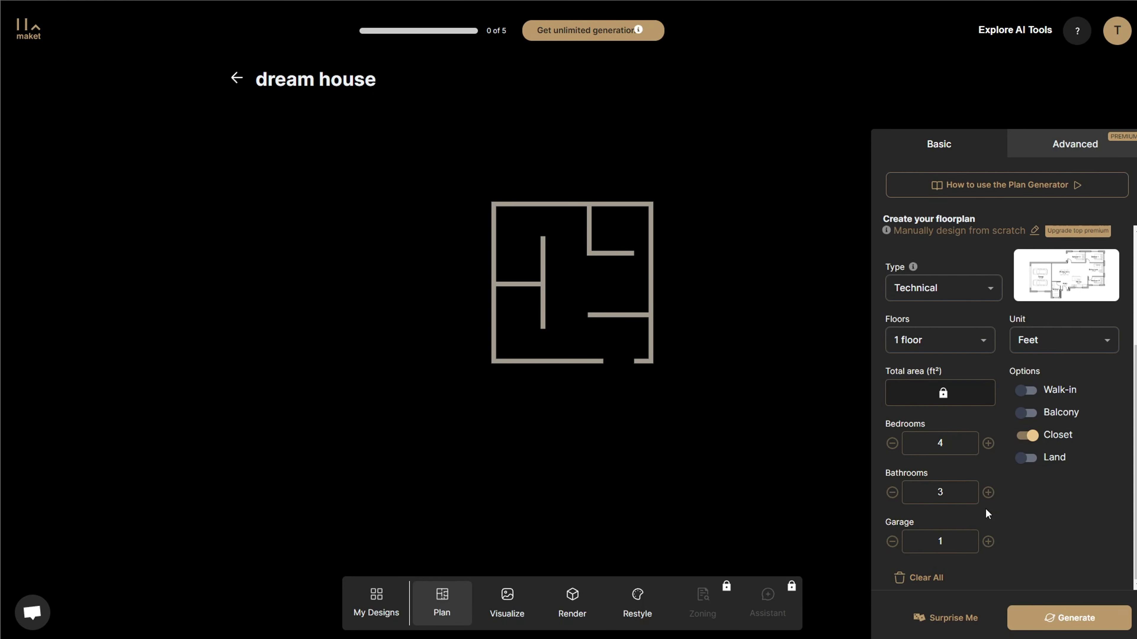
pyautogui.click(1070, 618)
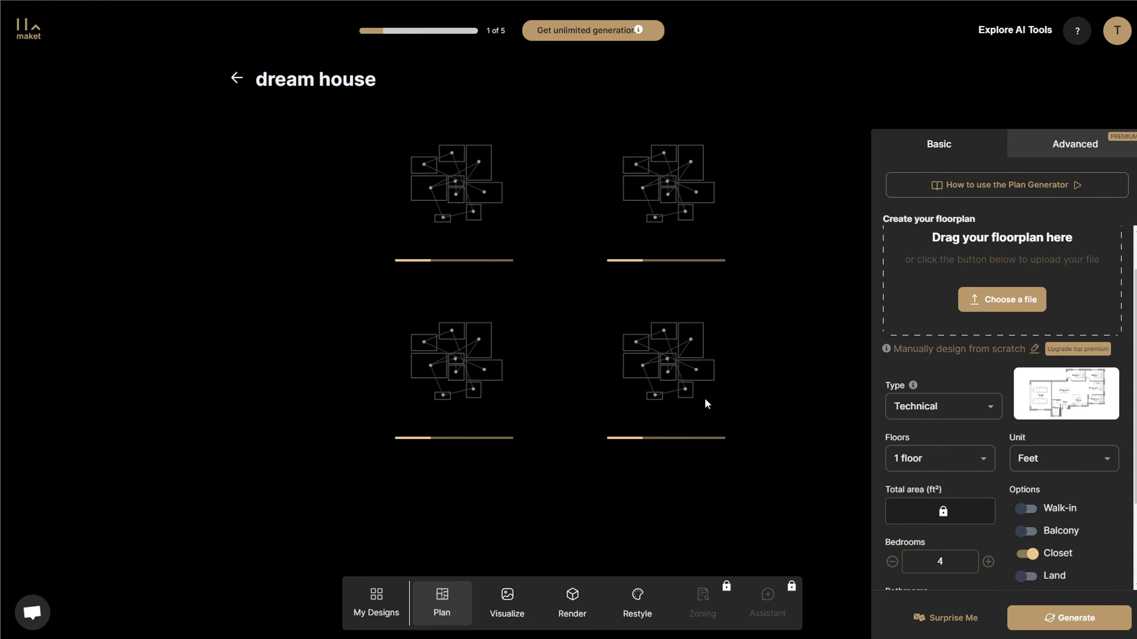
# Browse the generated floorplan options and add one to my designs.
pyautogui.click(627, 224)
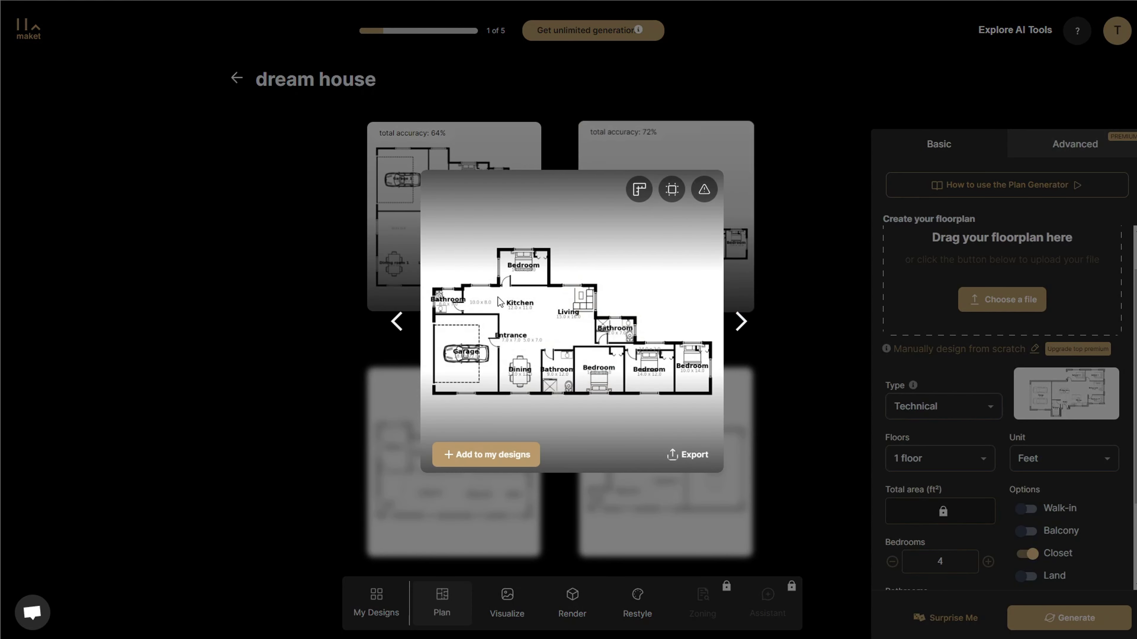
pyautogui.click(396, 322)
pyautogui.click(740, 321)
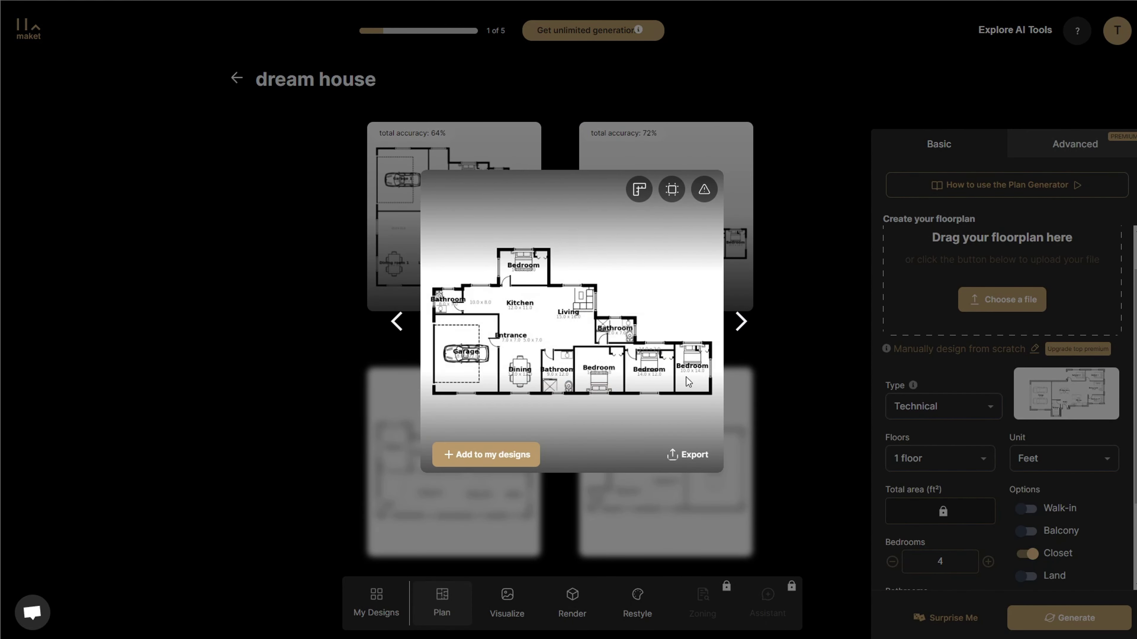
pyautogui.click(520, 455)
pyautogui.click(639, 189)
pyautogui.click(707, 45)
# Render the saved floorplan as a realistic image and preview it enlarged.
pyautogui.click(596, 326)
pyautogui.click(939, 302)
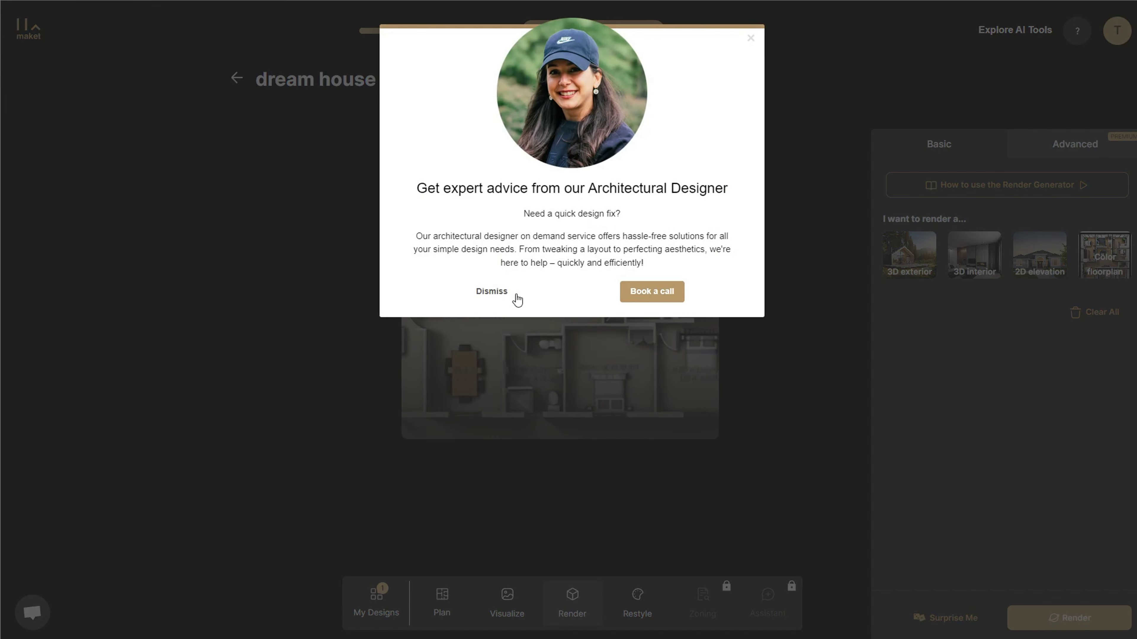
pyautogui.click(515, 292)
pyautogui.click(520, 316)
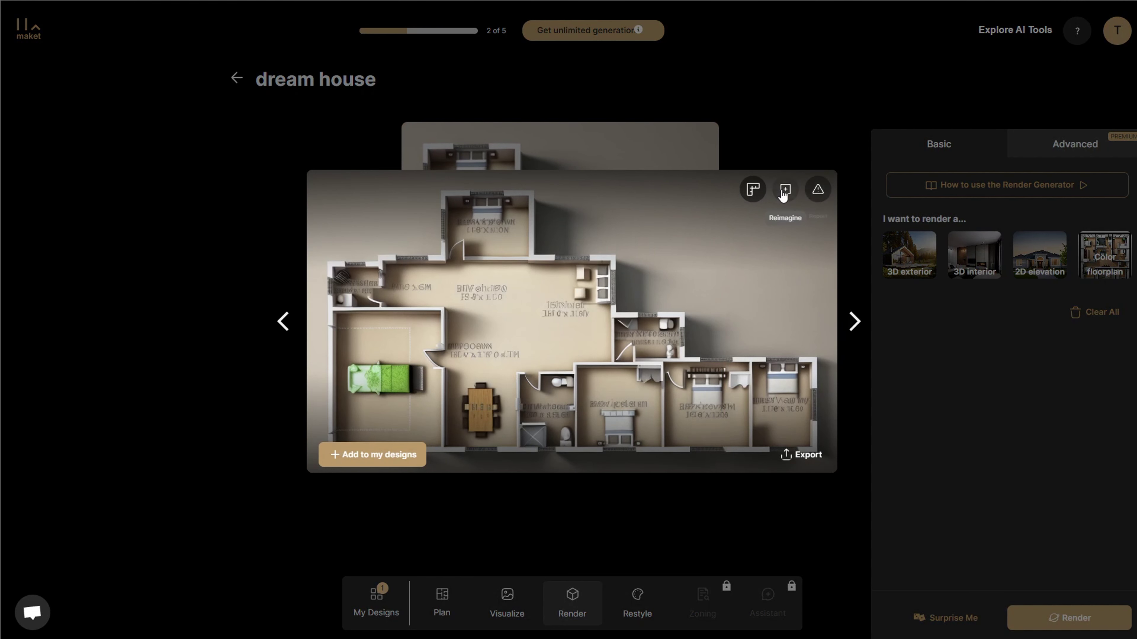
pyautogui.click(964, 310)
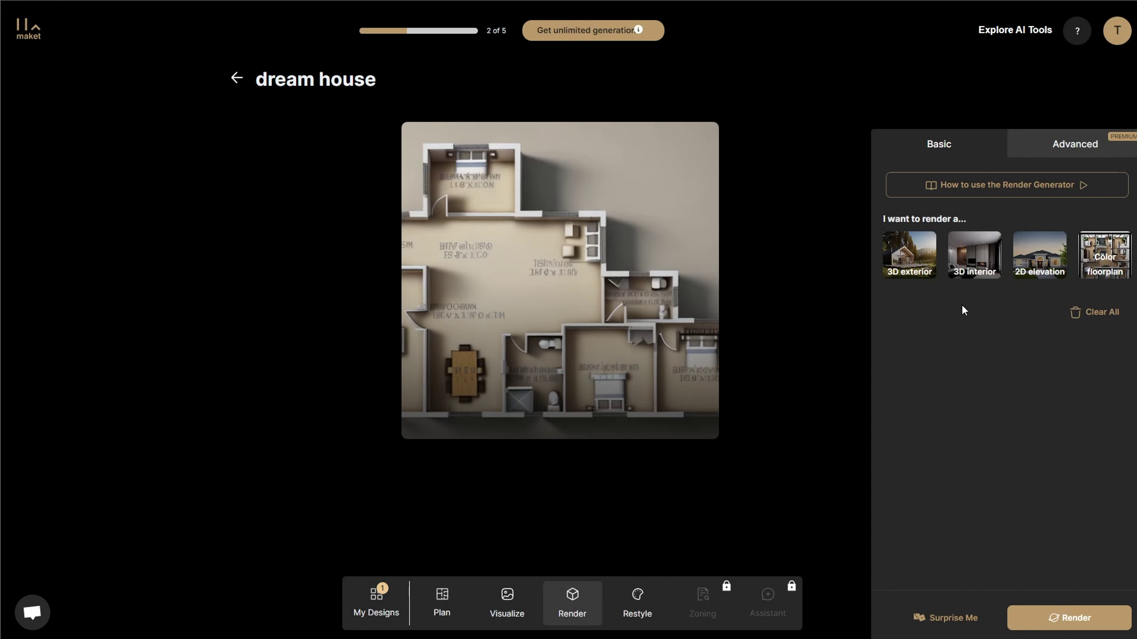
# Compare the 3D interior, 3D exterior and 2D elevation render types and their room and lighting choices.
pyautogui.click(981, 252)
pyautogui.click(909, 255)
pyautogui.click(1040, 255)
pyautogui.click(975, 255)
pyautogui.click(921, 399)
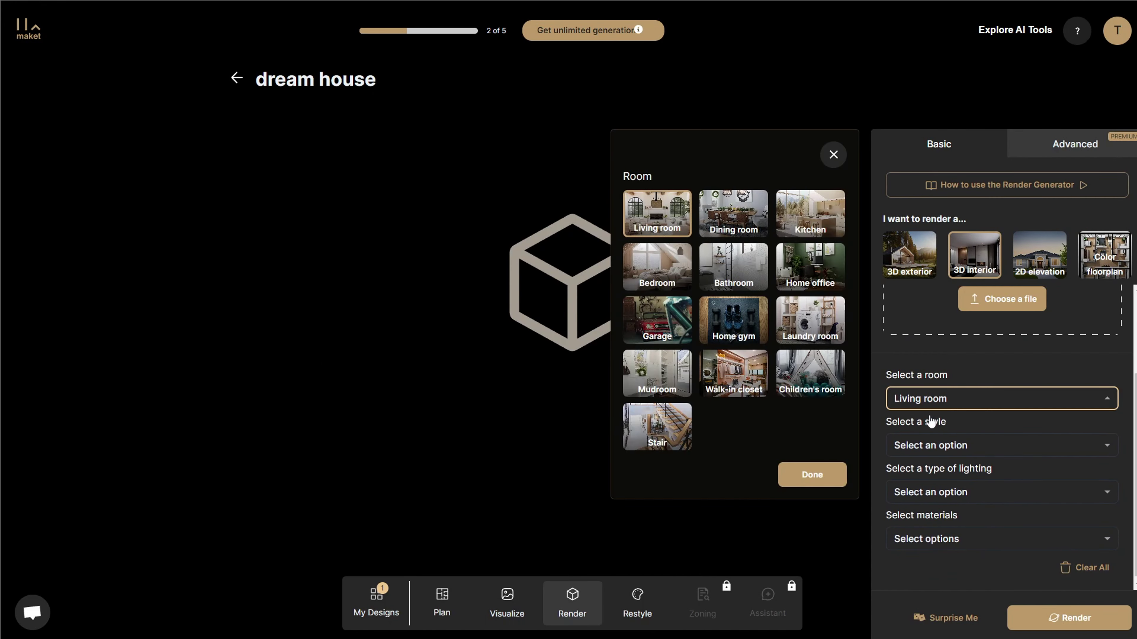
pyautogui.click(956, 493)
# Set a Rustic 3D exterior render with Mountainous Environment, Sunset and Lush Garden, then pick a sketch file.
pyautogui.click(932, 240)
pyautogui.click(940, 400)
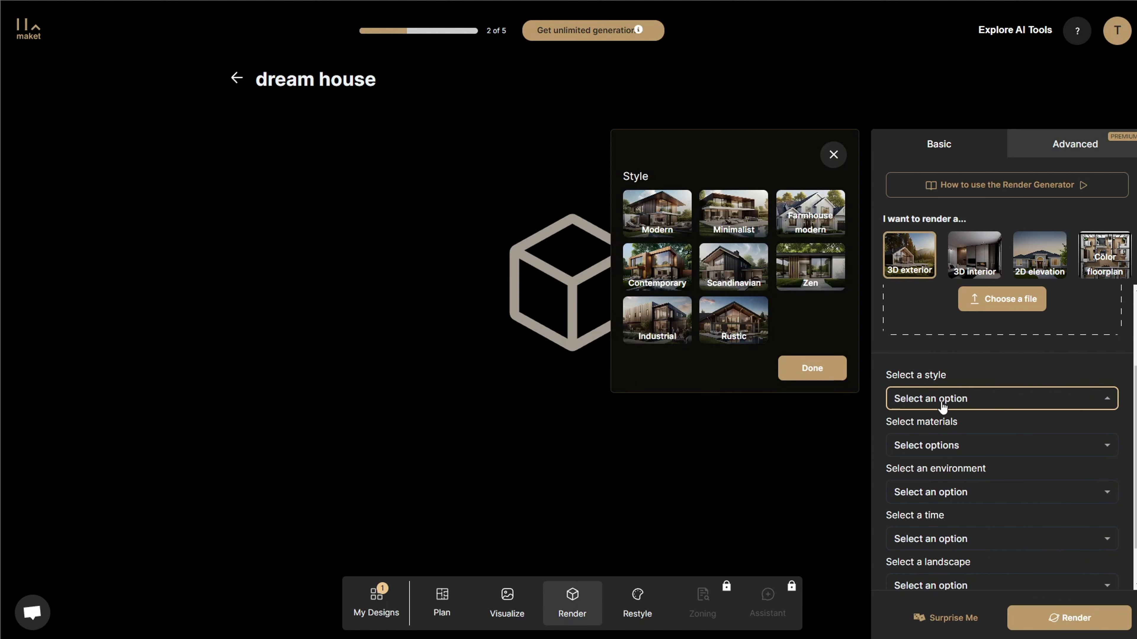
pyautogui.click(730, 320)
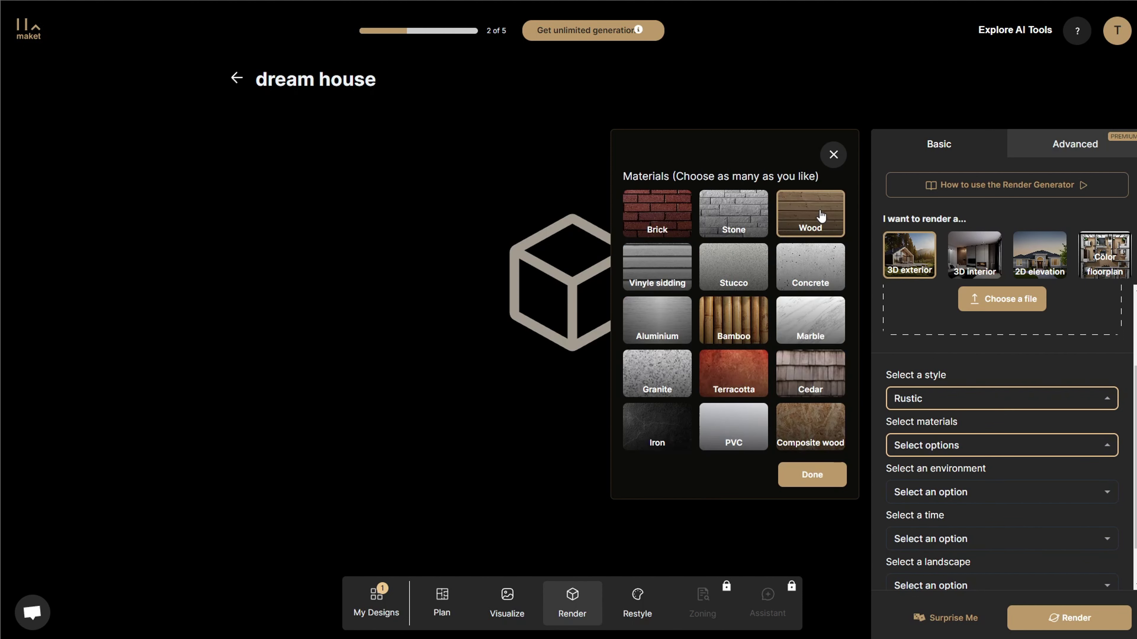
pyautogui.click(902, 497)
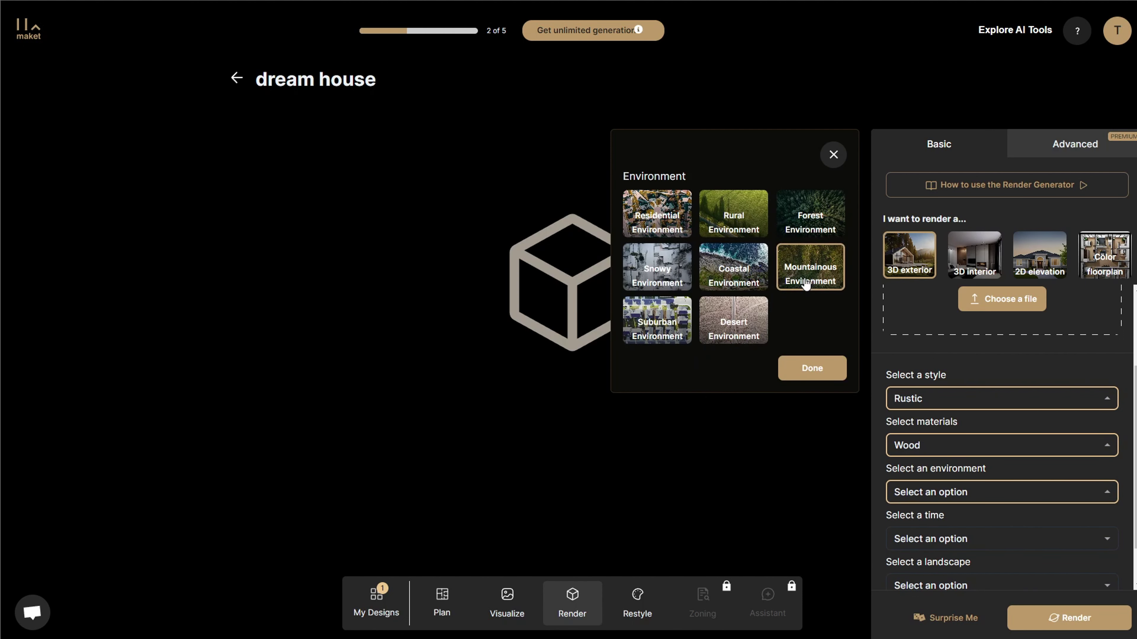
pyautogui.click(810, 268)
pyautogui.click(797, 222)
pyautogui.click(733, 268)
pyautogui.click(1001, 417)
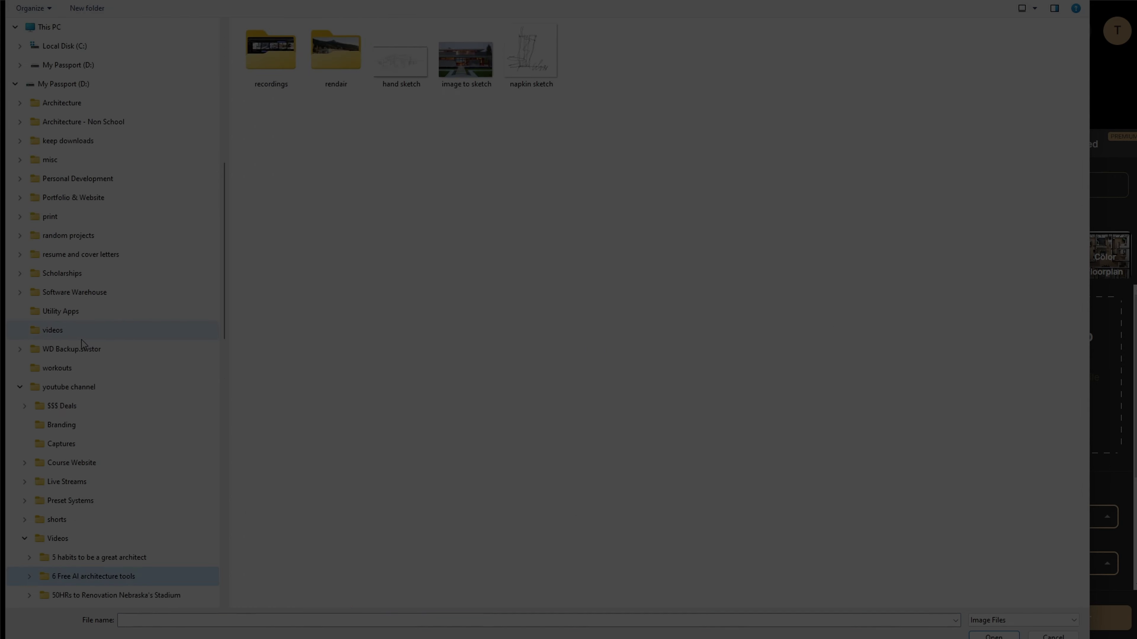
# Open the 'image to sketch' file for upload.
pyautogui.click(470, 68)
pyautogui.doubleClick(470, 67)
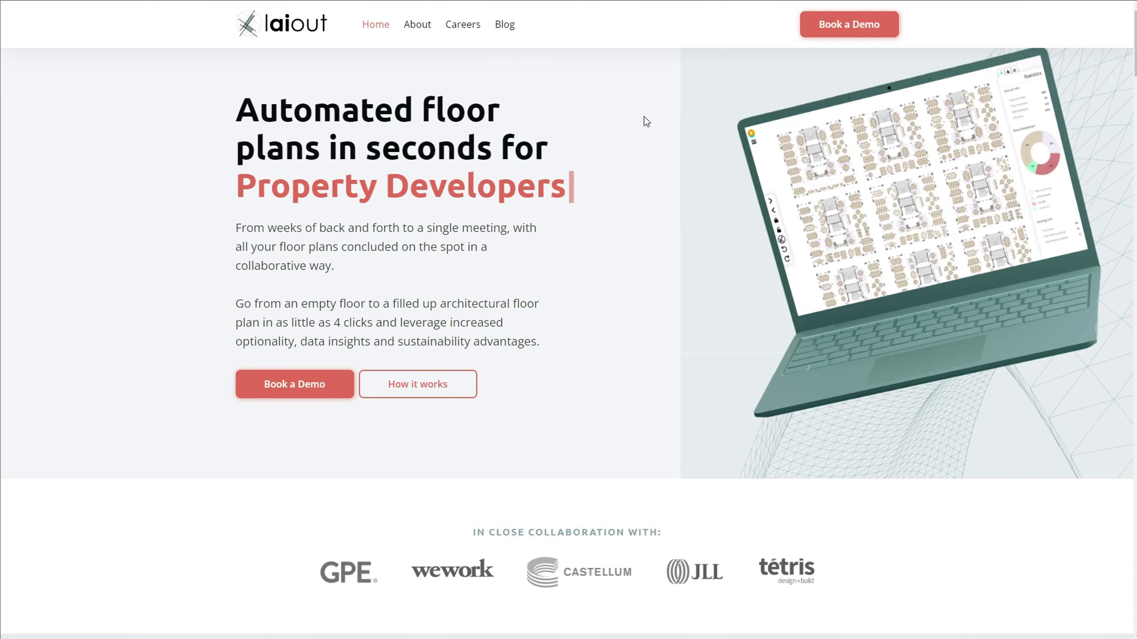
# Scroll to 'Speed up your early-stage design' and compare the Landlords, Architects and Brokers benefits.
pyautogui.scroll(-15, 647, 120)
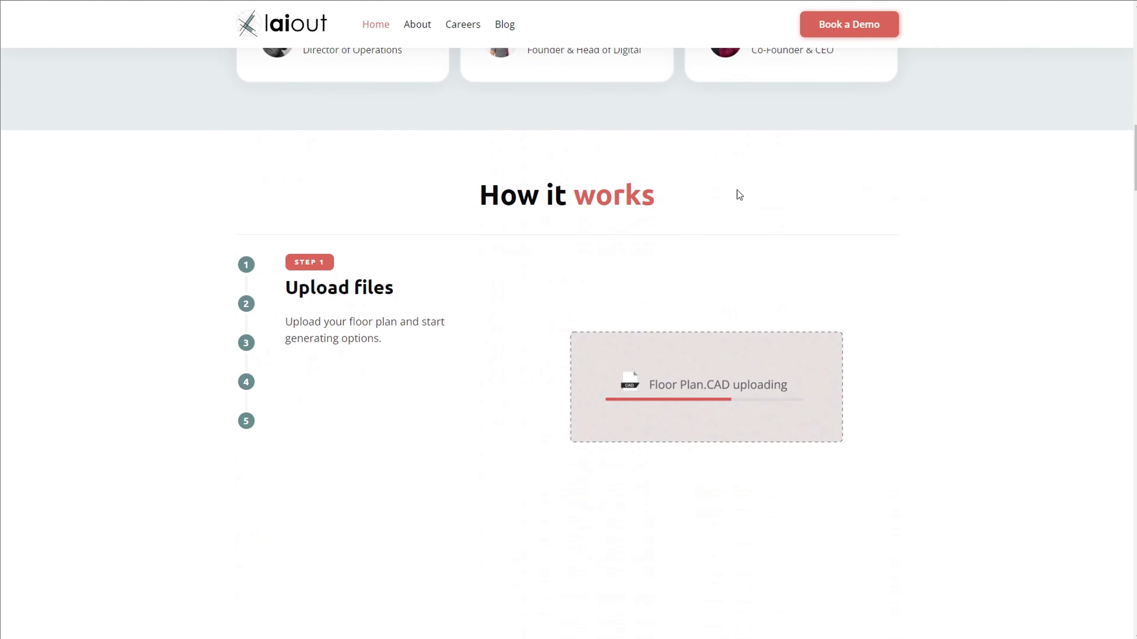
pyautogui.scroll(-5, 245, 306)
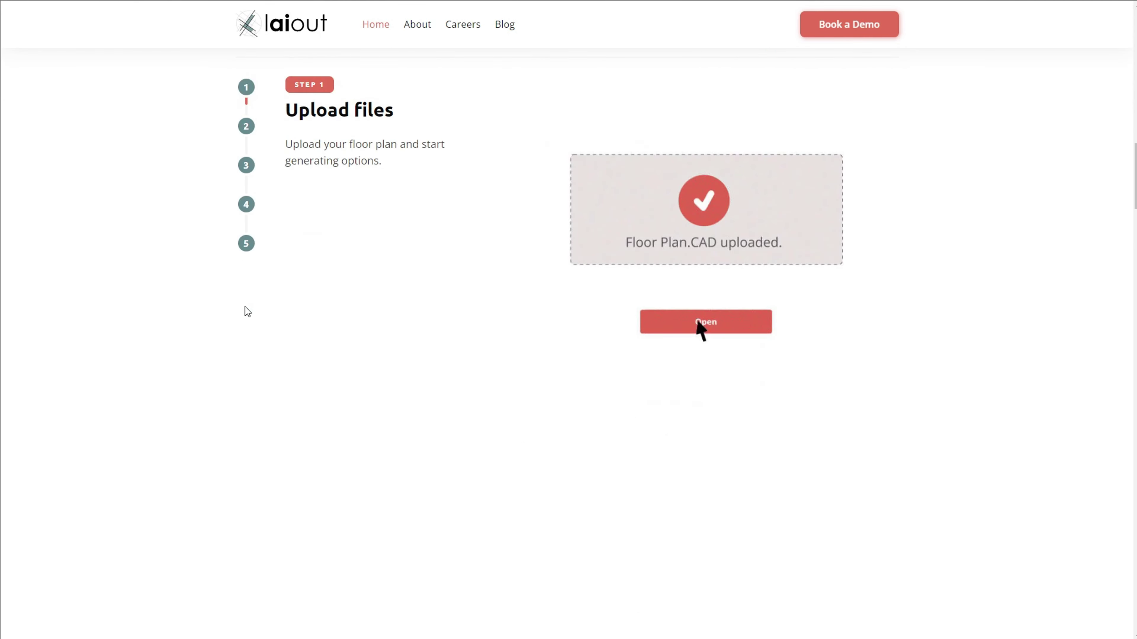
pyautogui.scroll(-8, 245, 306)
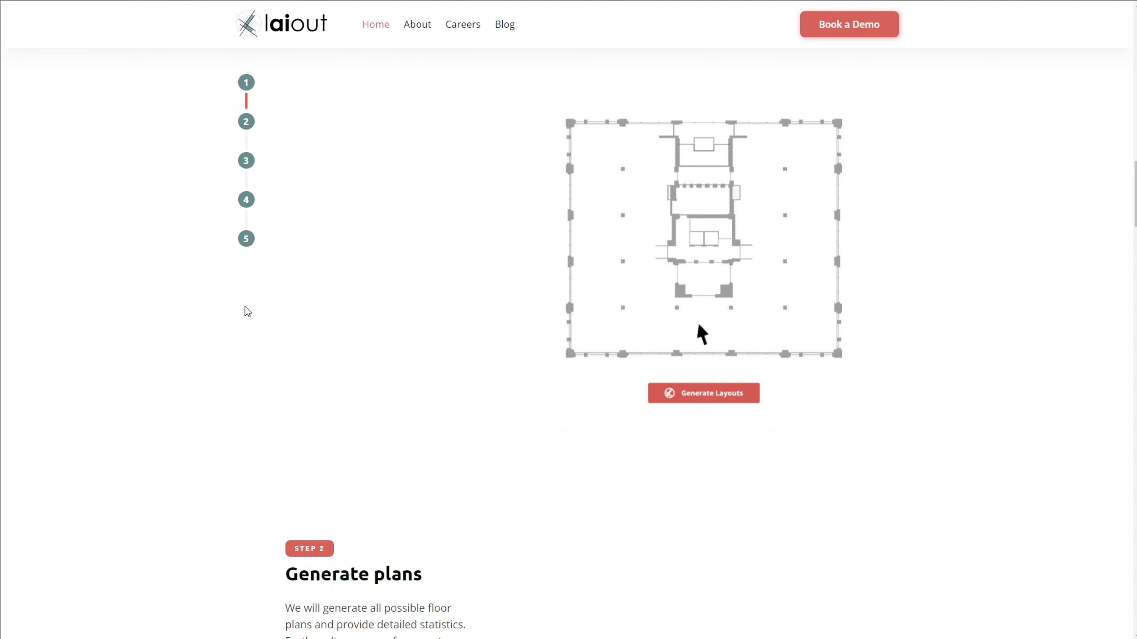
pyautogui.scroll(-6, 245, 307)
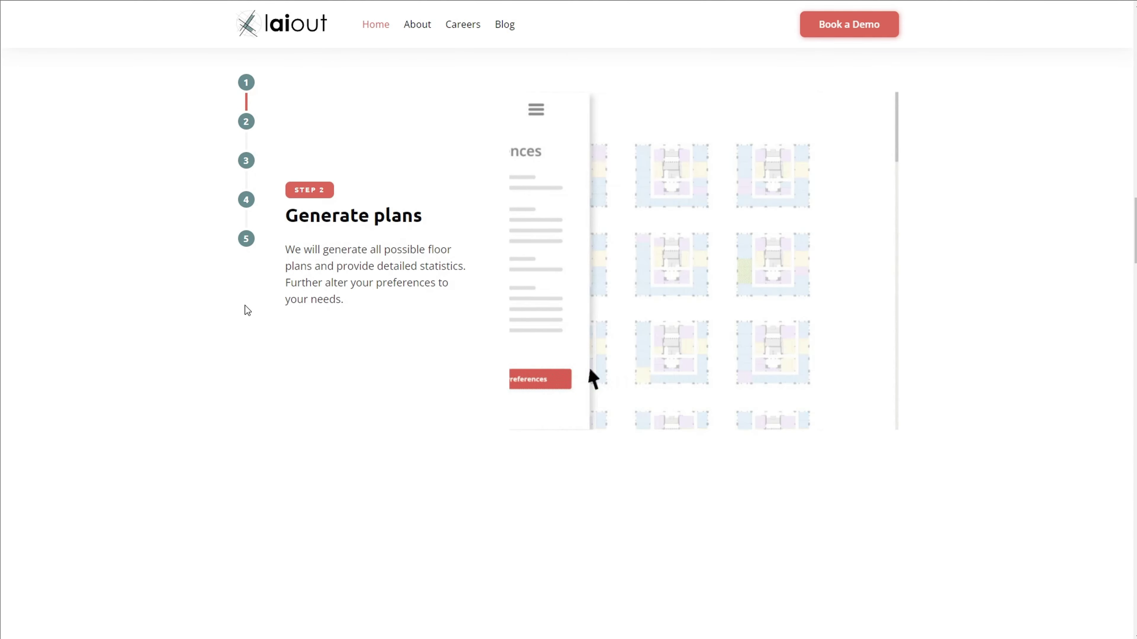
pyautogui.scroll(-10, 245, 306)
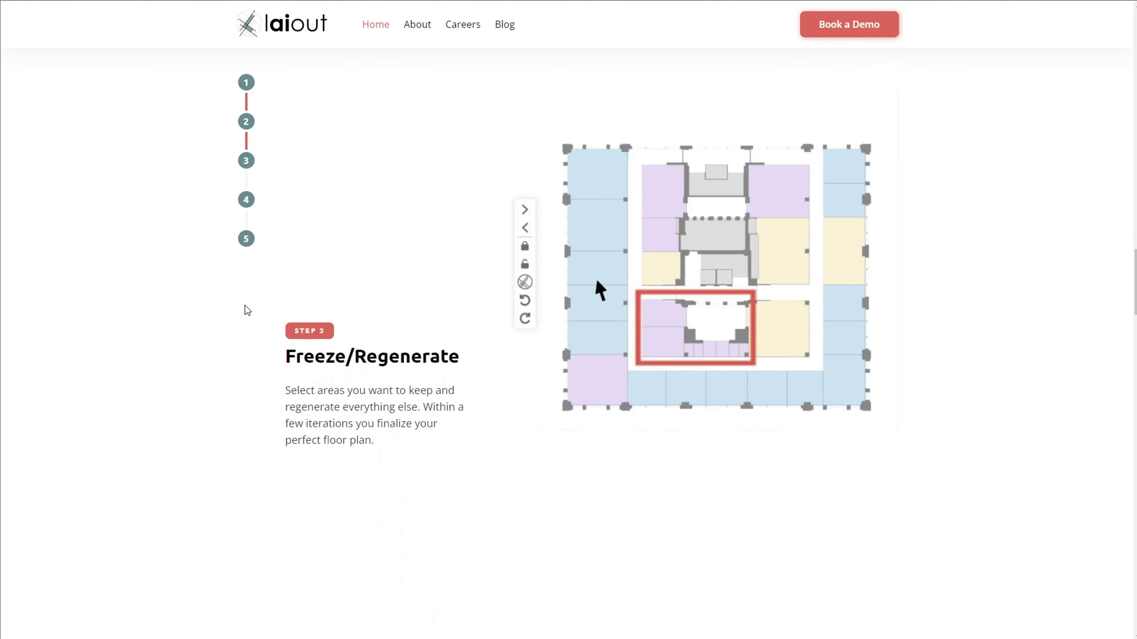
pyautogui.scroll(-10, 245, 306)
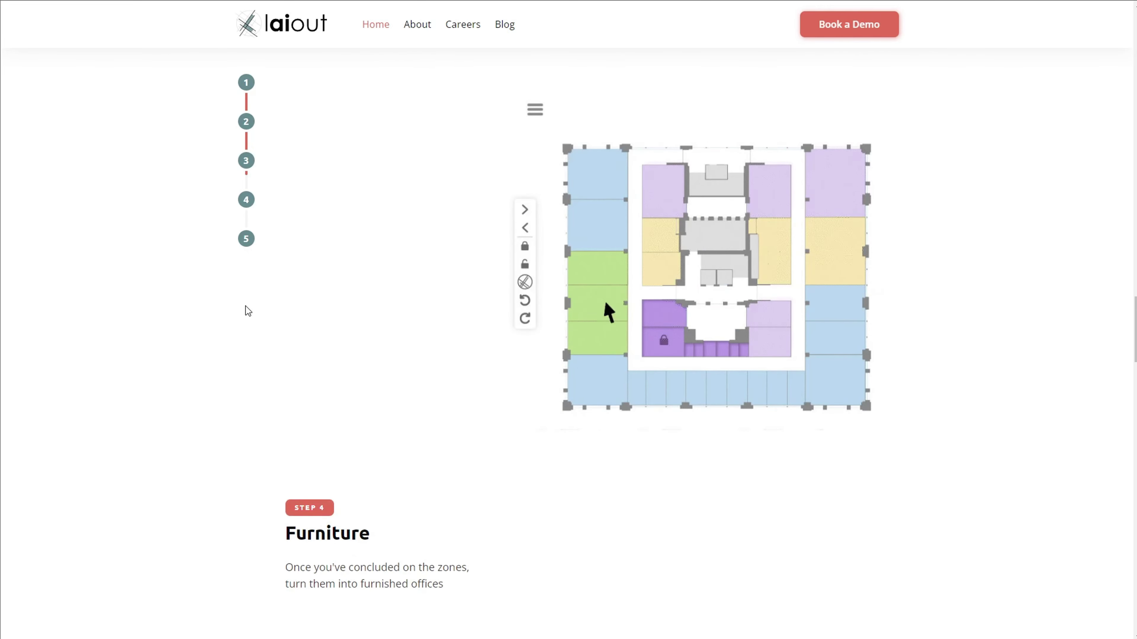
pyautogui.scroll(-12, 249, 312)
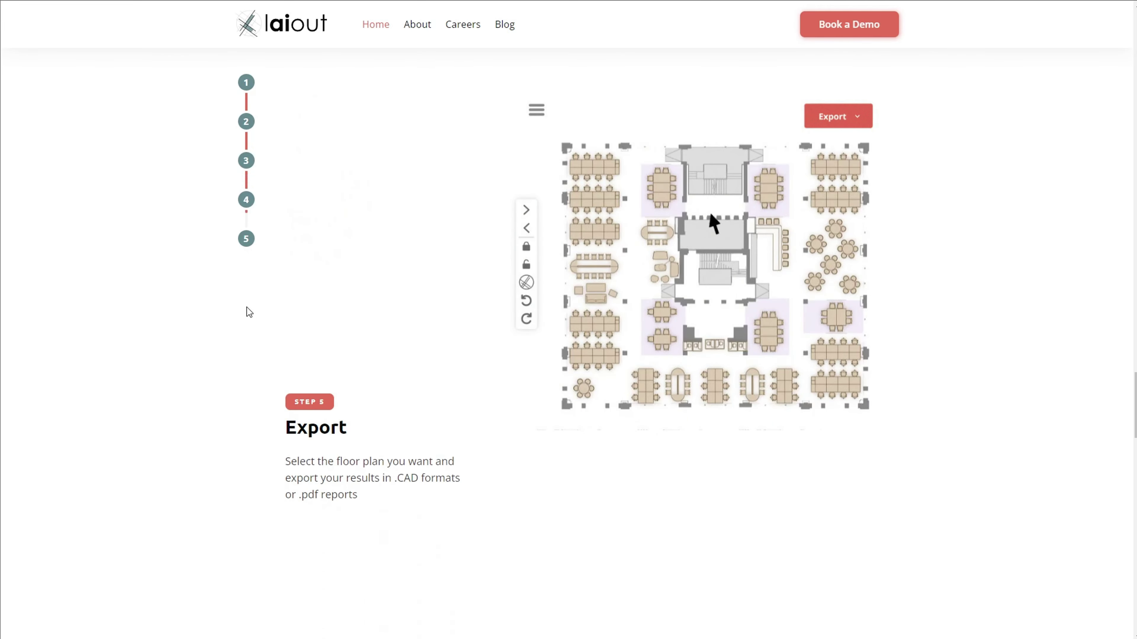
pyautogui.scroll(-12, 249, 309)
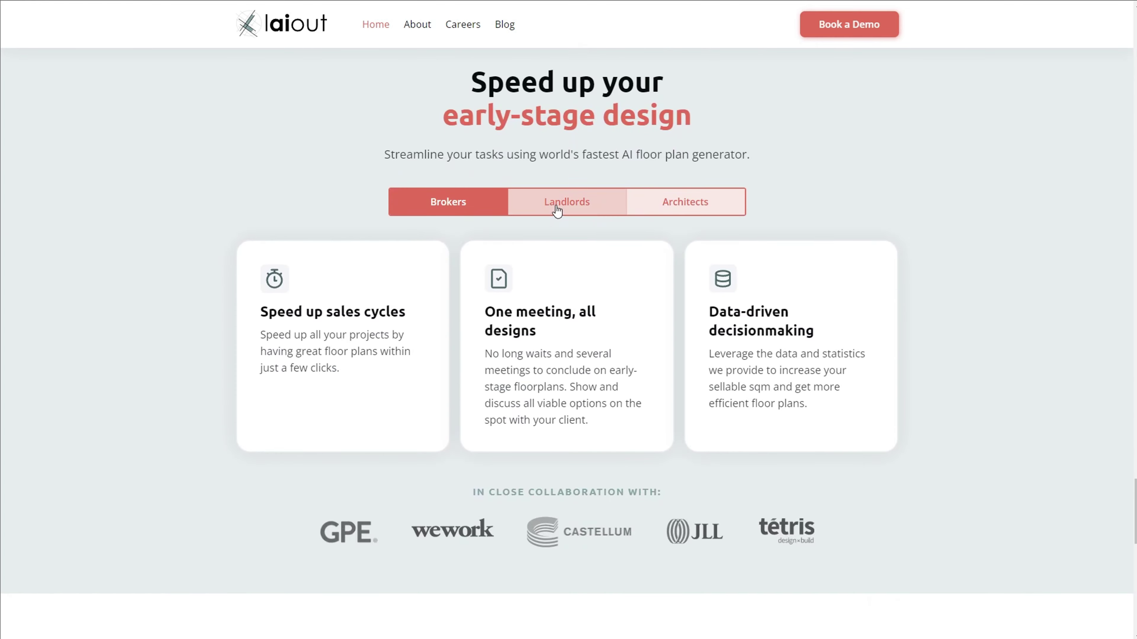
pyautogui.click(557, 210)
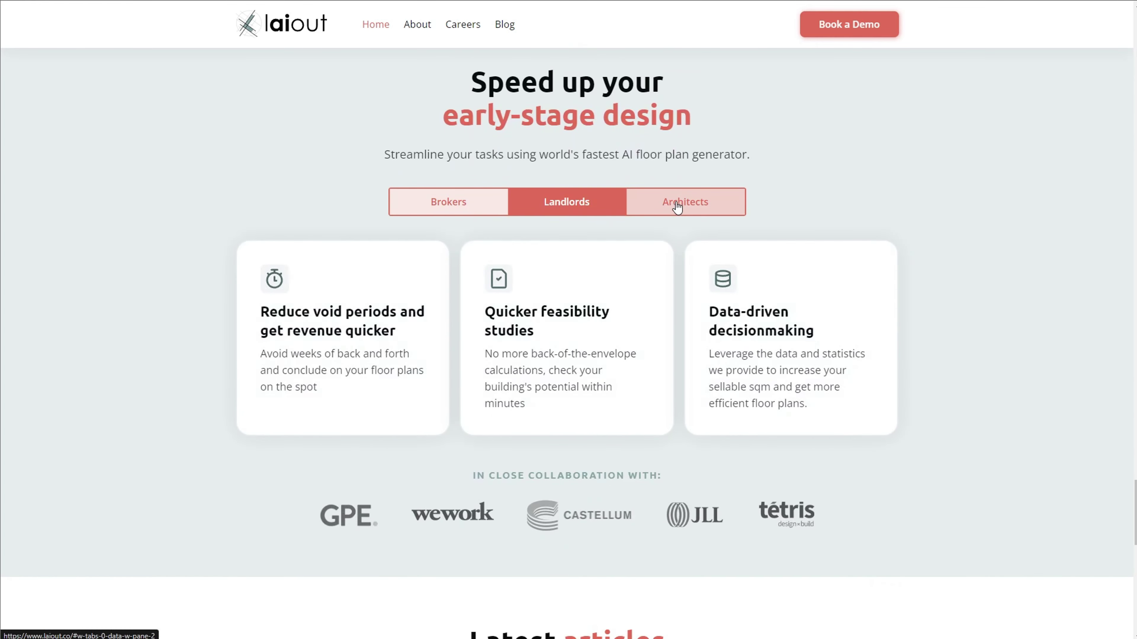
pyautogui.click(700, 204)
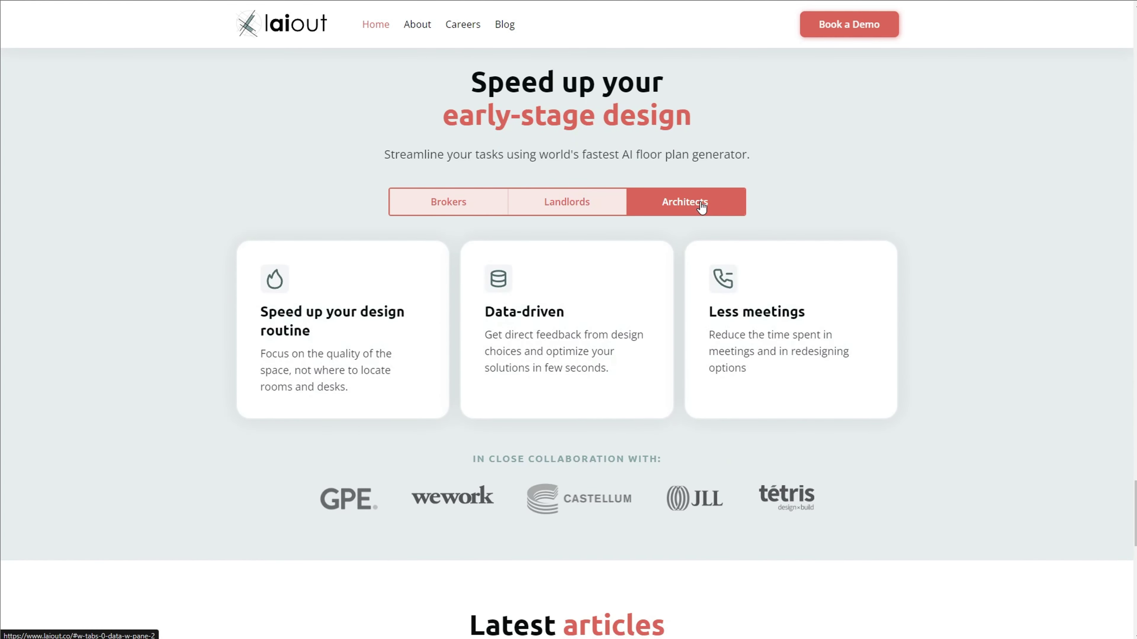
pyautogui.click(464, 204)
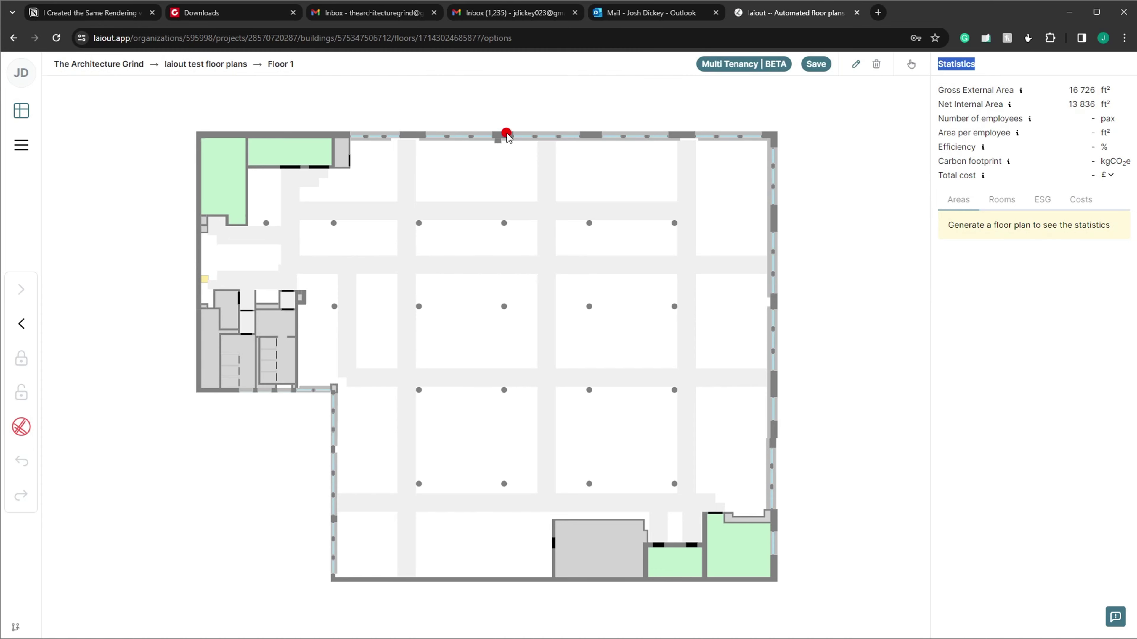
# Draw the green Tenant A zone and square off its bottom edge.
pyautogui.click(773, 392)
pyautogui.click(773, 135)
pyautogui.click(506, 133)
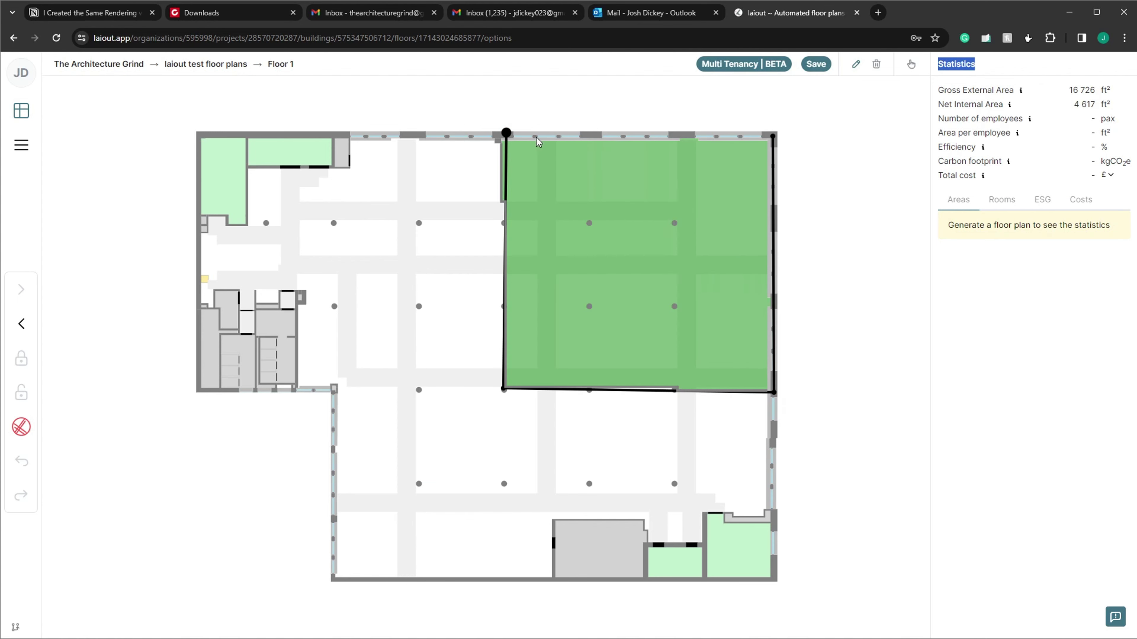
pyautogui.moveTo(775, 397); pyautogui.dragTo(775, 394)
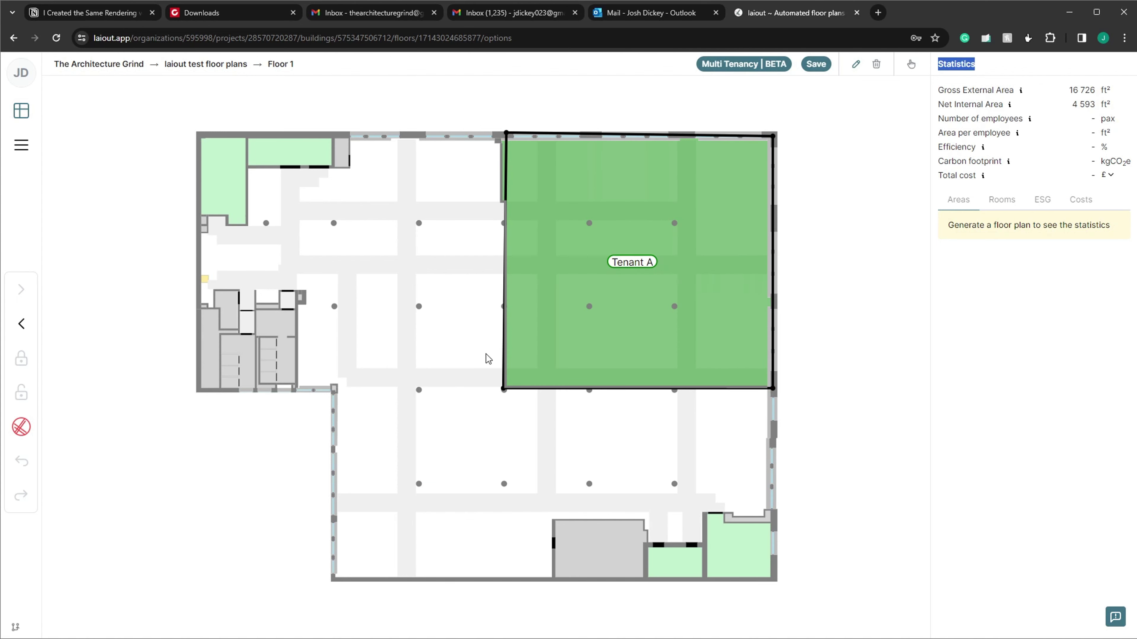
pyautogui.click(336, 394)
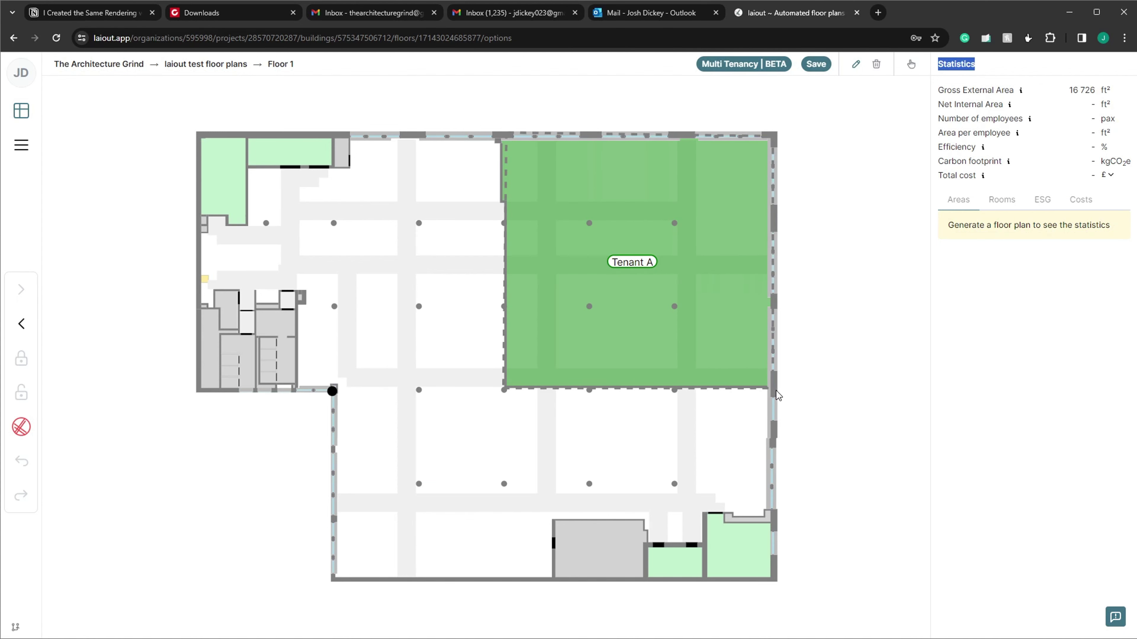
# Draw the blue Tenant B zone below and the orange Tenant C zone at upper left.
pyautogui.click(773, 579)
pyautogui.click(333, 580)
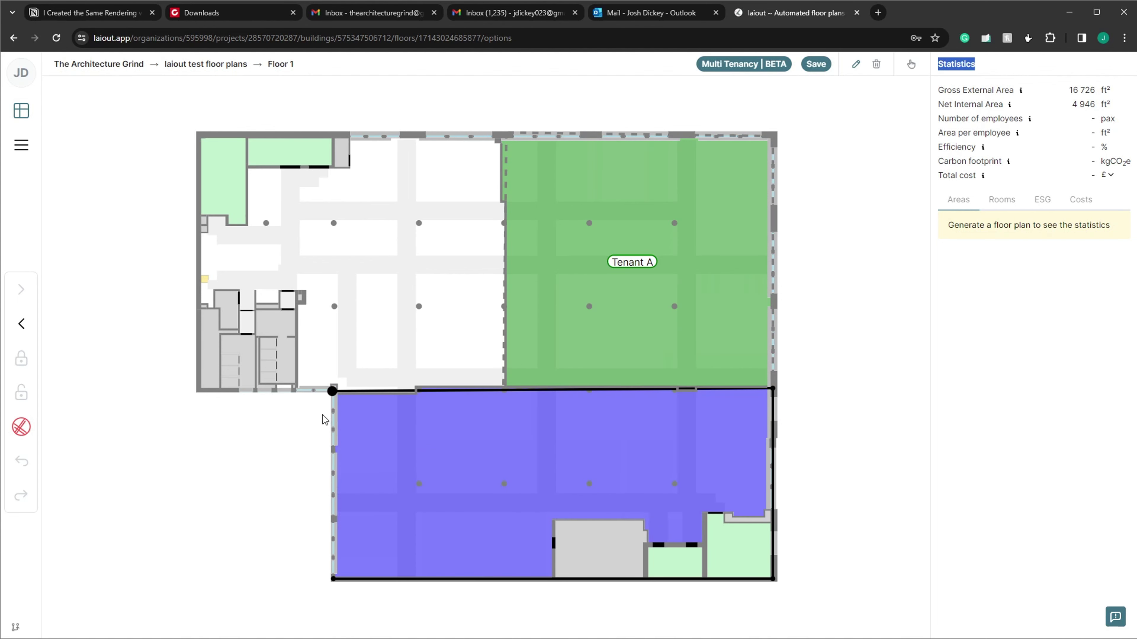
pyautogui.click(212, 393)
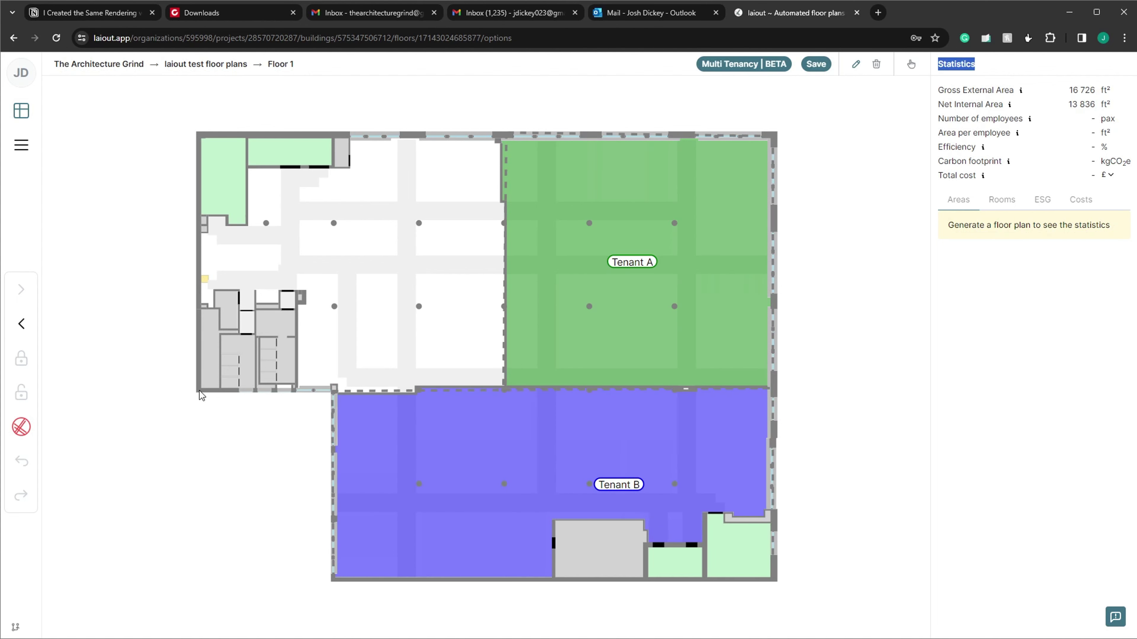
pyautogui.click(506, 133)
pyautogui.click(504, 388)
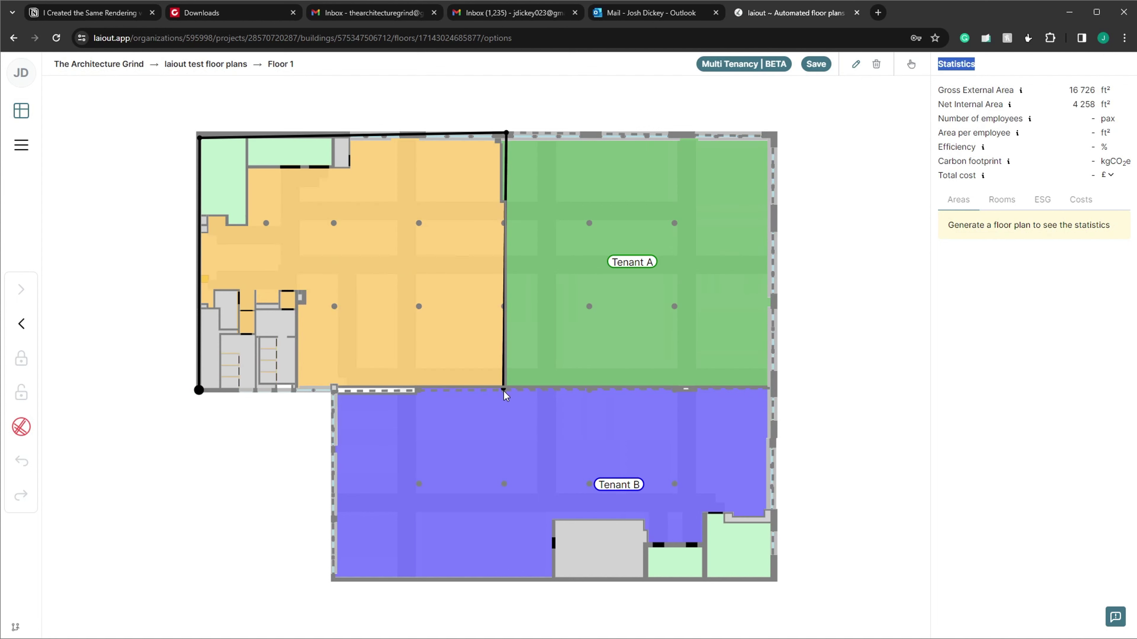
pyautogui.click(200, 390)
# Save the three tenant zones and the floor plan.
pyautogui.click(816, 64)
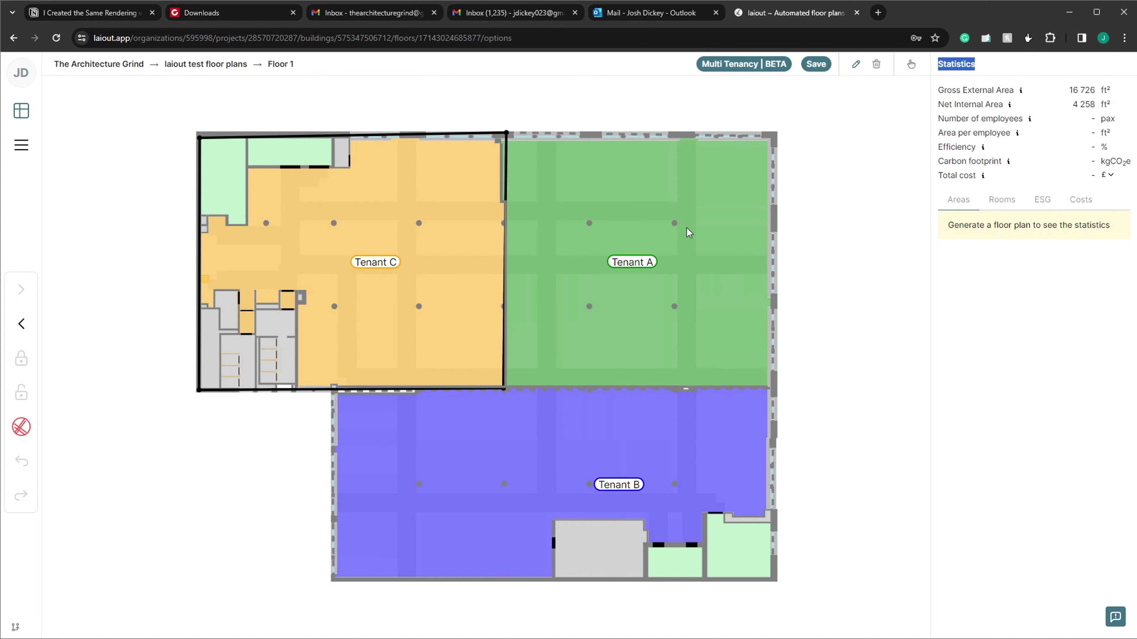
pyautogui.click(633, 268)
pyautogui.click(822, 67)
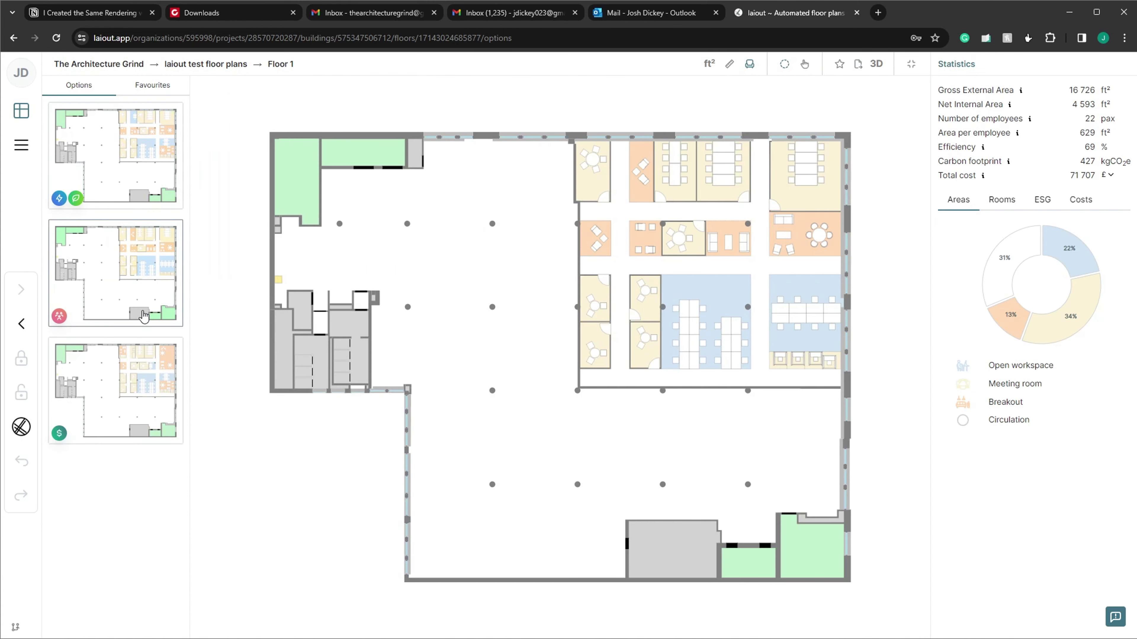
# Choose the second generated layout and review its Rooms, ESG and Costs figures.
pyautogui.click(148, 386)
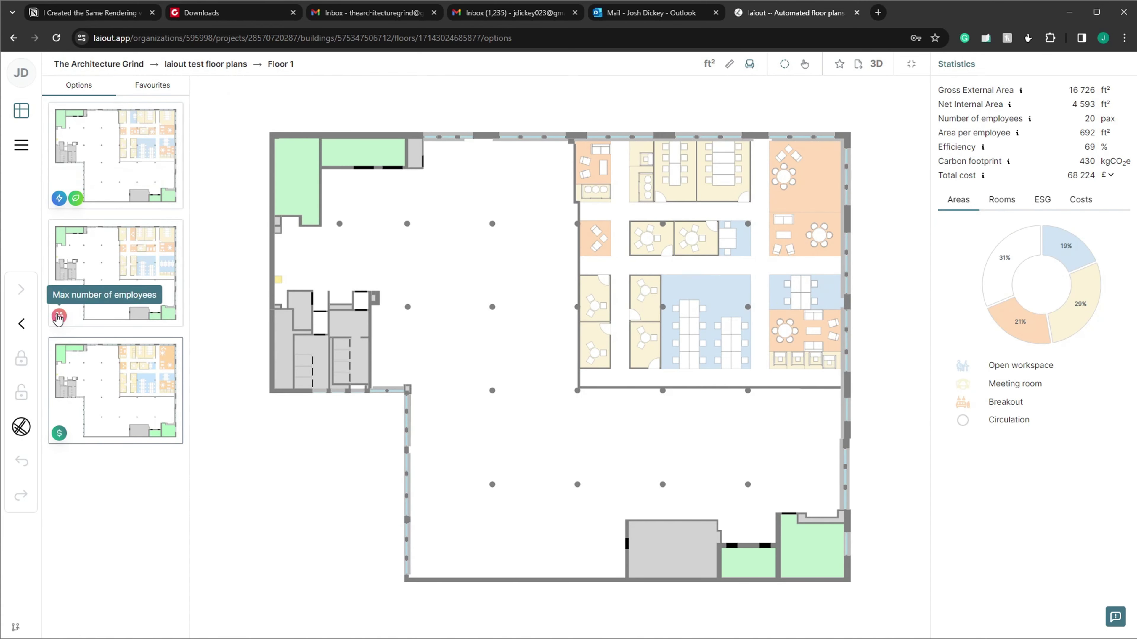
pyautogui.click(115, 268)
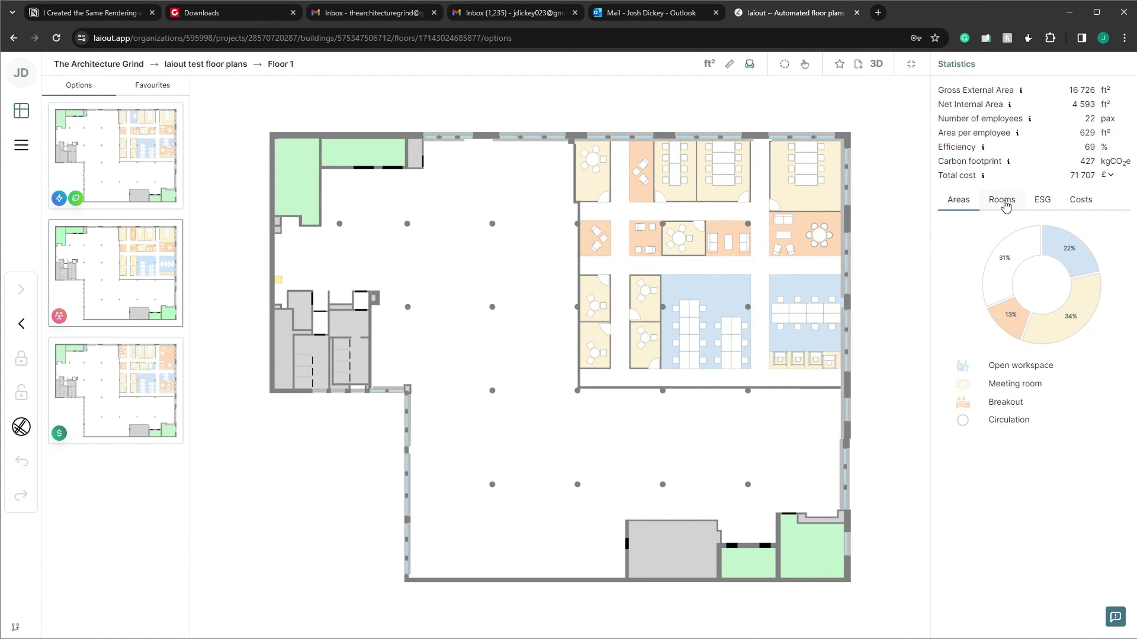
pyautogui.click(1001, 200)
pyautogui.click(1043, 200)
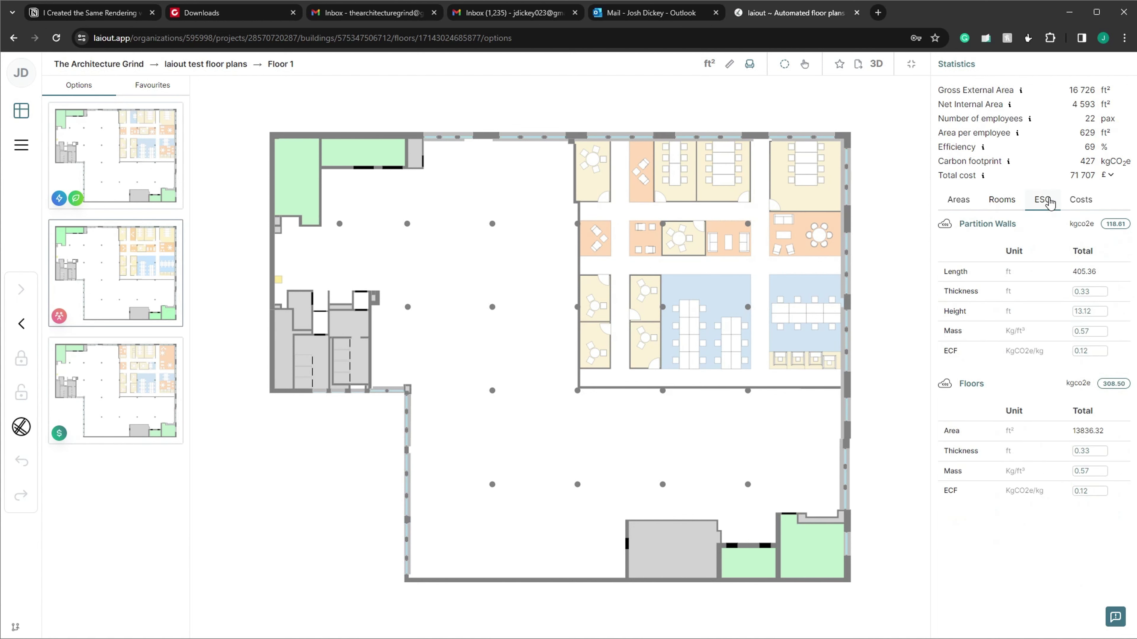
pyautogui.click(1081, 200)
# Reassign the selected rooms to closed workspace, then lounge, then open workspace.
pyautogui.click(805, 180)
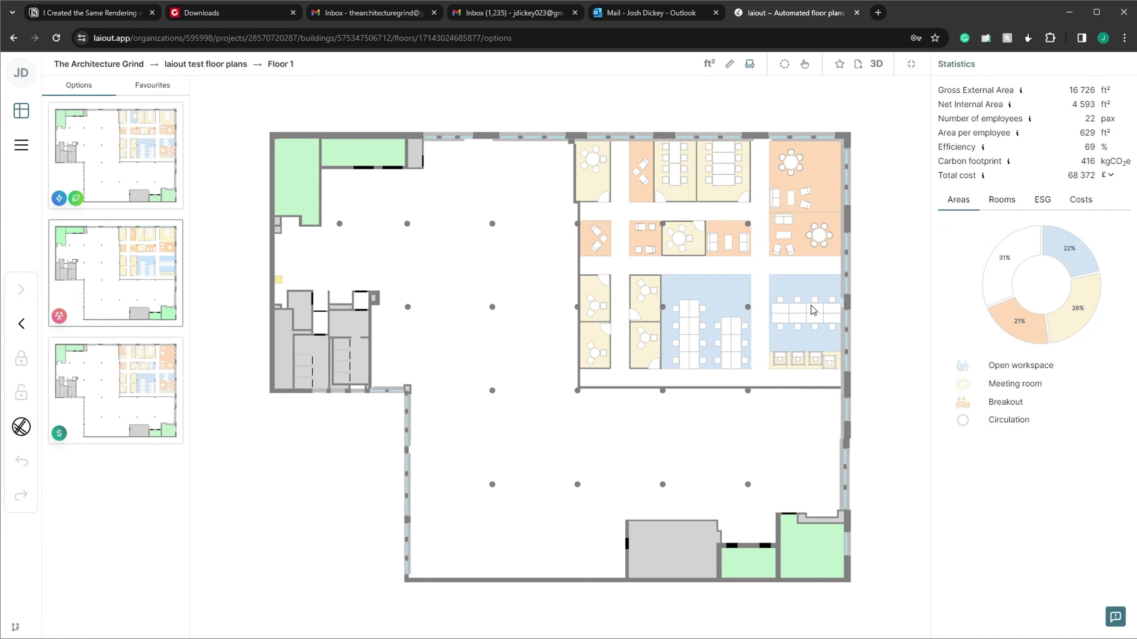
pyautogui.click(804, 313)
pyautogui.click(906, 364)
pyautogui.click(909, 457)
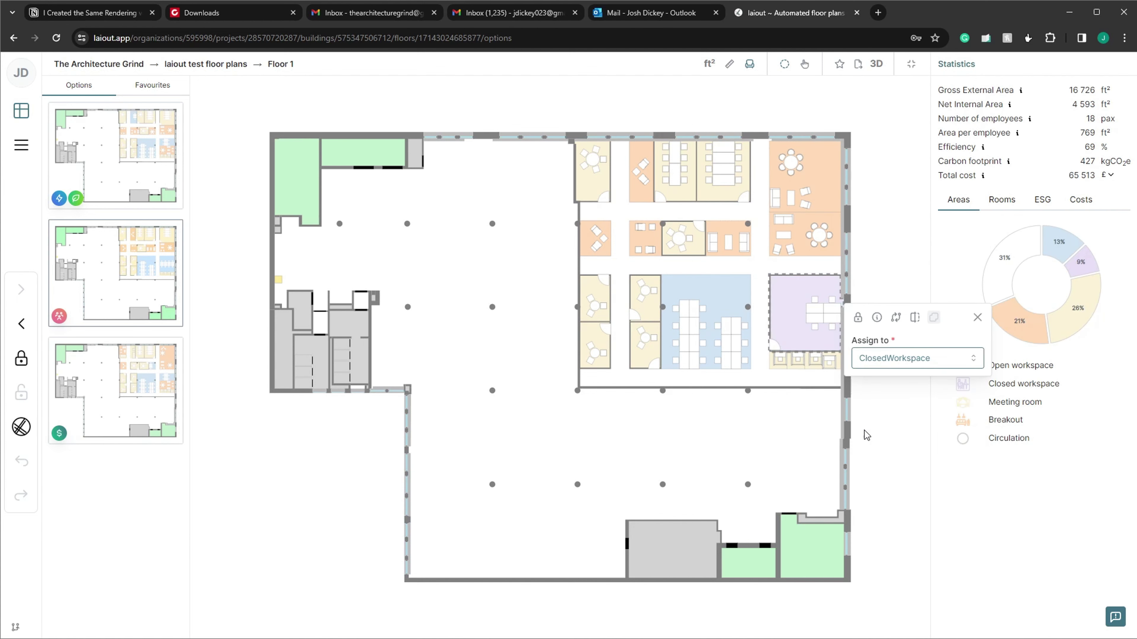
pyautogui.click(721, 239)
pyautogui.click(916, 287)
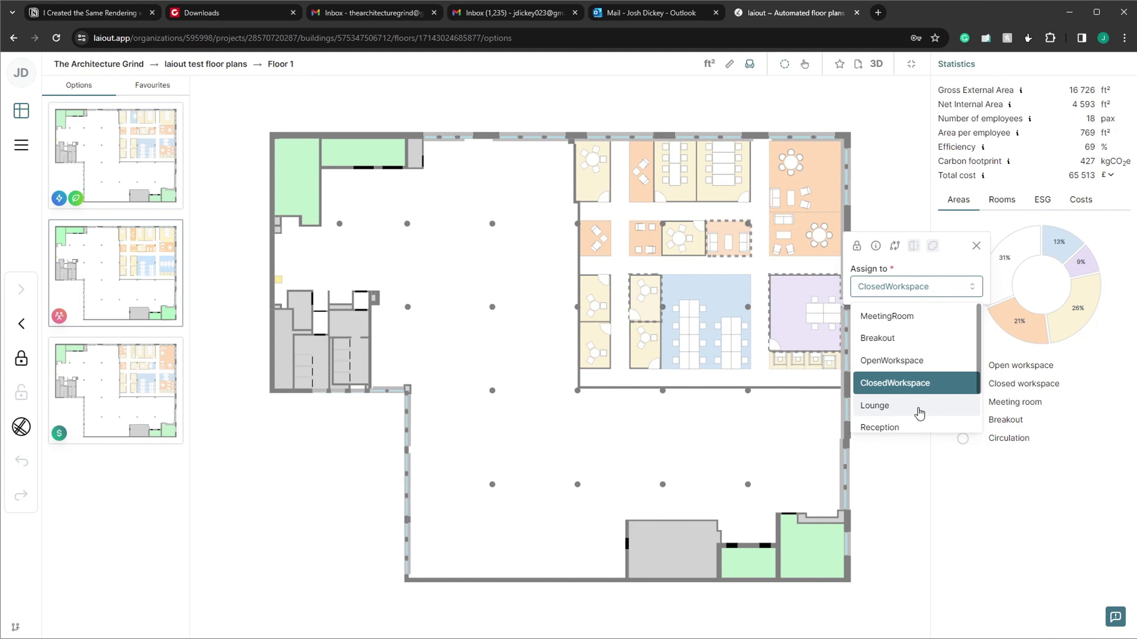
pyautogui.click(927, 403)
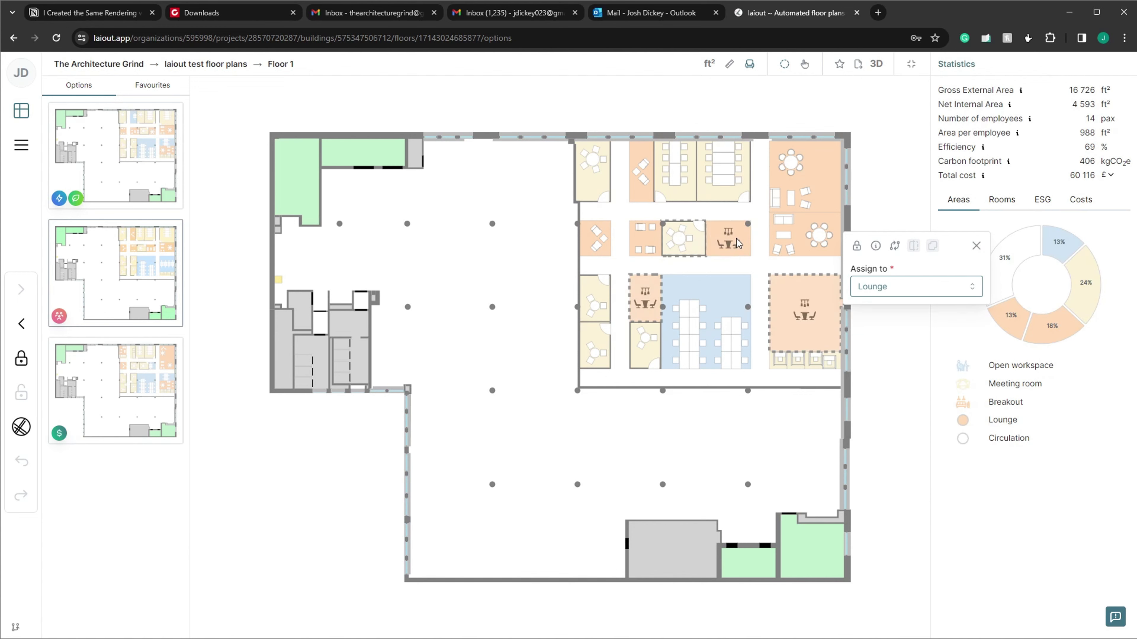
pyautogui.click(917, 287)
pyautogui.scroll(-3, 904, 393)
pyautogui.scroll(3, 909, 335)
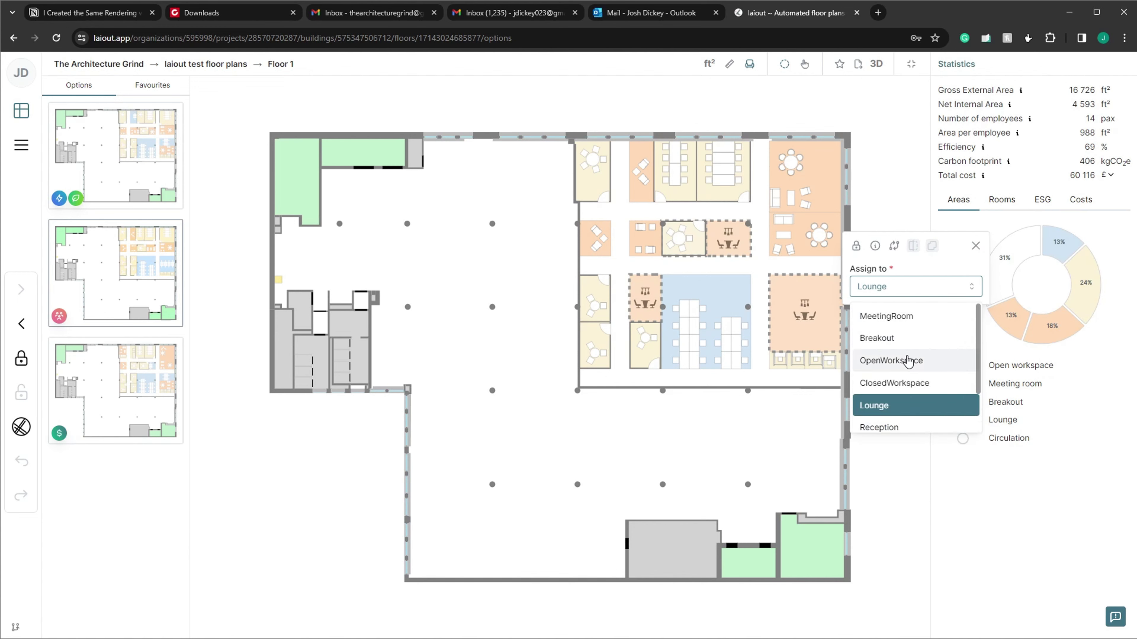
pyautogui.click(909, 361)
# Show room dimensions and ft² labels, then view the furnished layout in tilted 3D.
pyautogui.click(730, 64)
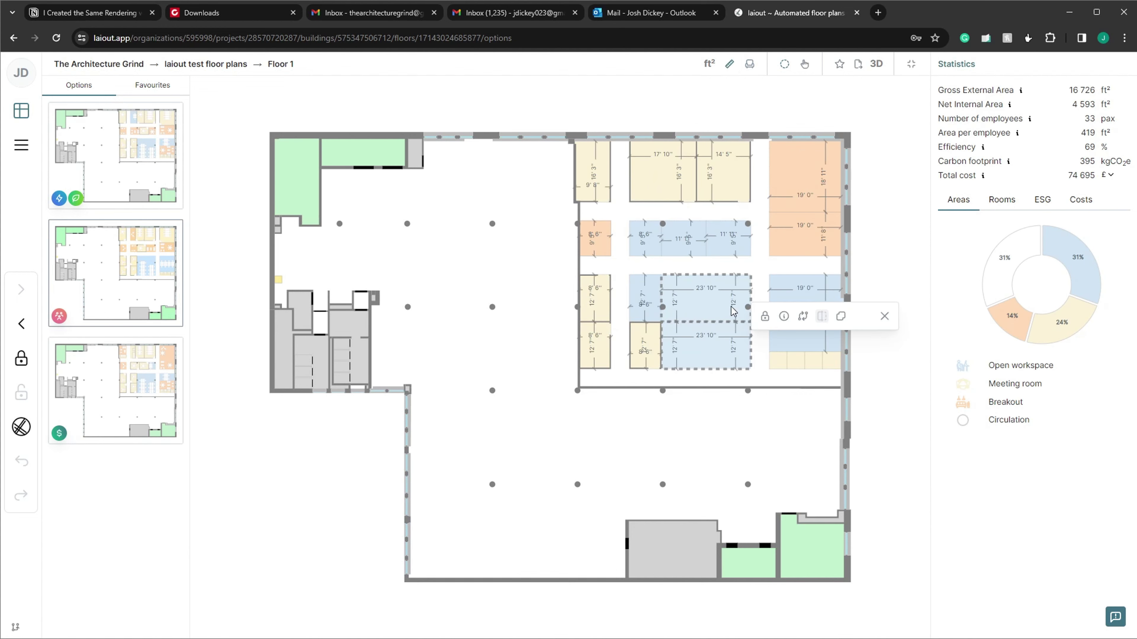
pyautogui.click(883, 316)
pyautogui.click(711, 66)
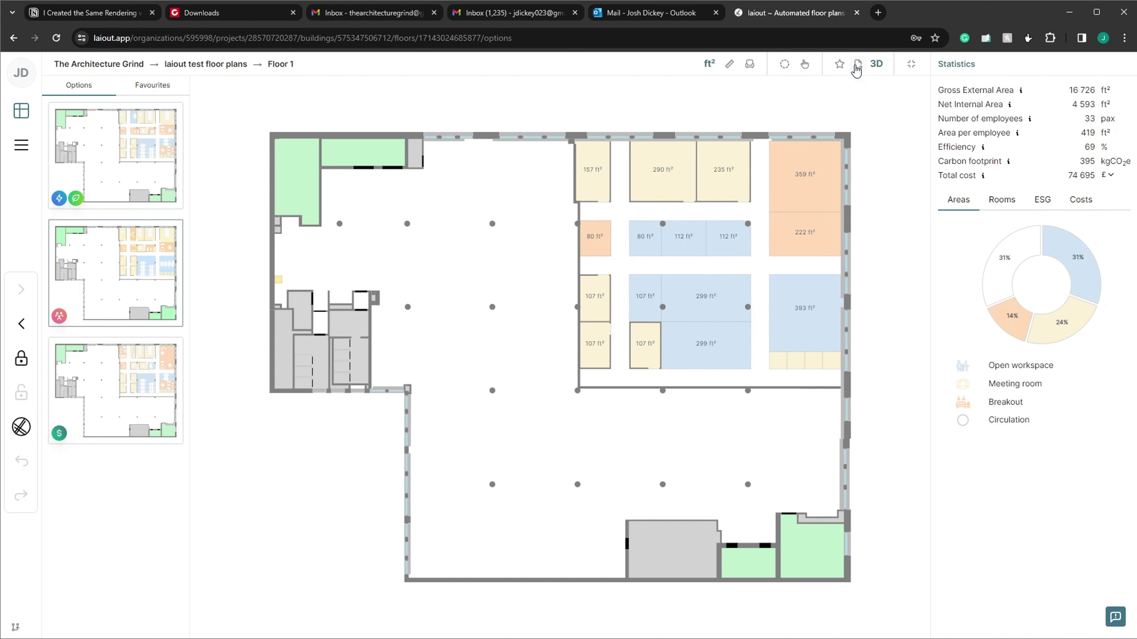
pyautogui.click(875, 64)
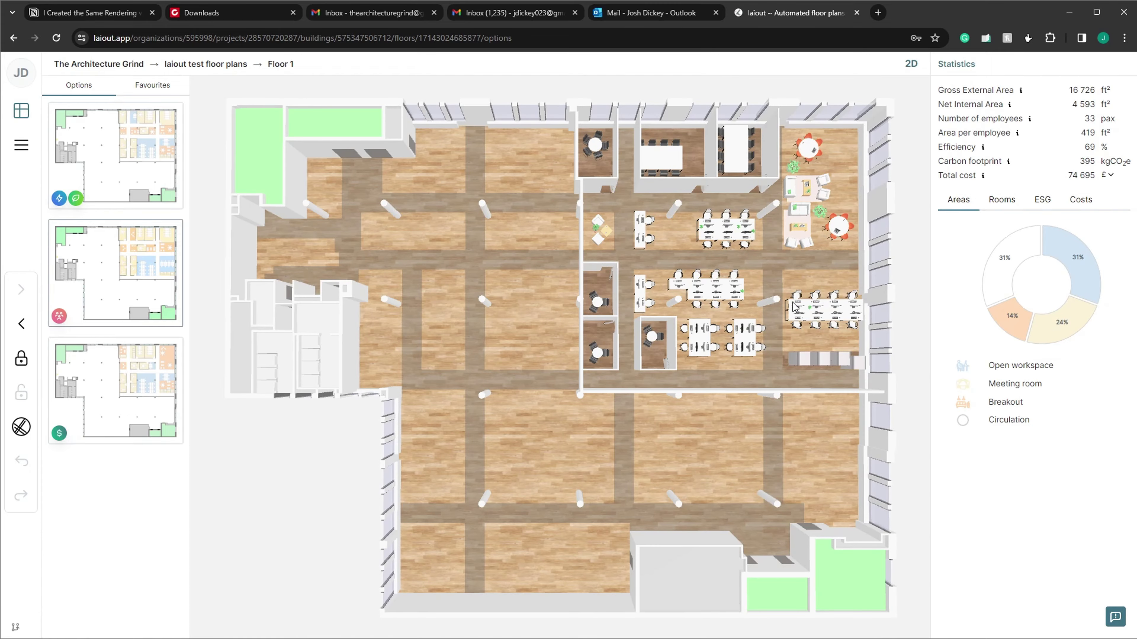
pyautogui.moveTo(792, 309); pyautogui.dragTo(611, 215)
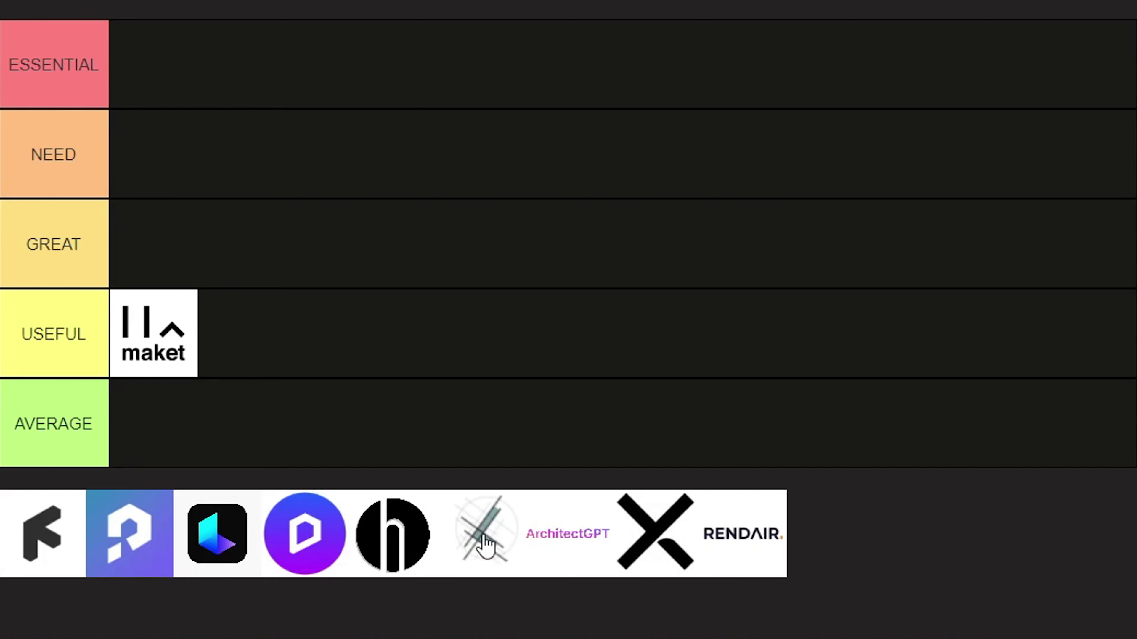
# Rank laiout in the GREAT tier, then read Lexset's HDRI post down to its download links.
pyautogui.moveTo(485, 543)
pyautogui.mouseDown()
pyautogui.moveTo(464, 495)
pyautogui.moveTo(312, 292)
pyautogui.moveTo(172, 244)
pyautogui.mouseUp()
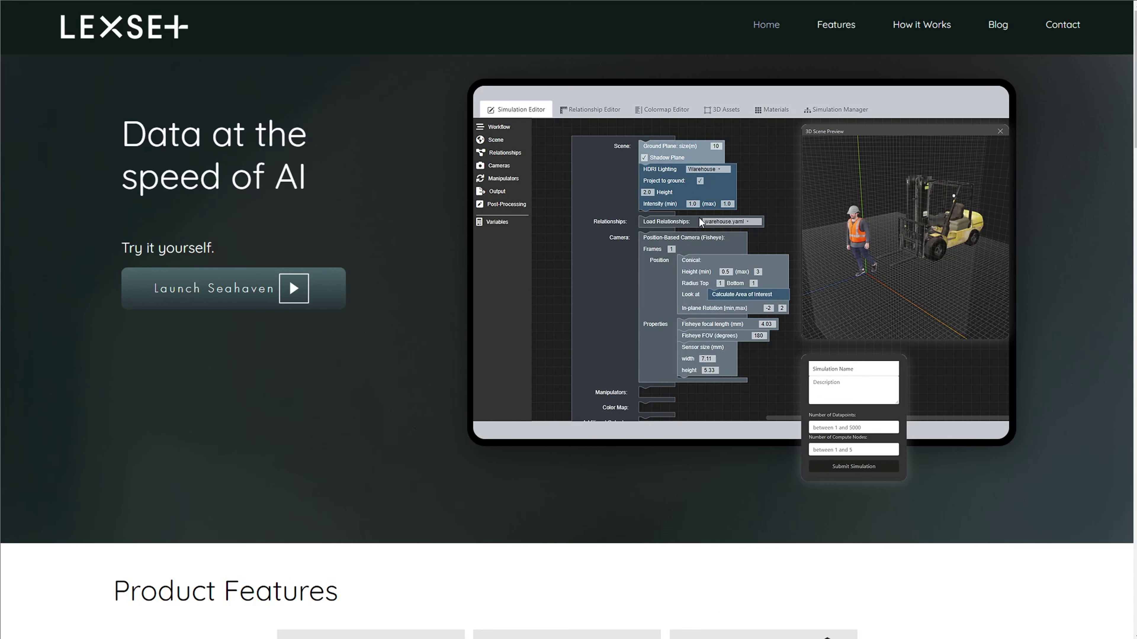
pyautogui.scroll(-10, 698, 210)
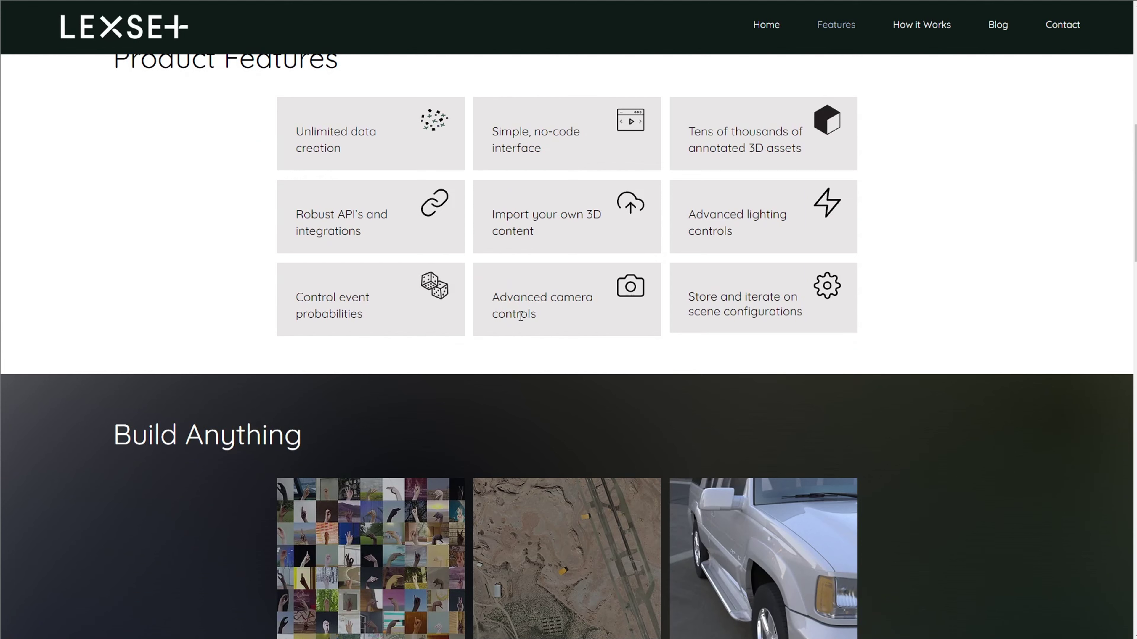
pyautogui.scroll(-10, 785, 262)
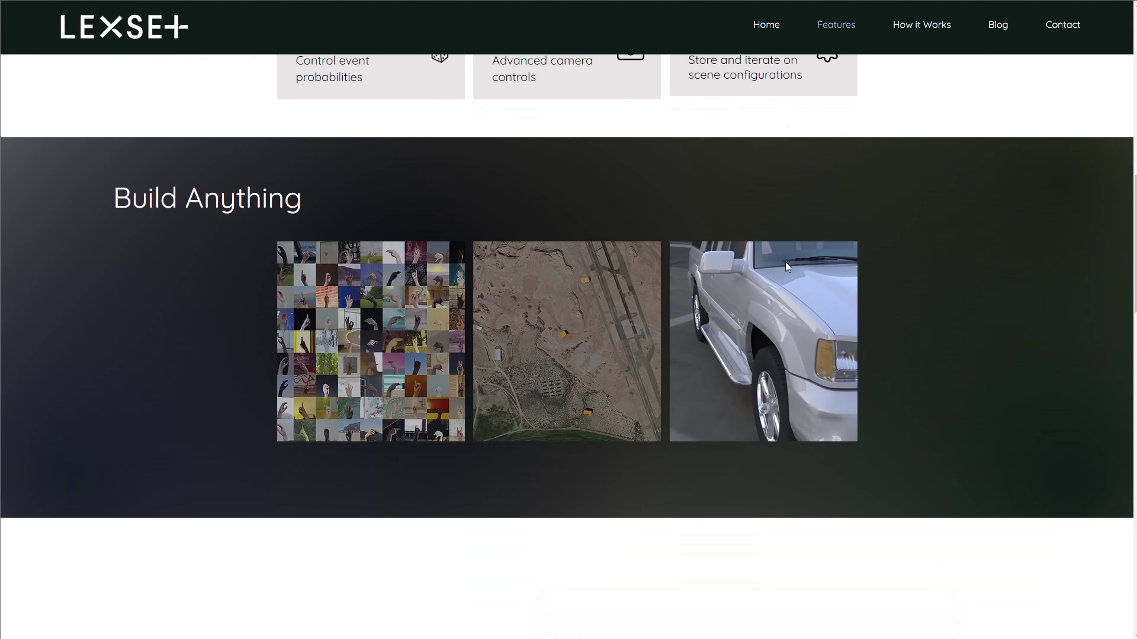
pyautogui.scroll(-4, 777, 256)
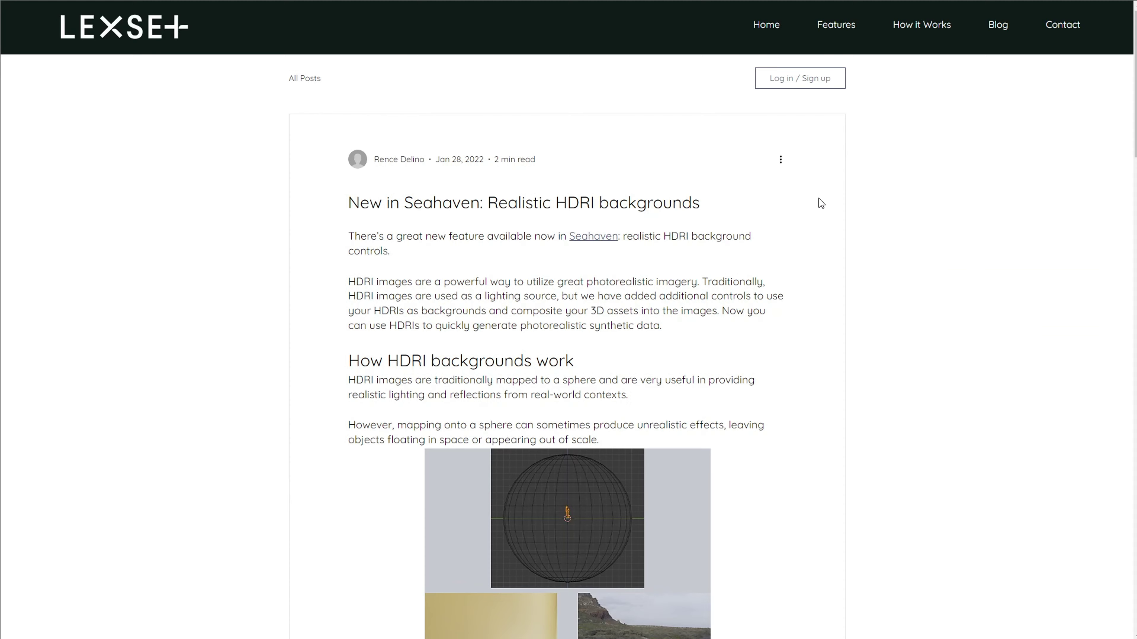
pyautogui.scroll(-5, 821, 197)
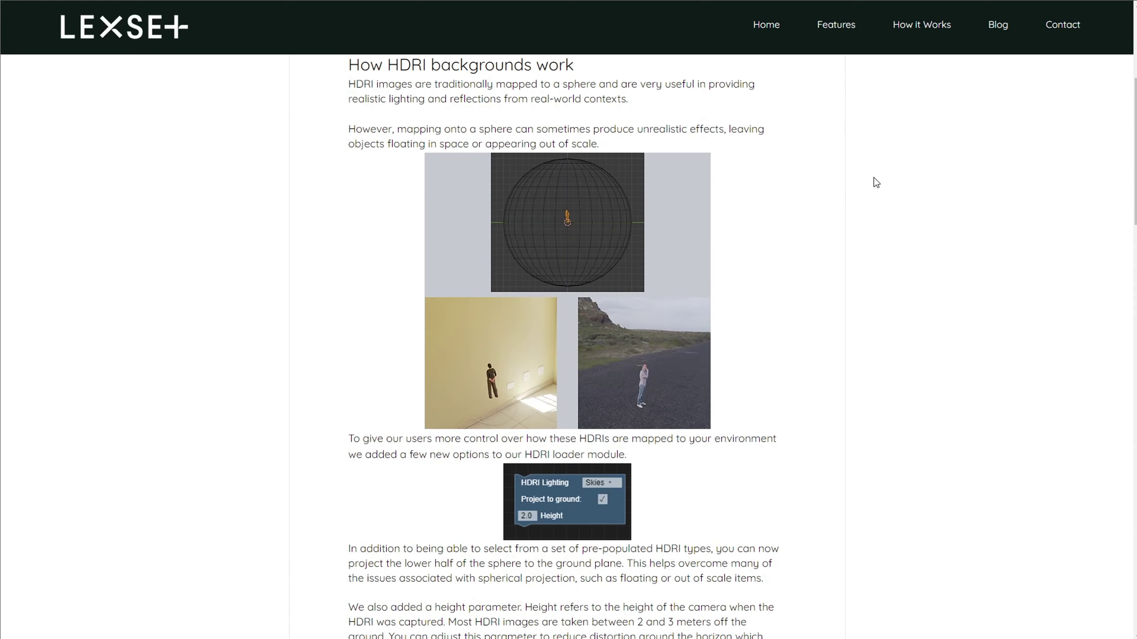
pyautogui.scroll(-10, 874, 177)
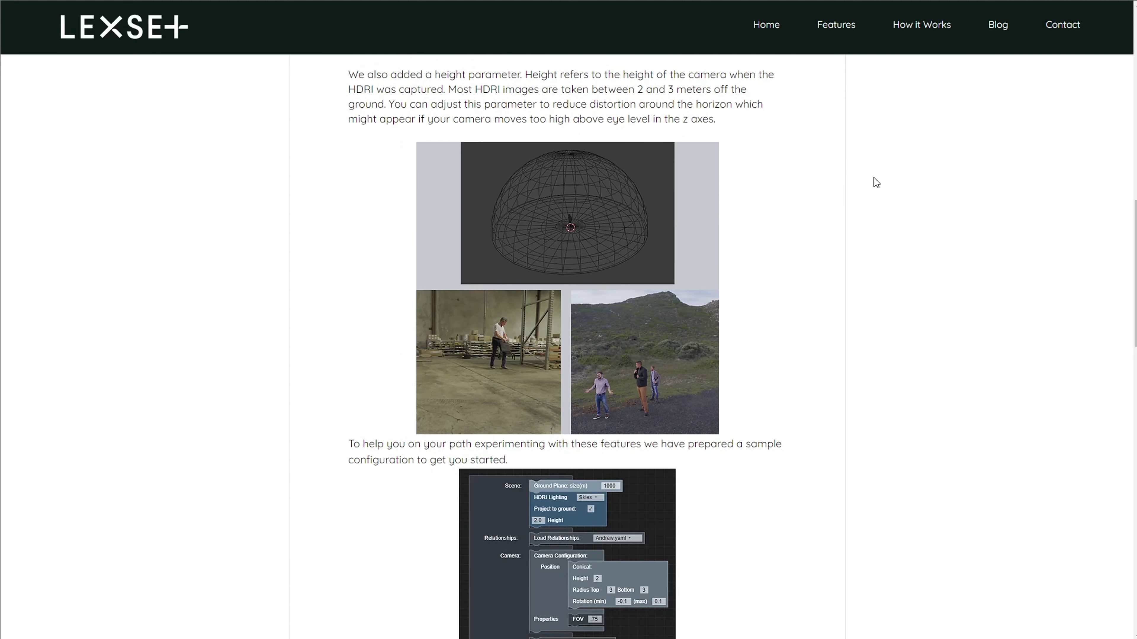
pyautogui.scroll(-5, 882, 175)
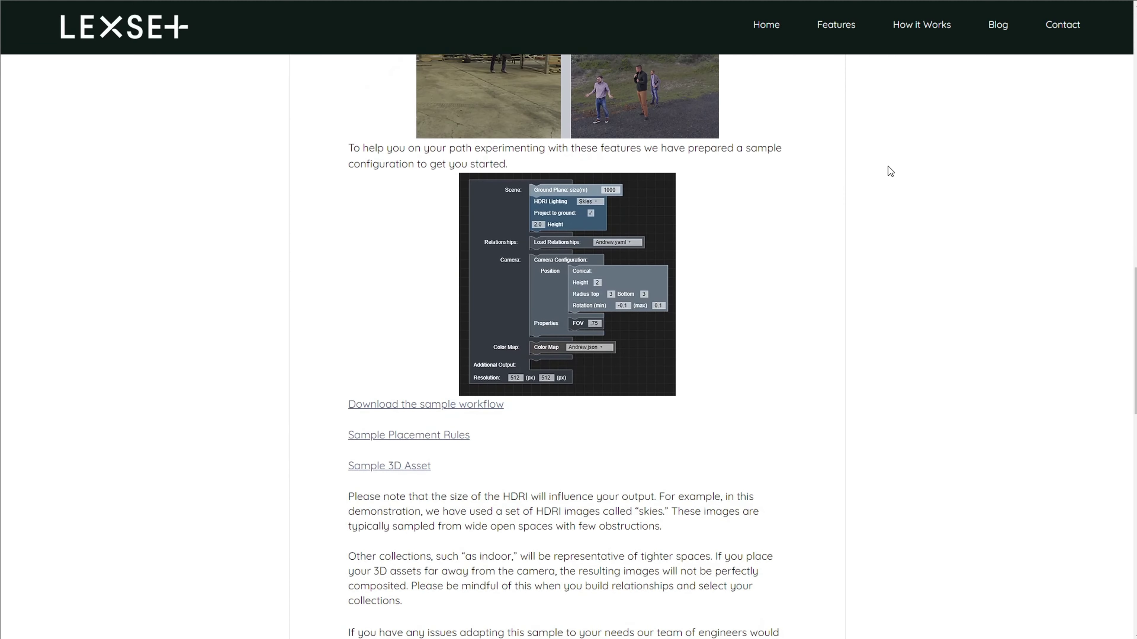
pyautogui.scroll(-6, 893, 160)
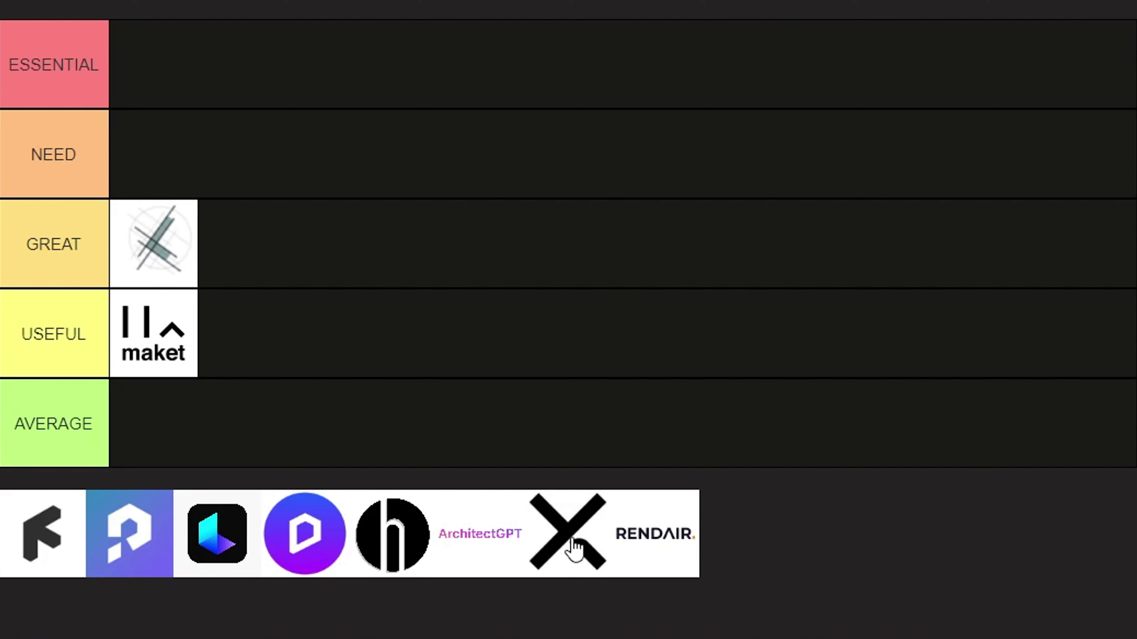
# Rank the X tool as AVERAGE and upload 'image to sketch.png' as the house photo.
pyautogui.moveTo(576, 549); pyautogui.dragTo(180, 448)
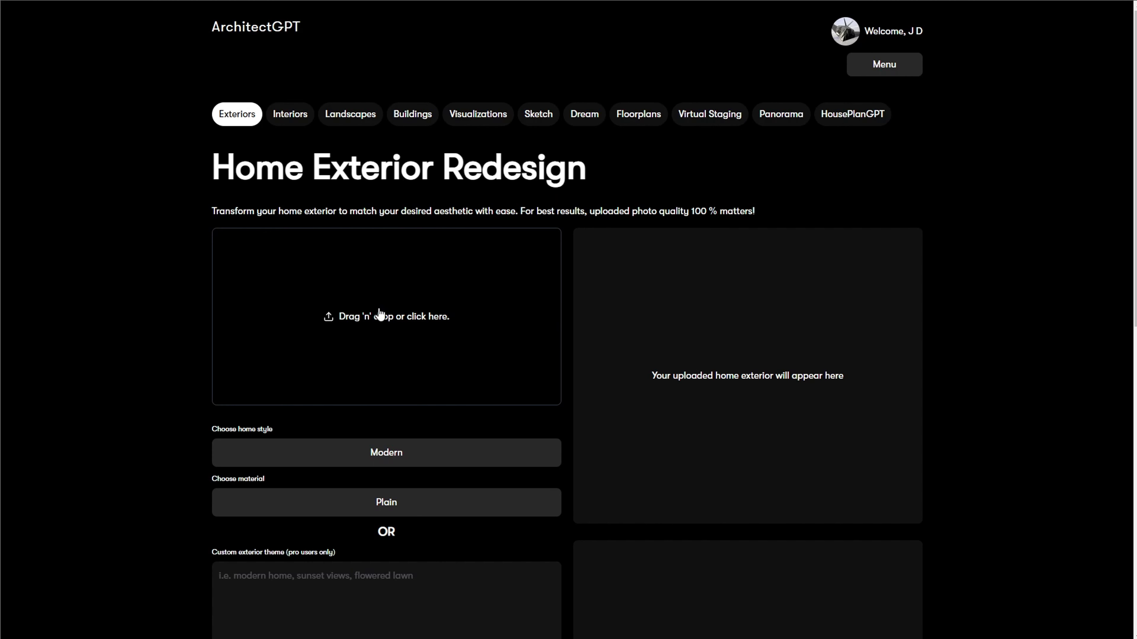
pyautogui.click(376, 315)
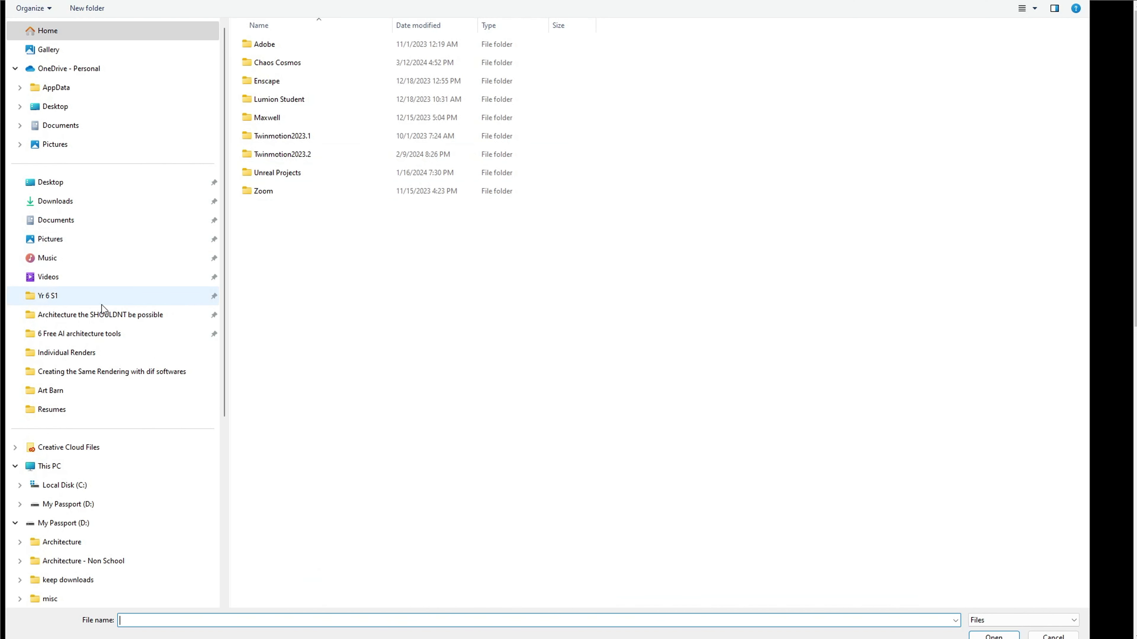
pyautogui.click(94, 344)
pyautogui.doubleClick(458, 85)
pyautogui.scroll(-3, 464, 324)
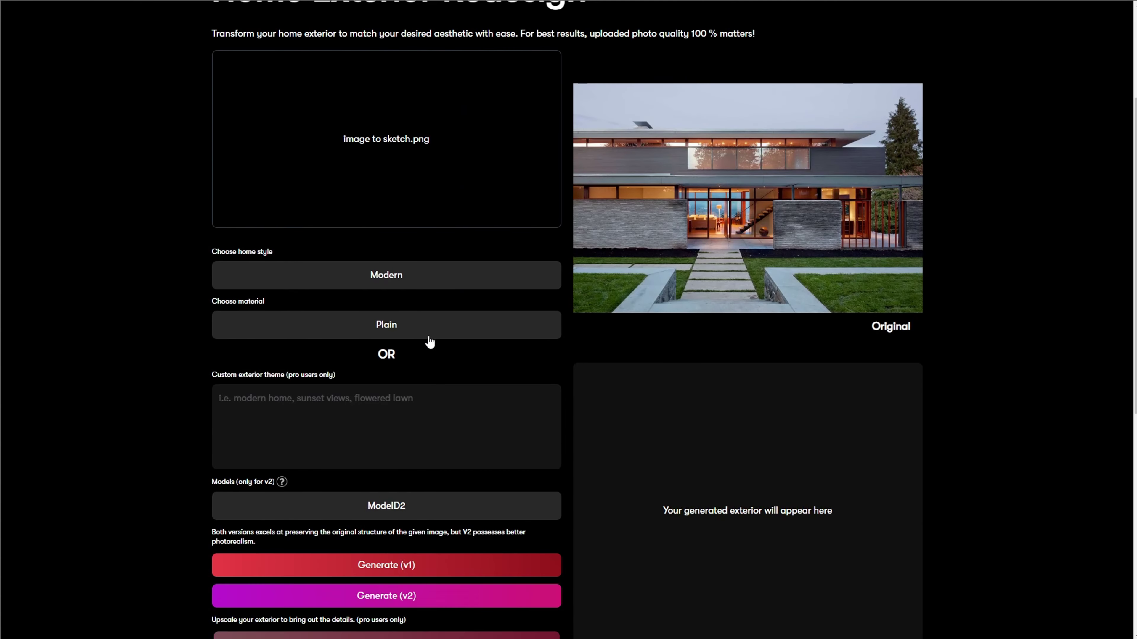
# Generate a Contemporary, Wood exterior redesign with version 1 and dismiss the subscription prompt.
pyautogui.click(421, 282)
pyautogui.click(420, 352)
pyautogui.click(393, 325)
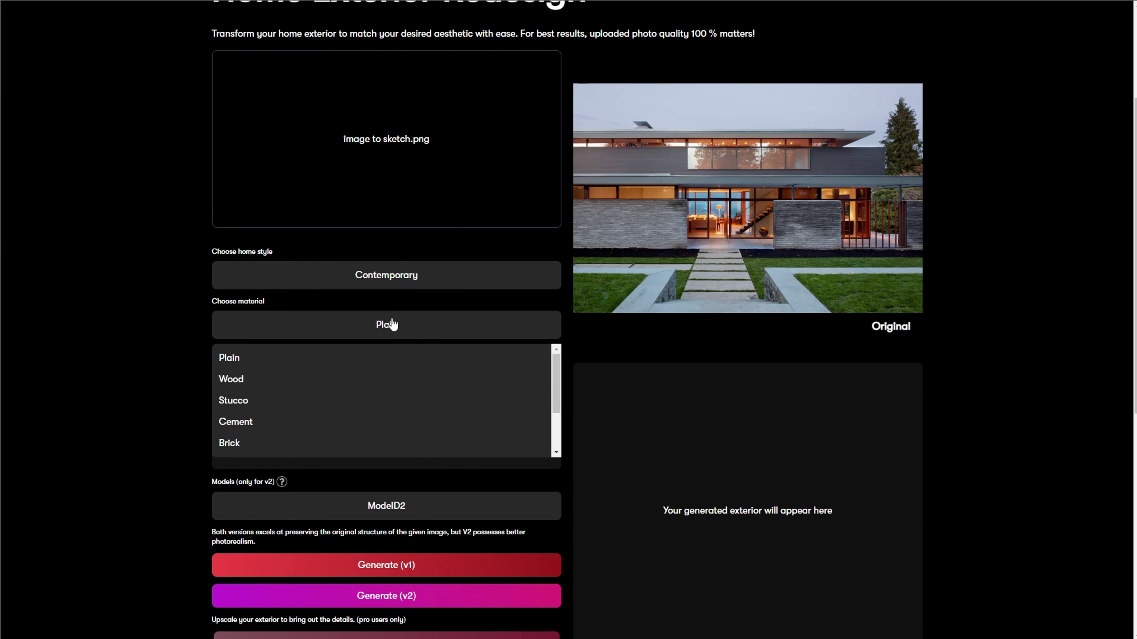
pyautogui.click(249, 380)
pyautogui.scroll(-3, 507, 386)
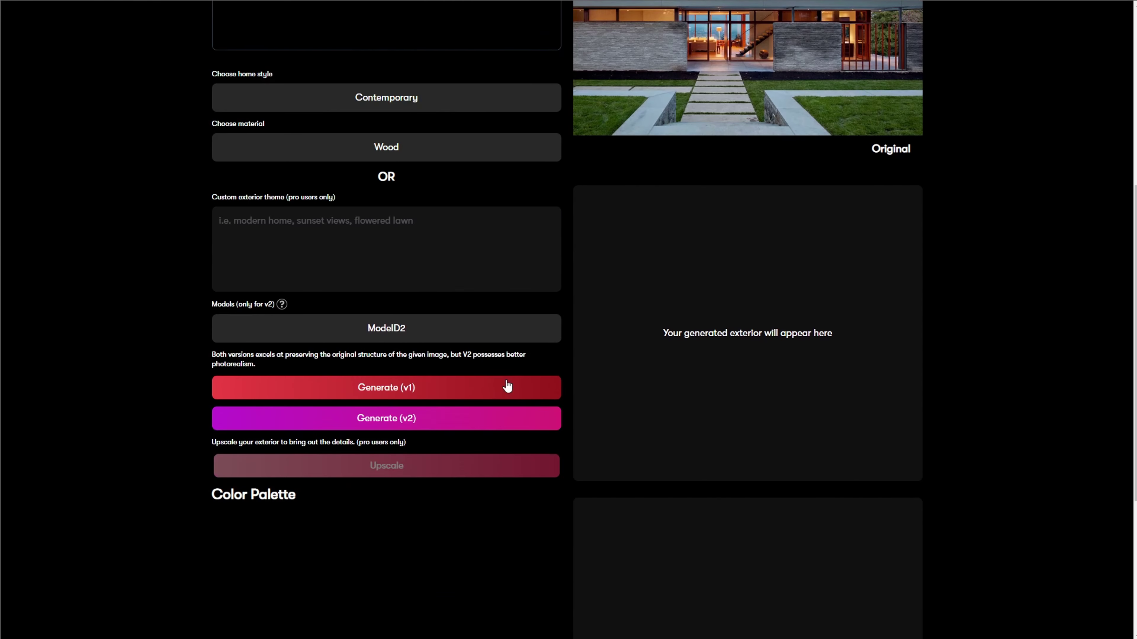
pyautogui.click(419, 398)
pyautogui.click(495, 500)
# Browse the Interiors, Landscapes, Buildings and Visualizations tools.
pyautogui.scroll(-5, 420, 510)
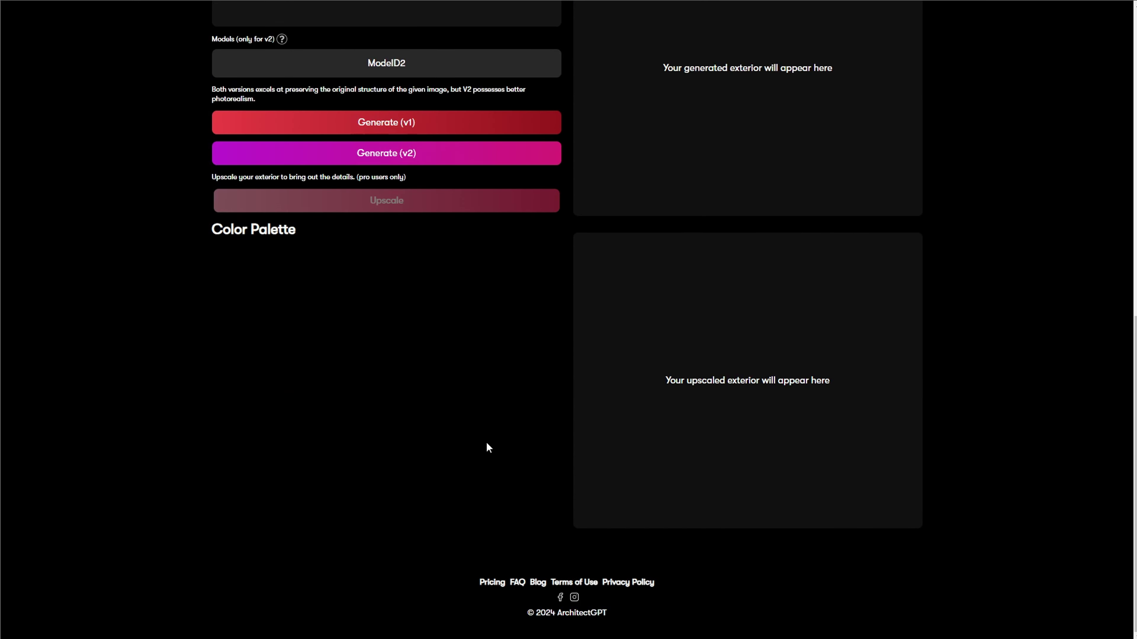
pyautogui.scroll(15, 489, 446)
pyautogui.click(292, 112)
pyautogui.scroll(-4, 522, 123)
pyautogui.scroll(4, 532, 129)
pyautogui.click(349, 113)
pyautogui.click(413, 115)
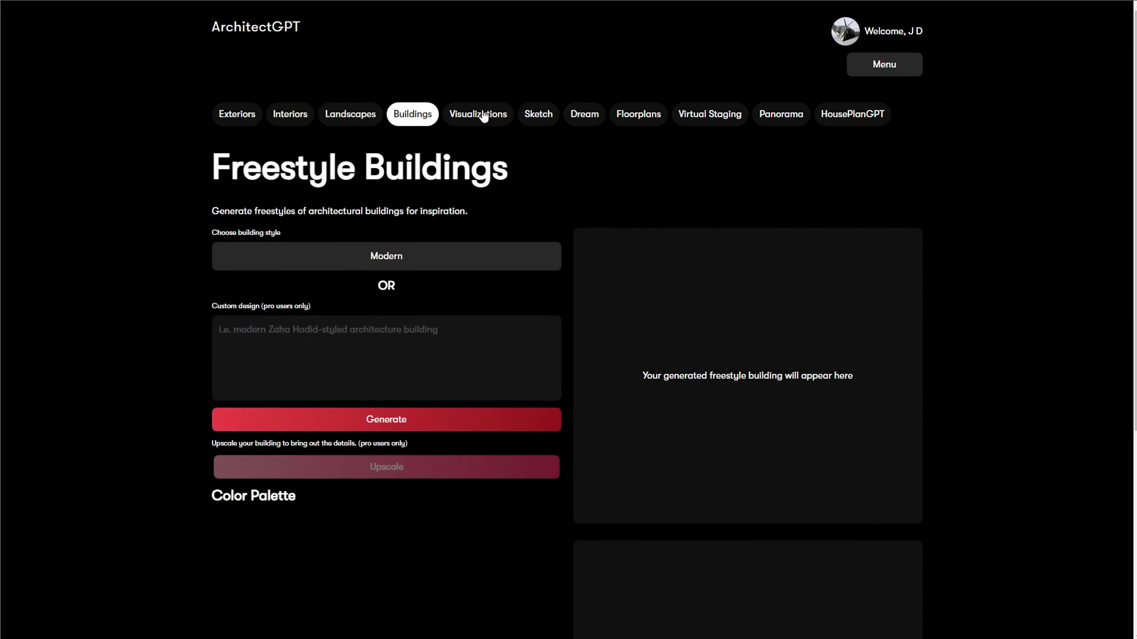
pyautogui.click(484, 116)
# Set the visualization to Contemporary style, Condo home type and Golden hour.
pyautogui.click(554, 260)
pyautogui.click(394, 340)
pyautogui.click(426, 302)
pyautogui.click(313, 401)
pyautogui.click(462, 352)
pyautogui.click(535, 427)
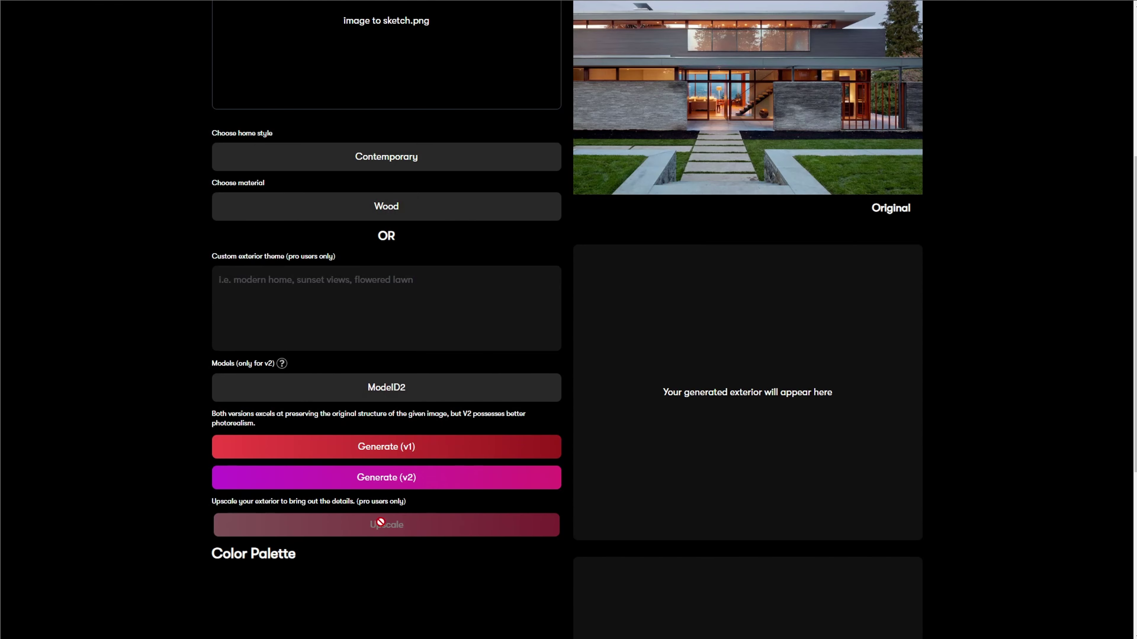
pyautogui.scroll(-5, 448, 484)
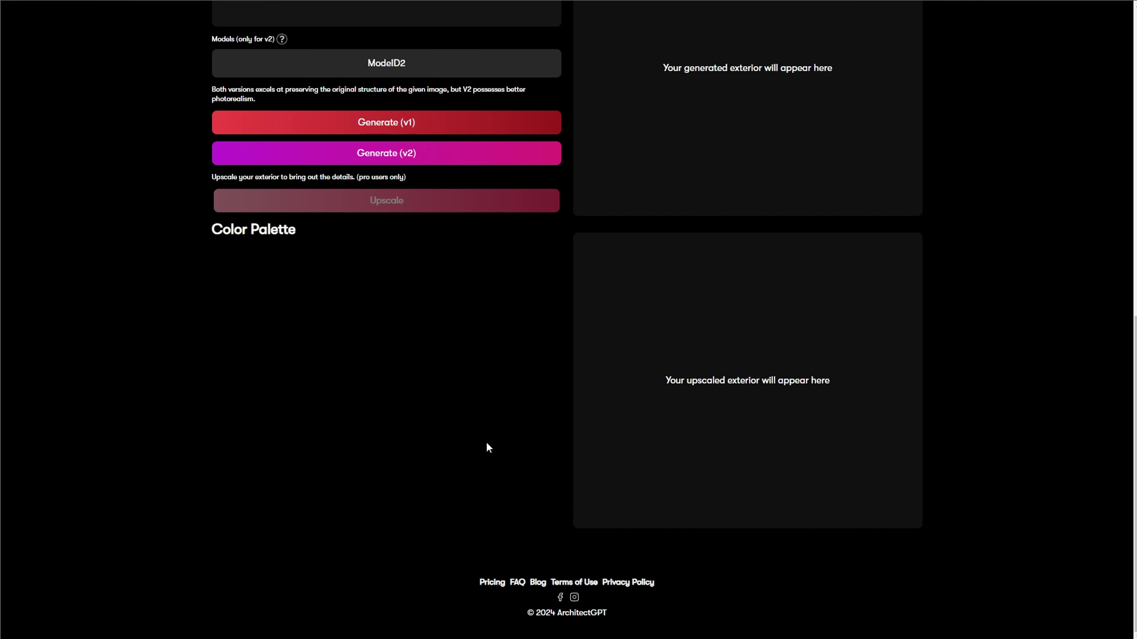
pyautogui.scroll(10, 448, 359)
# Cycle again through the Interiors, Landscapes, Buildings and Visualizations tools.
pyautogui.click(287, 115)
pyautogui.scroll(-5, 519, 127)
pyautogui.scroll(5, 533, 127)
pyautogui.click(351, 114)
pyautogui.click(414, 114)
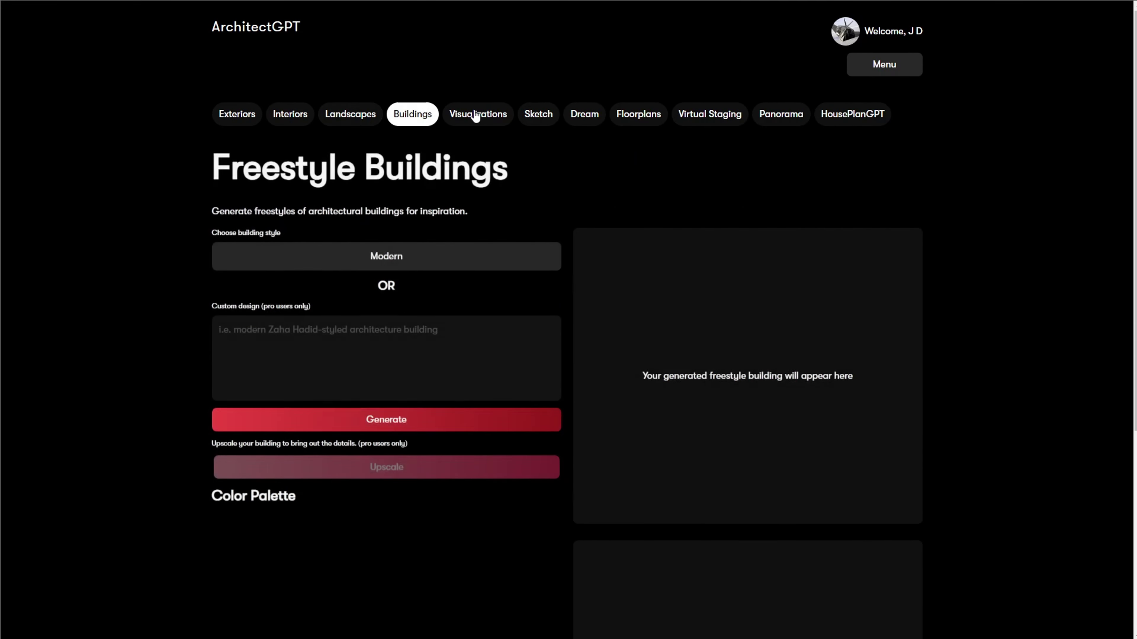
pyautogui.click(484, 115)
# Reapply Contemporary style, Condo type and Golden hour instead of Morning (Dawn).
pyautogui.click(553, 259)
pyautogui.click(429, 330)
pyautogui.click(429, 303)
pyautogui.click(340, 399)
pyautogui.click(515, 354)
pyautogui.click(516, 421)
# View the Sketch to image, DreamStyle and Floorplan generator tools.
pyautogui.click(539, 114)
pyautogui.click(584, 114)
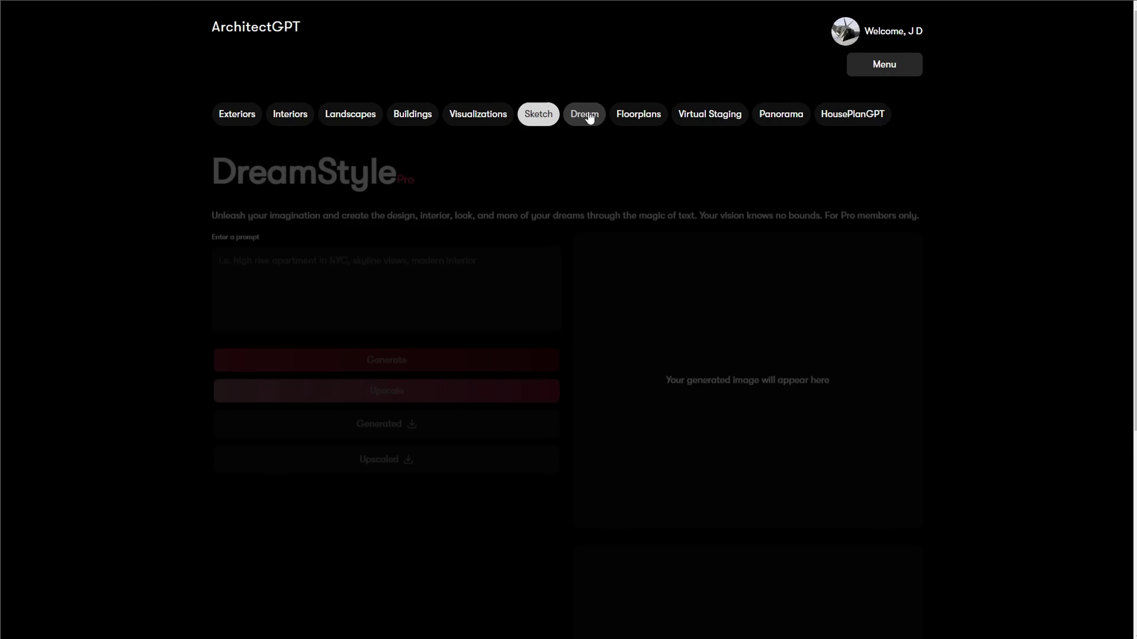
pyautogui.click(644, 115)
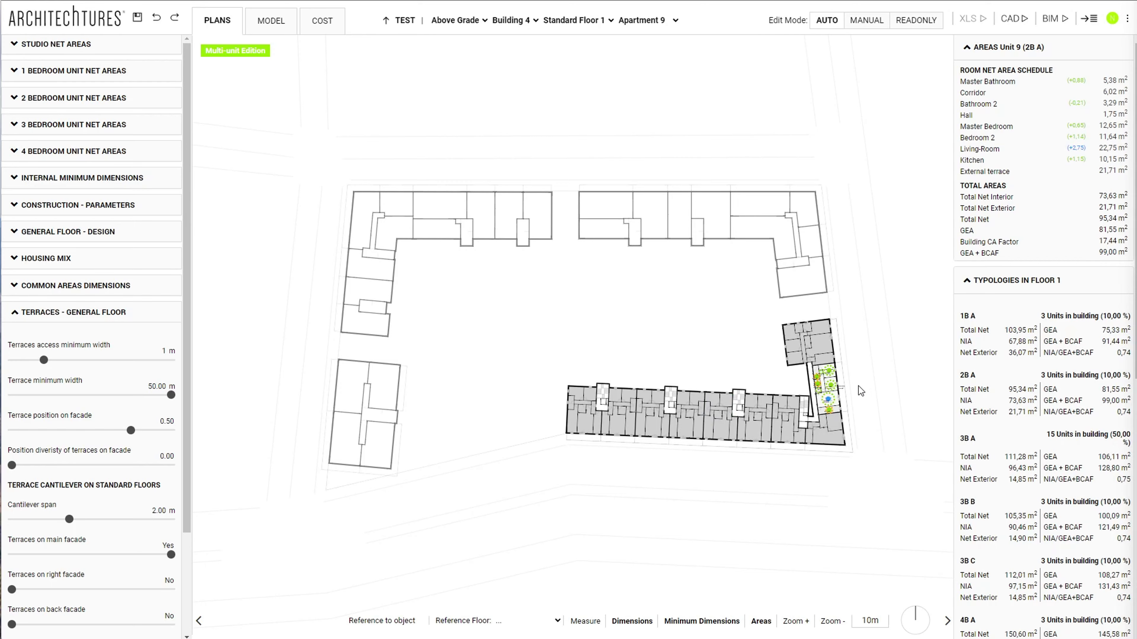
# Open Apartment 8 and scroll through its design criteria.
pyautogui.scroll(5, 857, 386)
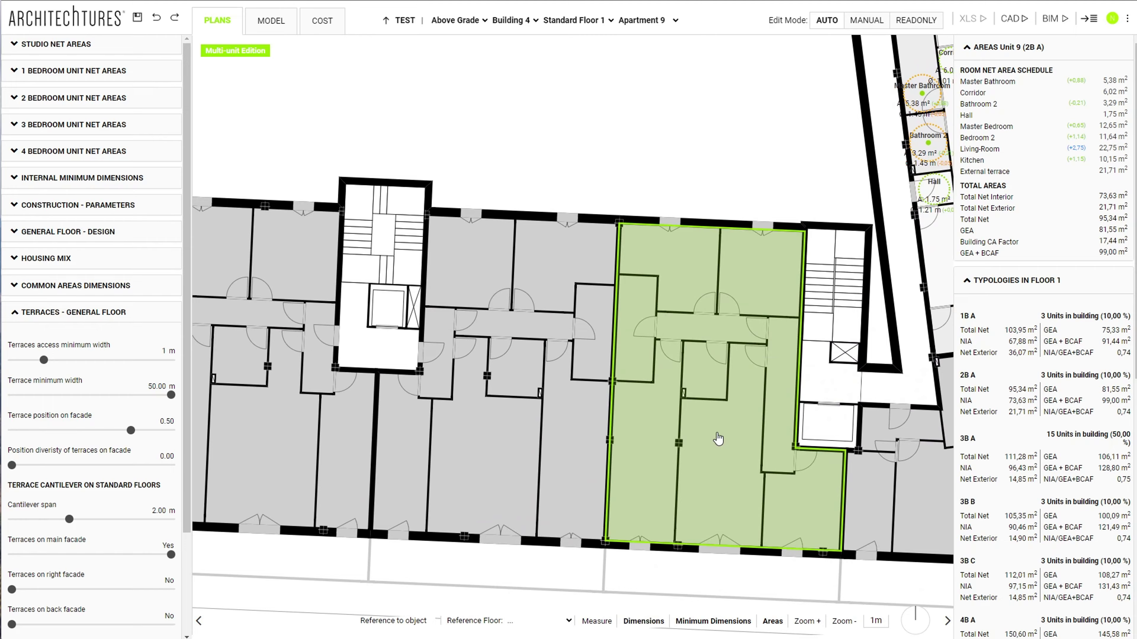
pyautogui.click(718, 440)
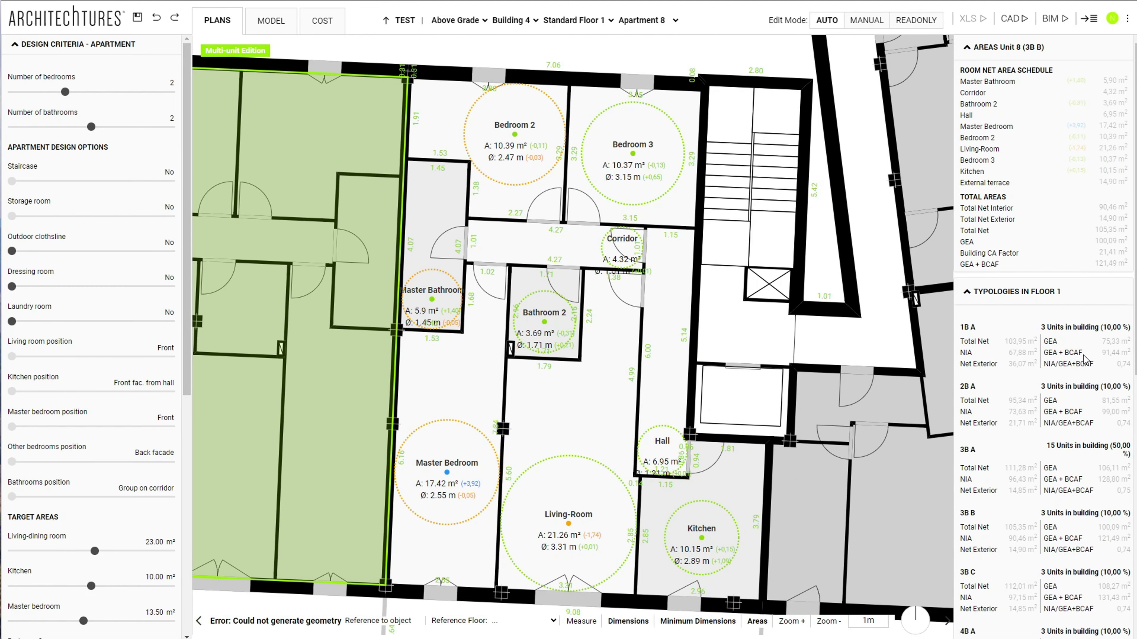
pyautogui.scroll(-10, 1083, 359)
pyautogui.scroll(10, 1083, 358)
pyautogui.scroll(-9, 115, 368)
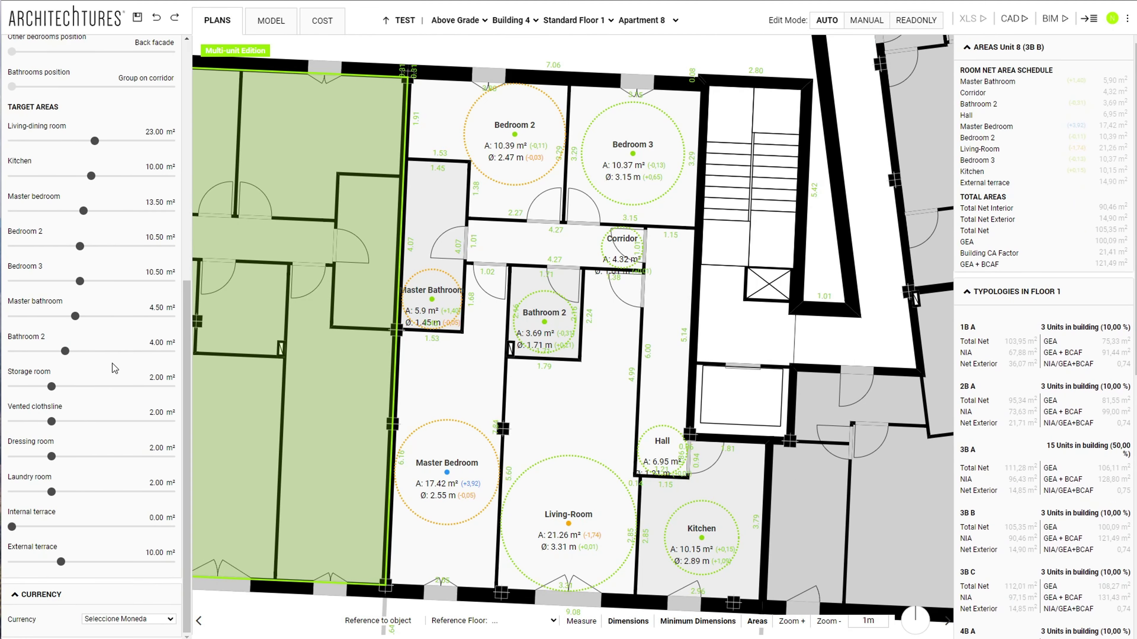
# Cut the 3D model horizontally at 3.72 m, orbit to the courtyard, then review the cost estimate.
pyautogui.click(278, 21)
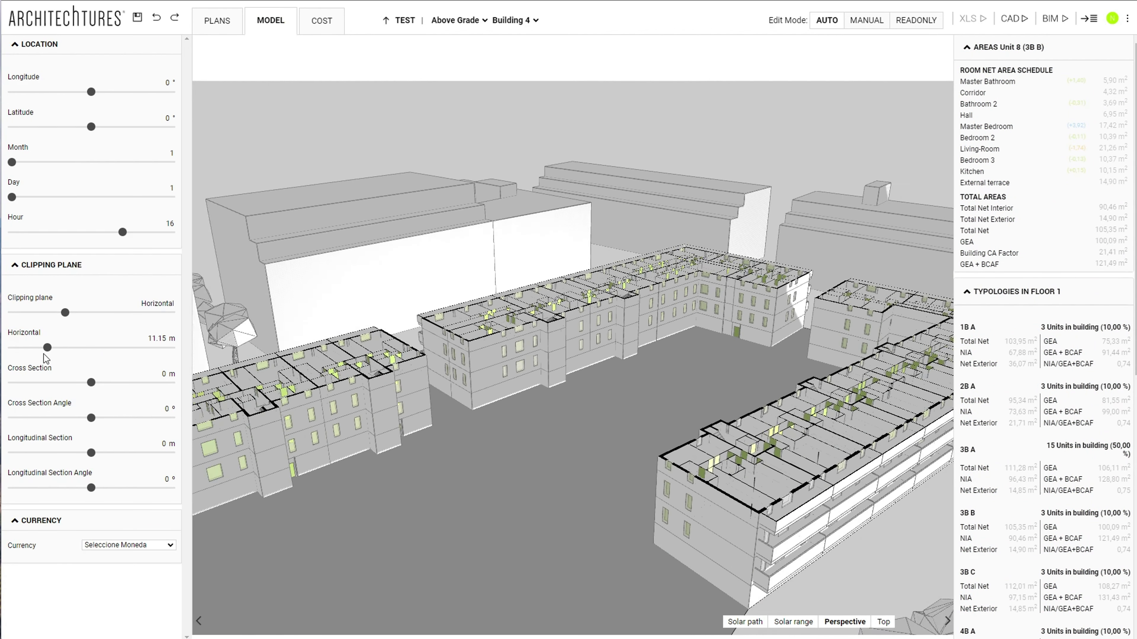
pyautogui.moveTo(47, 347); pyautogui.dragTo(23, 348)
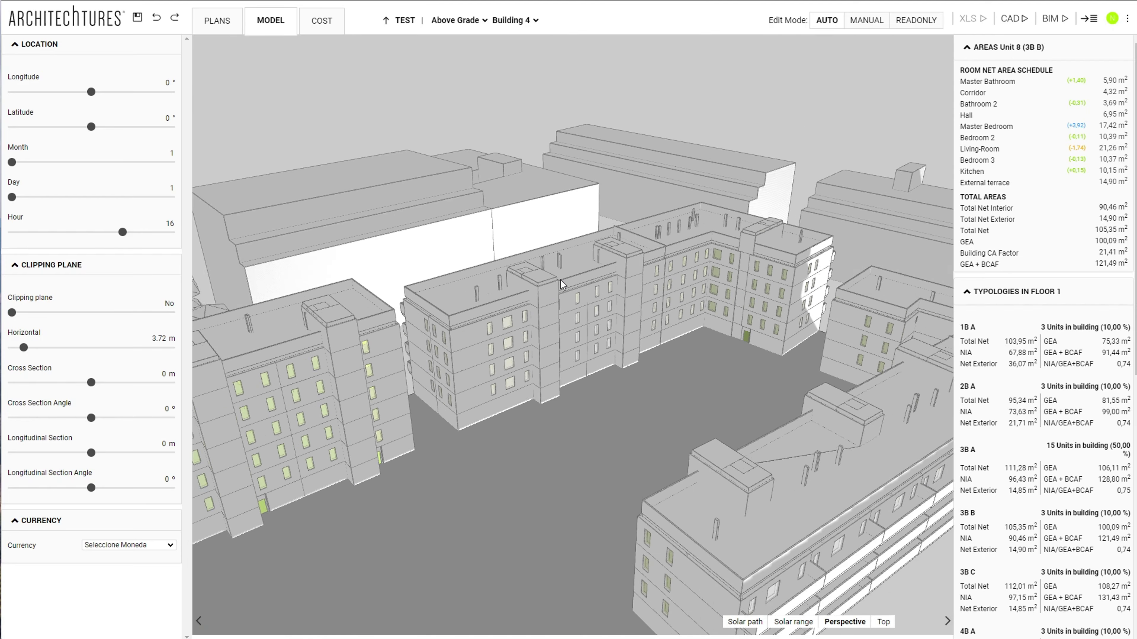
pyautogui.moveTo(617, 278); pyautogui.dragTo(399, 144)
pyautogui.click(328, 23)
pyautogui.scroll(-2, 479, 188)
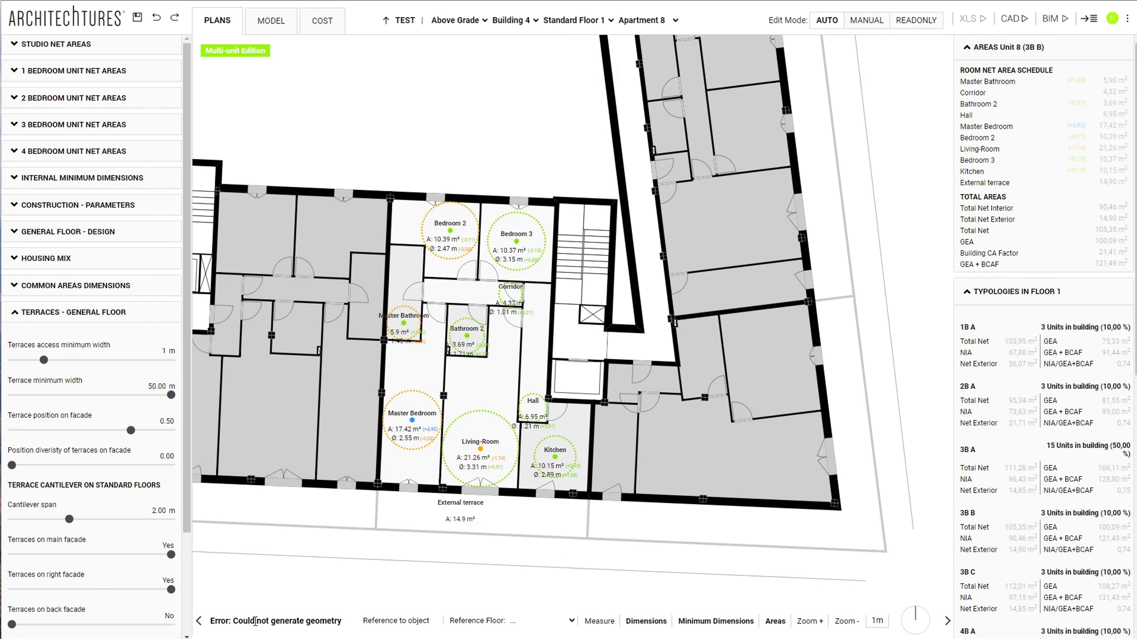
# Switch to manual plan editing and turn Bedroom 3 into an Office.
pyautogui.click(863, 20)
pyautogui.click(544, 319)
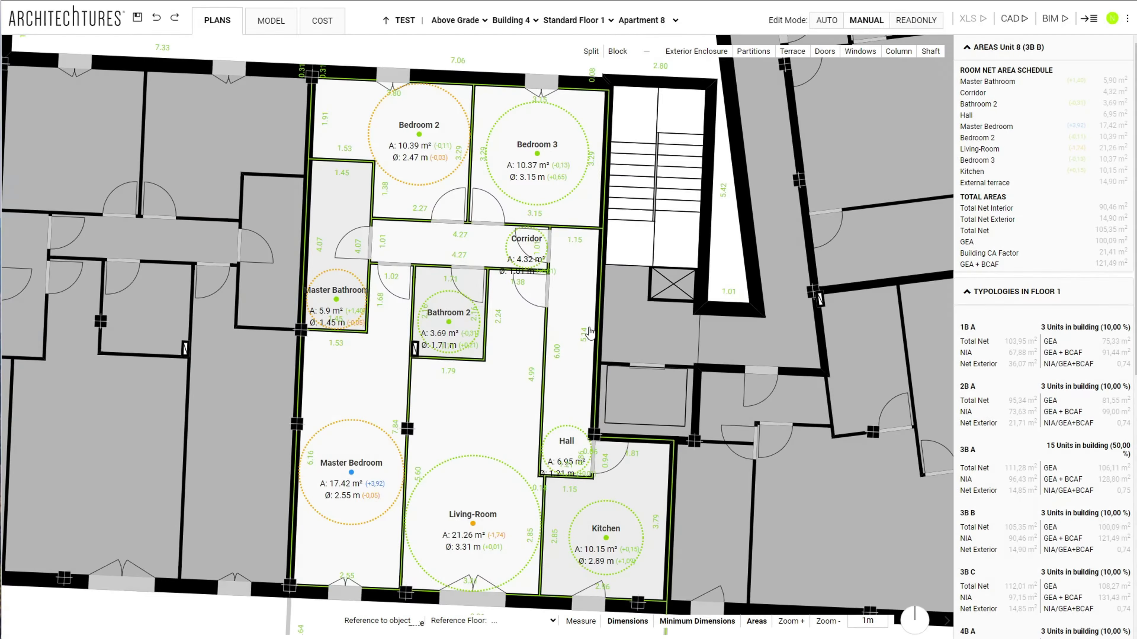
pyautogui.click(545, 380)
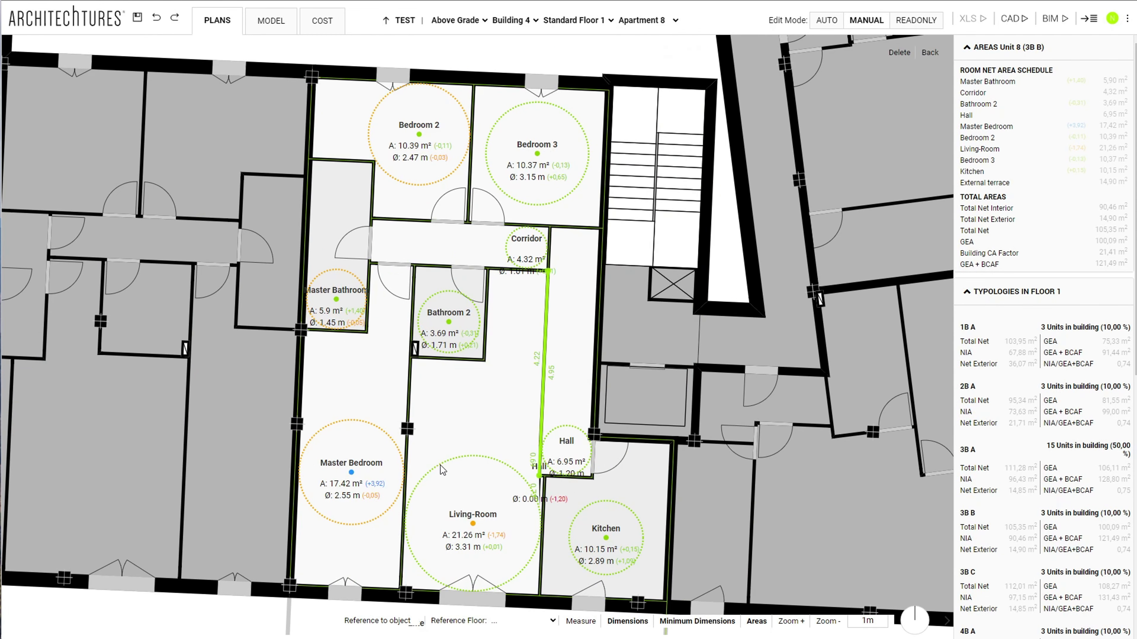
pyautogui.click(532, 176)
pyautogui.click(692, 52)
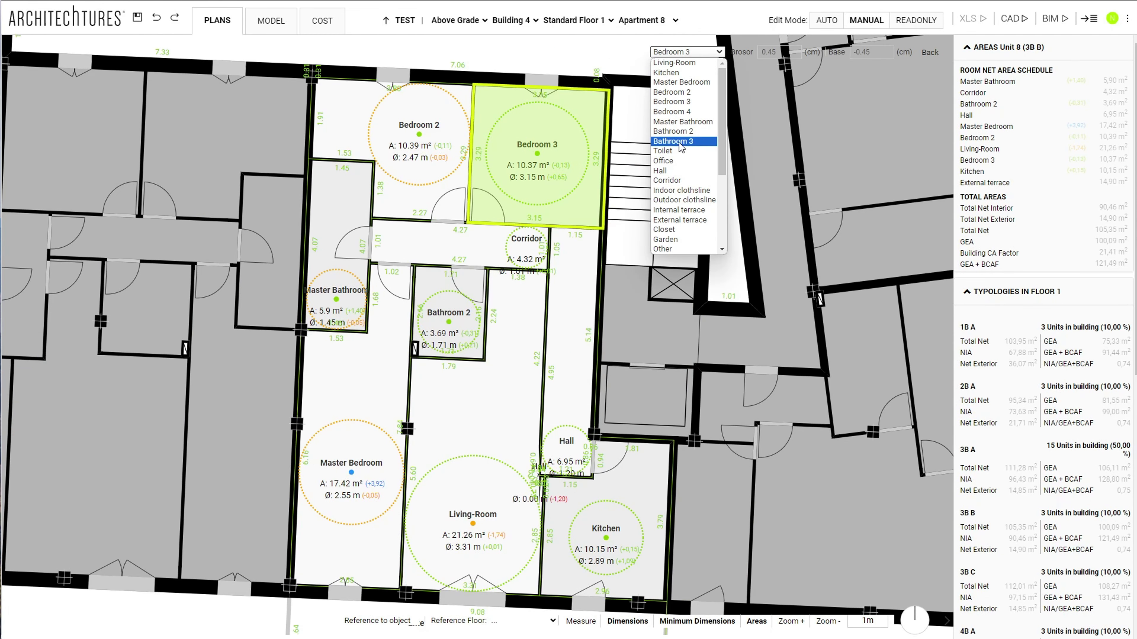
pyautogui.click(678, 161)
# Commit a 1.20 m window width, select Bathroom 2 and measure distances on the plan.
pyautogui.scroll(3, 472, 144)
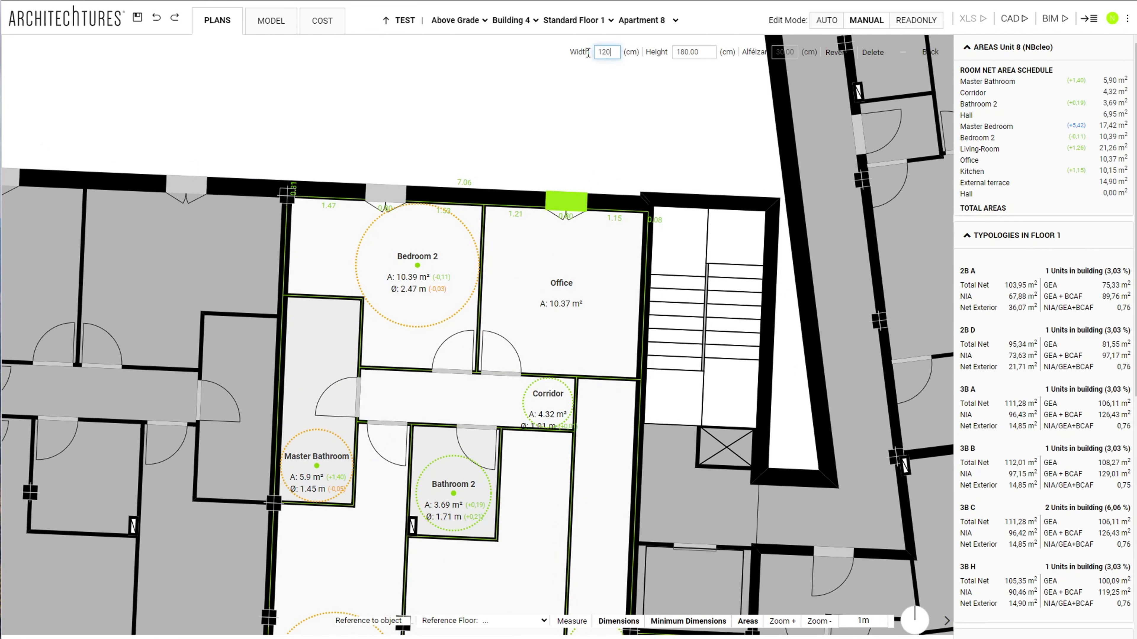
pyautogui.press('Return')
pyautogui.click(462, 505)
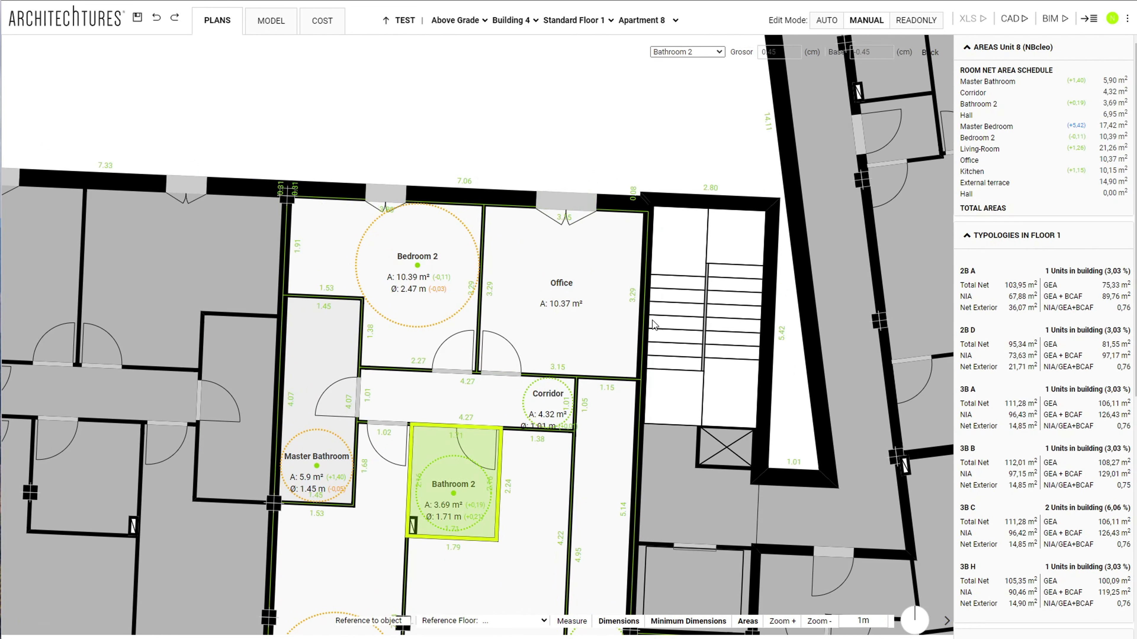
pyautogui.scroll(-5, 1063, 403)
pyautogui.scroll(5, 1064, 403)
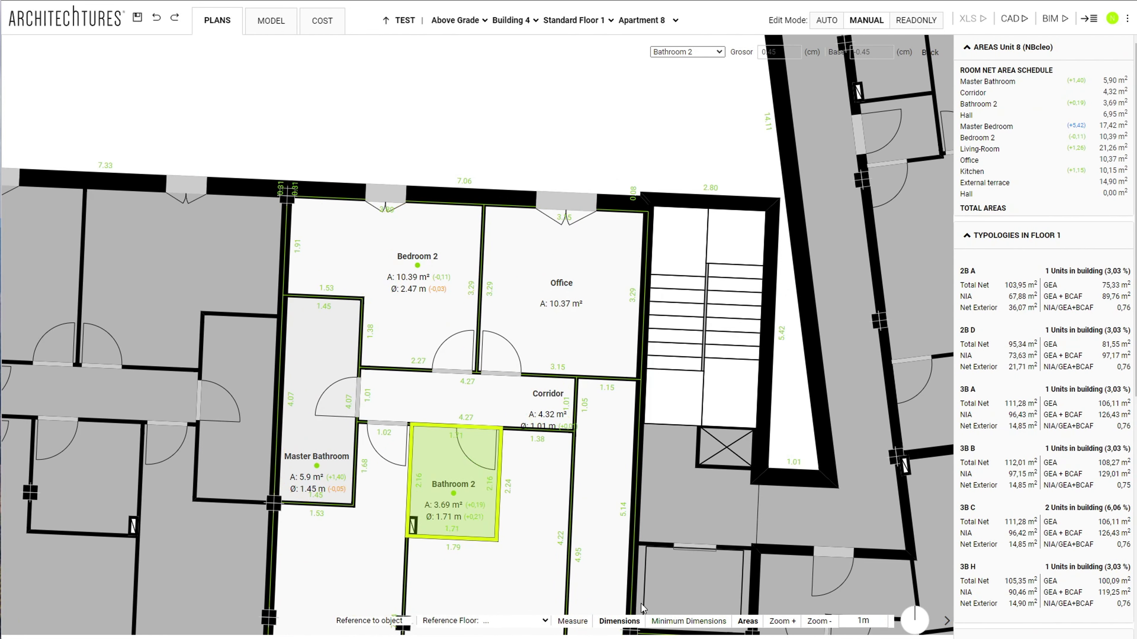
pyautogui.click(572, 621)
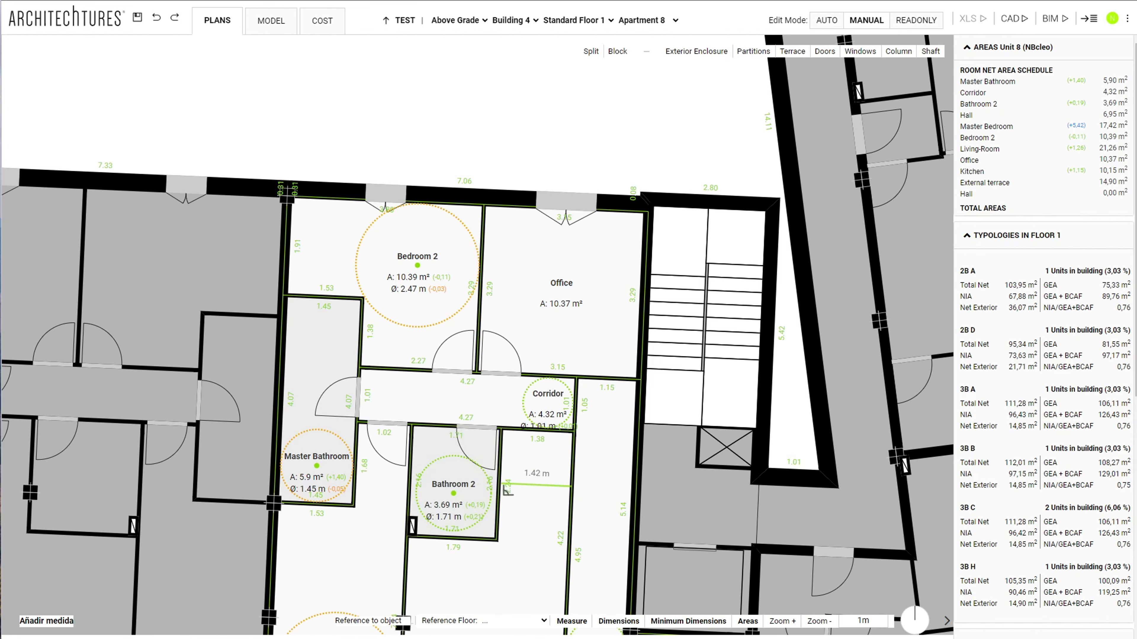
pyautogui.scroll(-5, 563, 427)
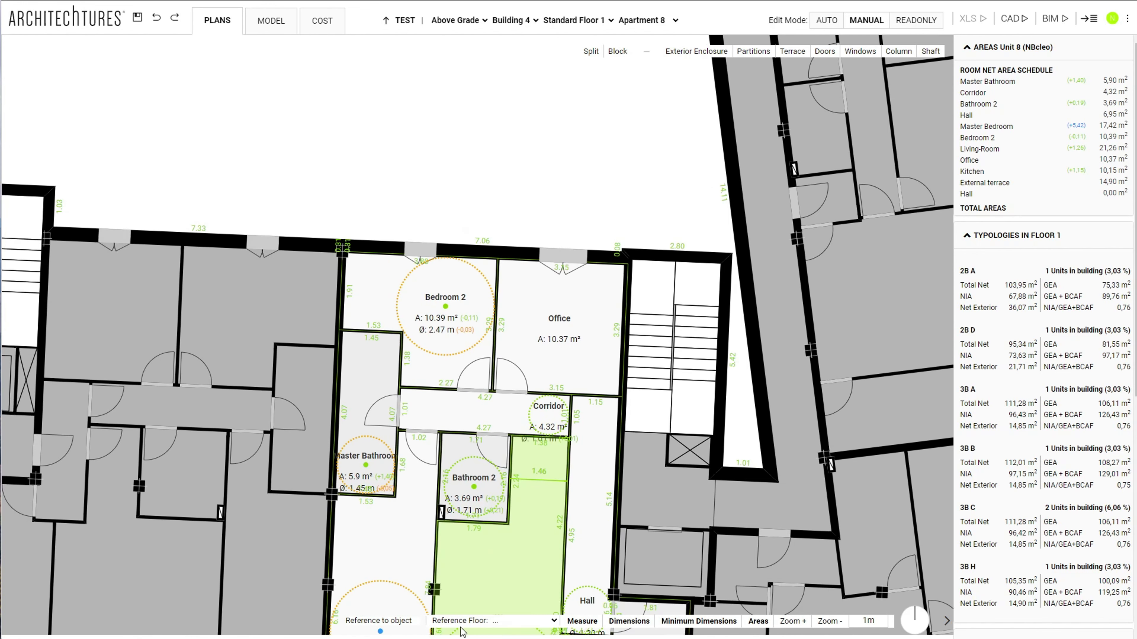
pyautogui.scroll(5, 550, 482)
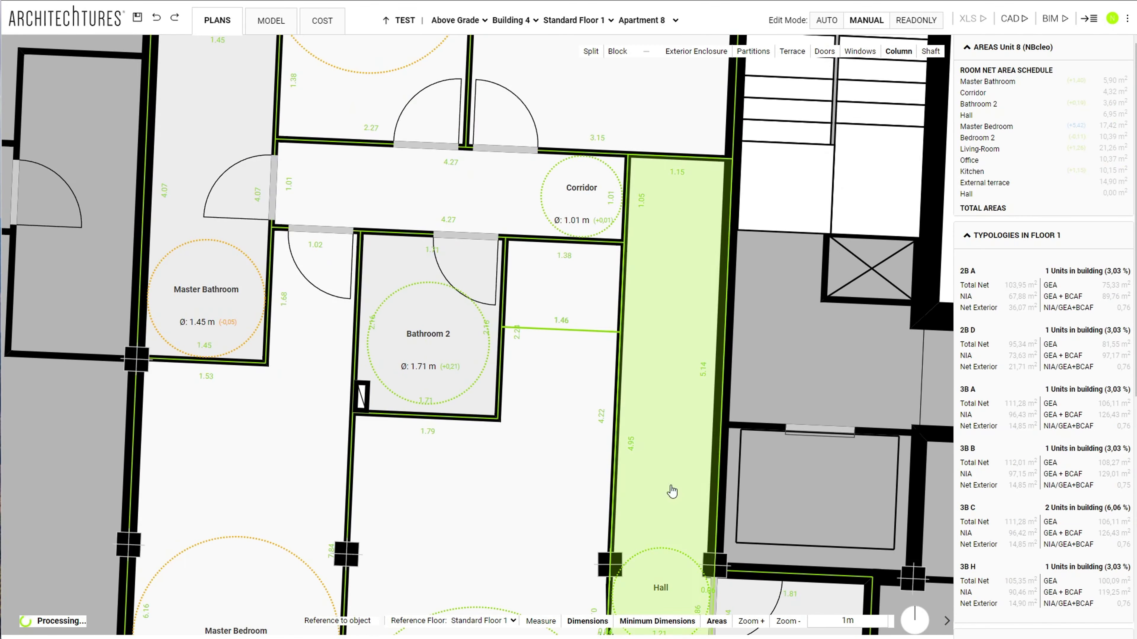
# Place an external terrace above the Office.
pyautogui.click(792, 51)
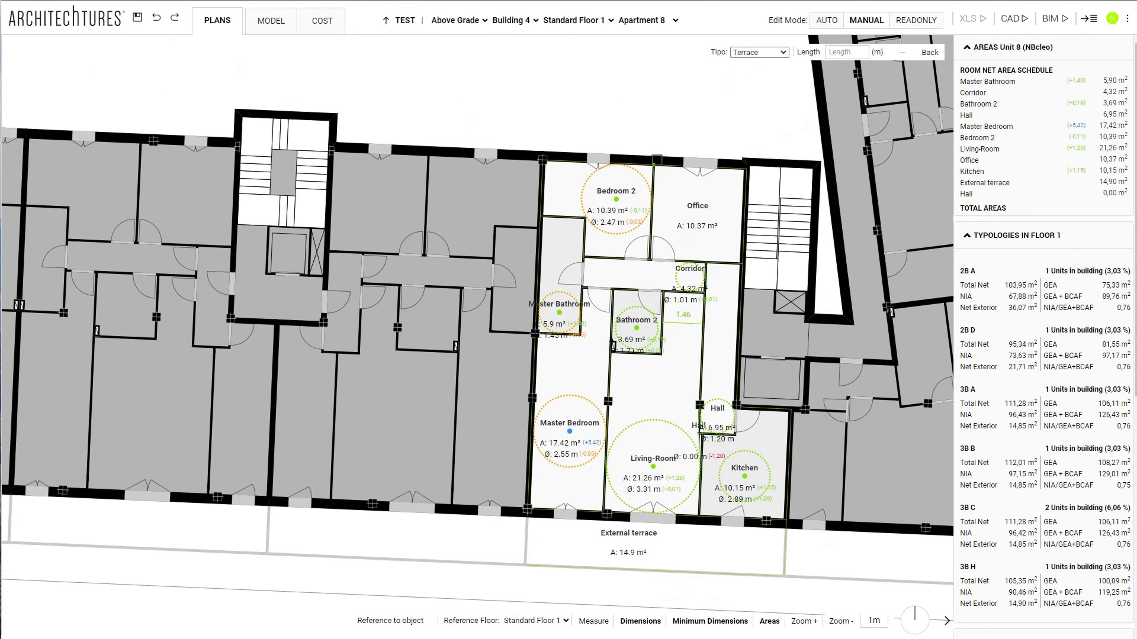
pyautogui.scroll(-3, 756, 215)
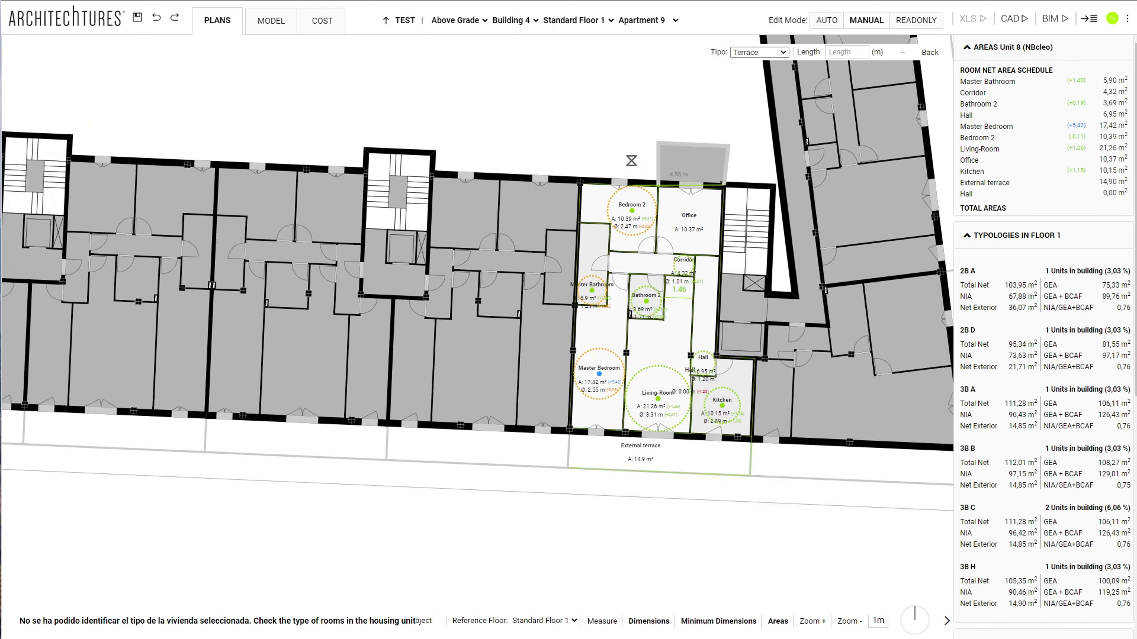
pyautogui.scroll(5, 756, 215)
pyautogui.click(766, 215)
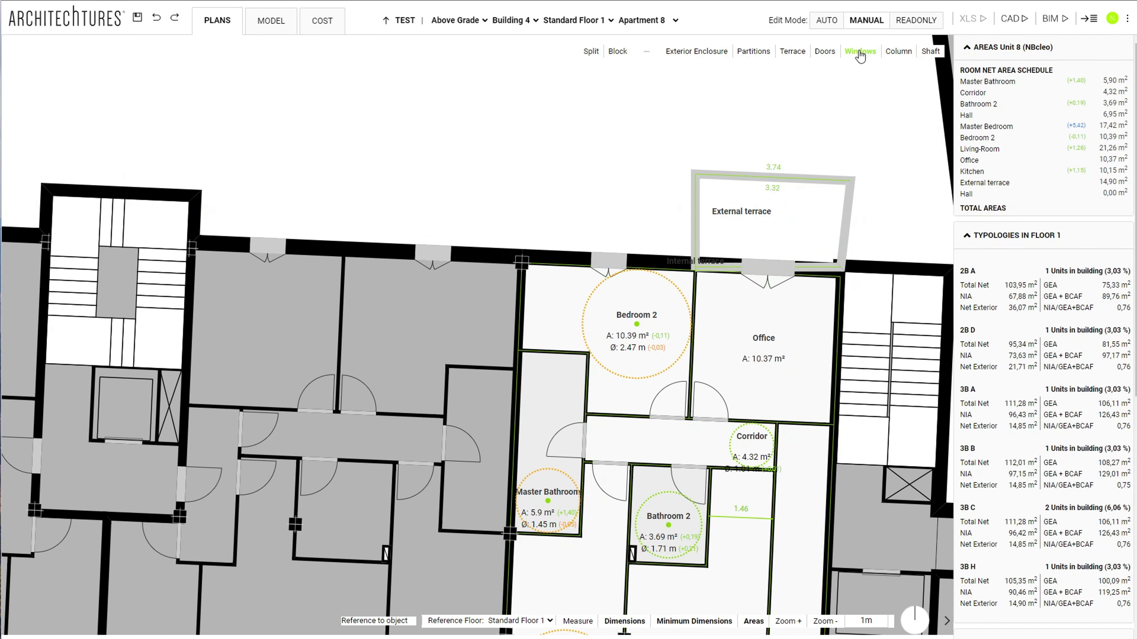
# Delete the window in the Office's top wall and rank Architechtures as USEFUL.
pyautogui.click(841, 56)
pyautogui.click(767, 267)
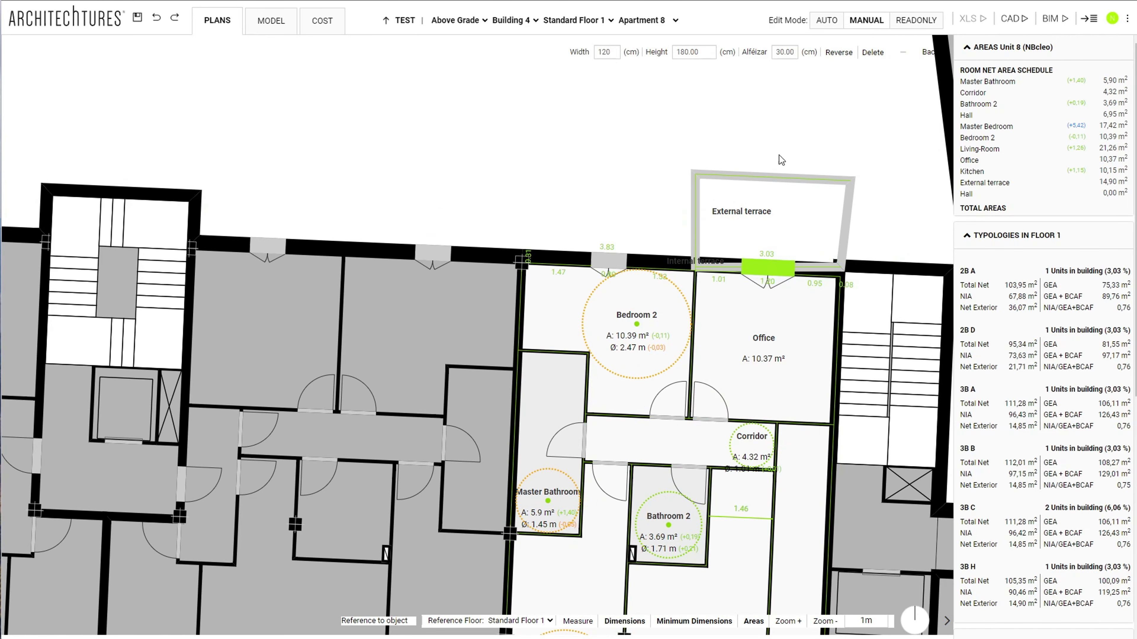
pyautogui.click(873, 56)
pyautogui.click(767, 268)
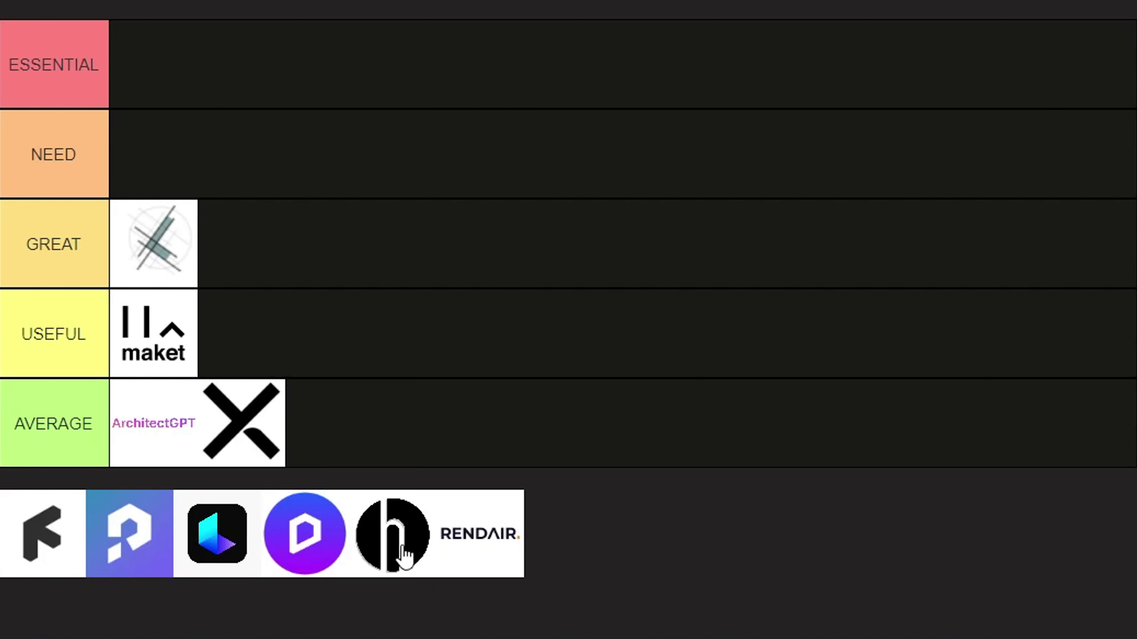
pyautogui.moveTo(394, 555); pyautogui.dragTo(257, 331)
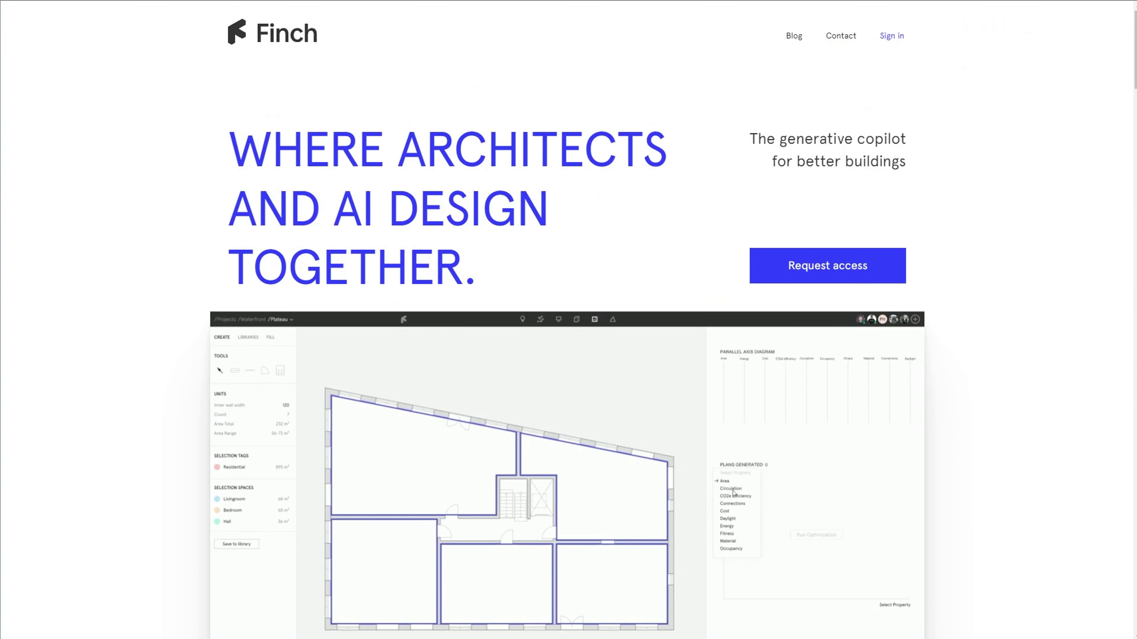
# Scroll the Finch page past Instant numbers and Break the right rules to Seamless workflow.
pyautogui.scroll(-4, 1087, 155)
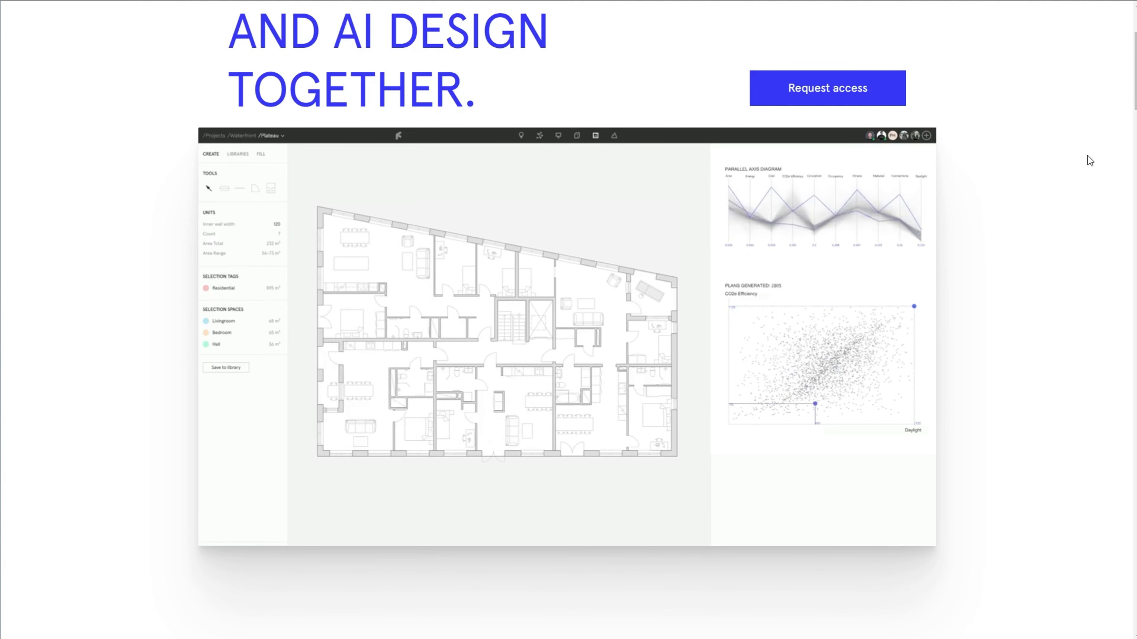
pyautogui.scroll(-14, 1087, 156)
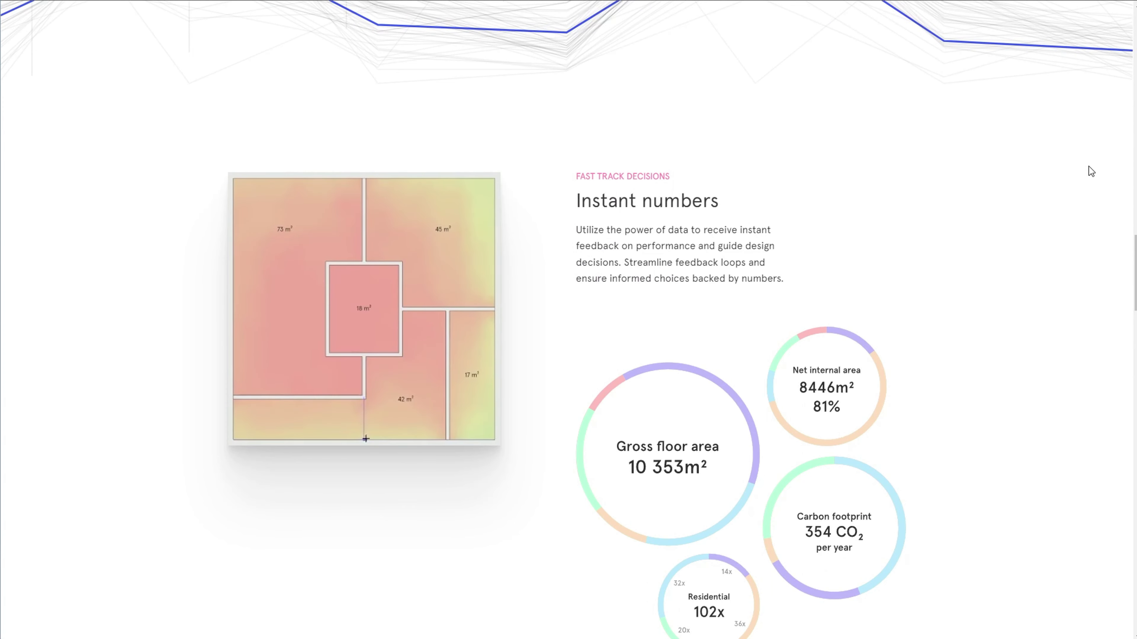
pyautogui.scroll(-15, 1089, 168)
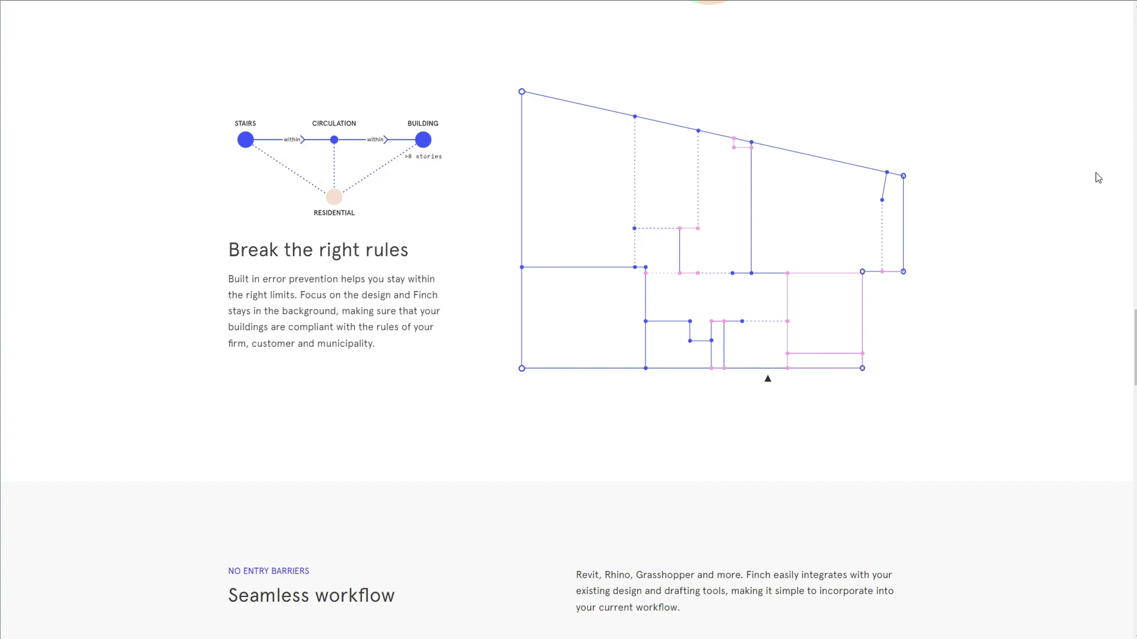
pyautogui.scroll(-11, 1097, 174)
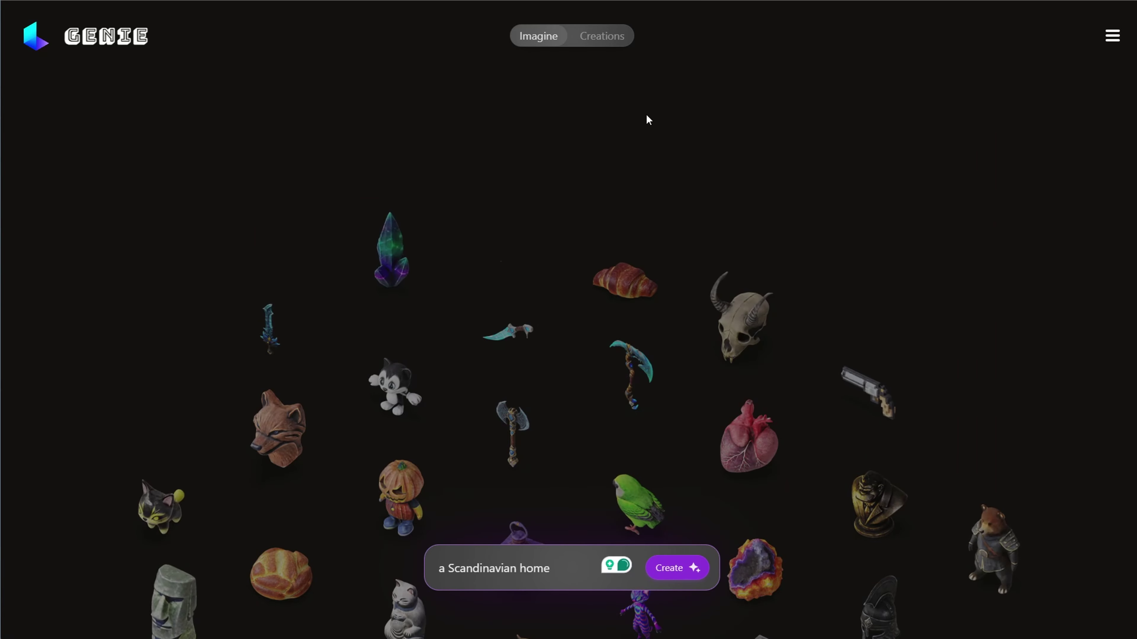
# Open the Hi-Res 'a Scandinavian home' model from Creations, rotate it, and list export presets.
pyautogui.click(602, 37)
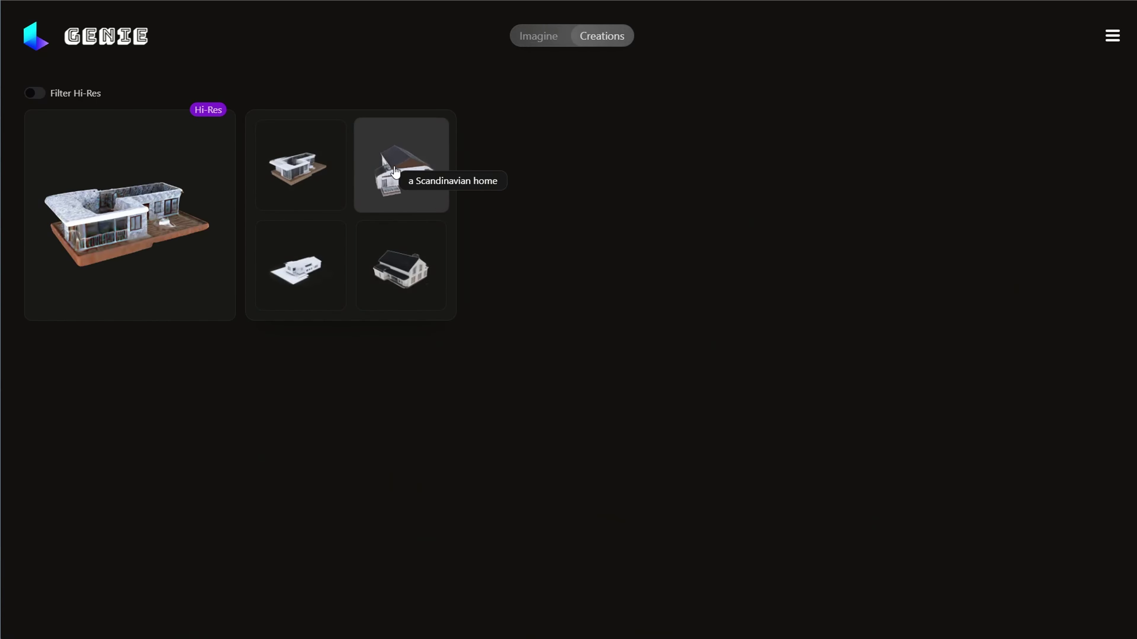
pyautogui.click(394, 170)
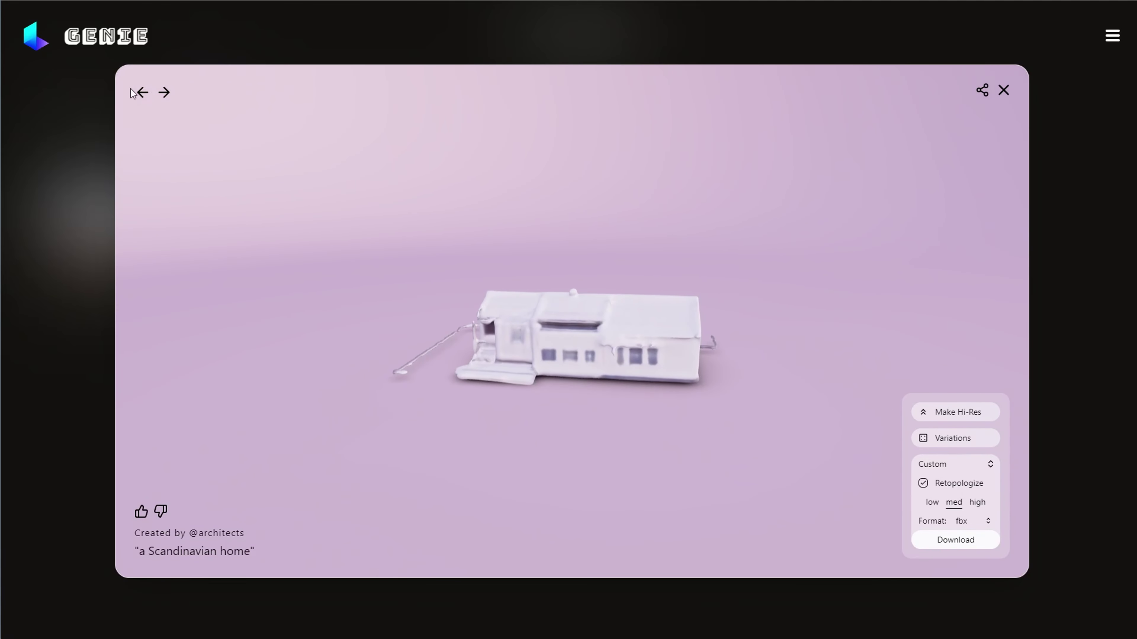
pyautogui.click(141, 92)
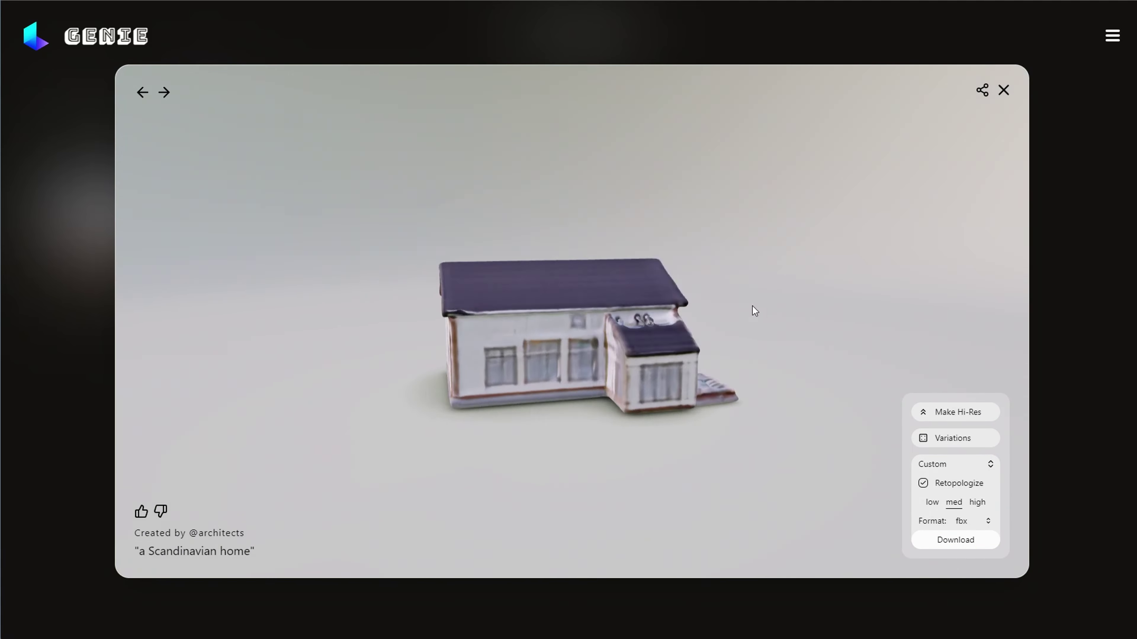
pyautogui.click(142, 92)
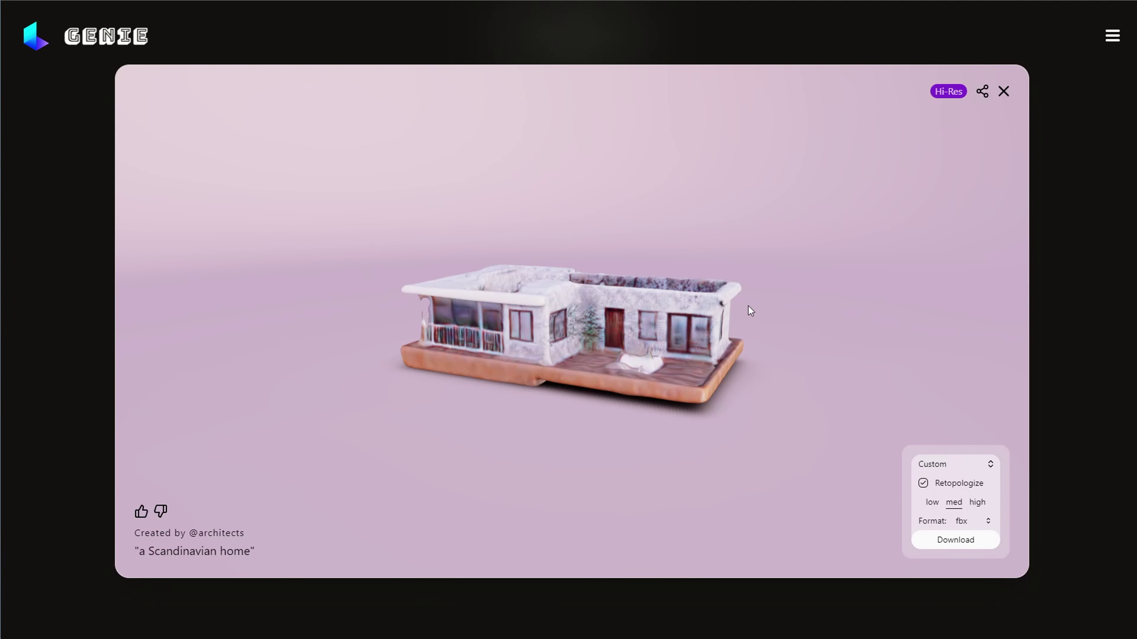
pyautogui.moveTo(752, 314); pyautogui.dragTo(518, 273)
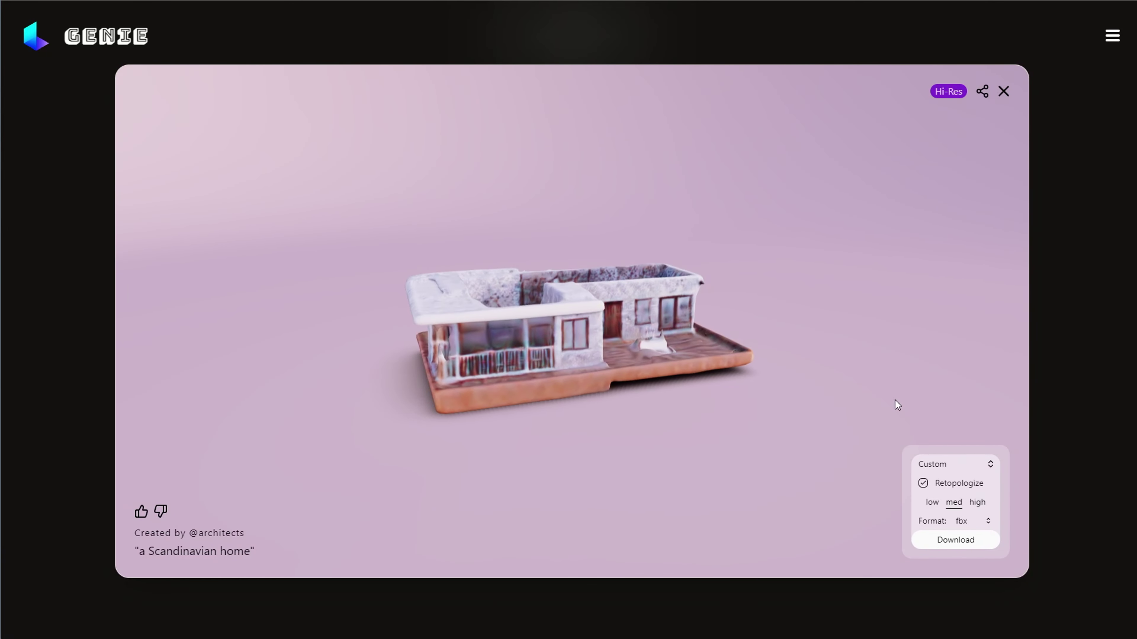
pyautogui.click(962, 521)
pyautogui.click(957, 466)
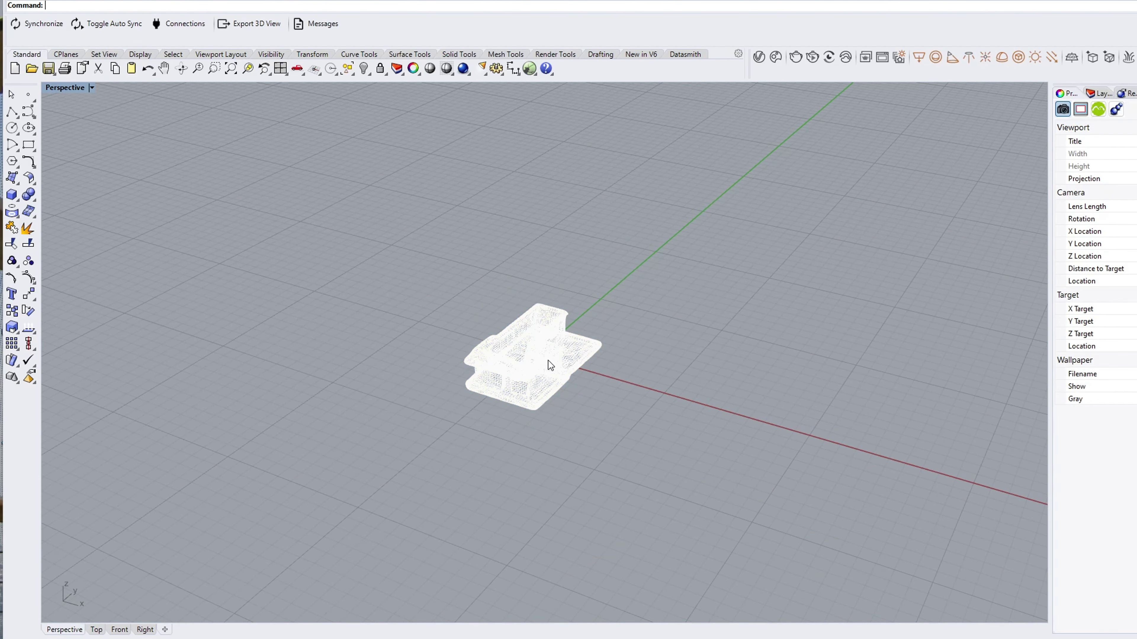
# Orbit and zoom around the imported house, switching the viewport from Rendered to Shaded.
pyautogui.scroll(5, 551, 351)
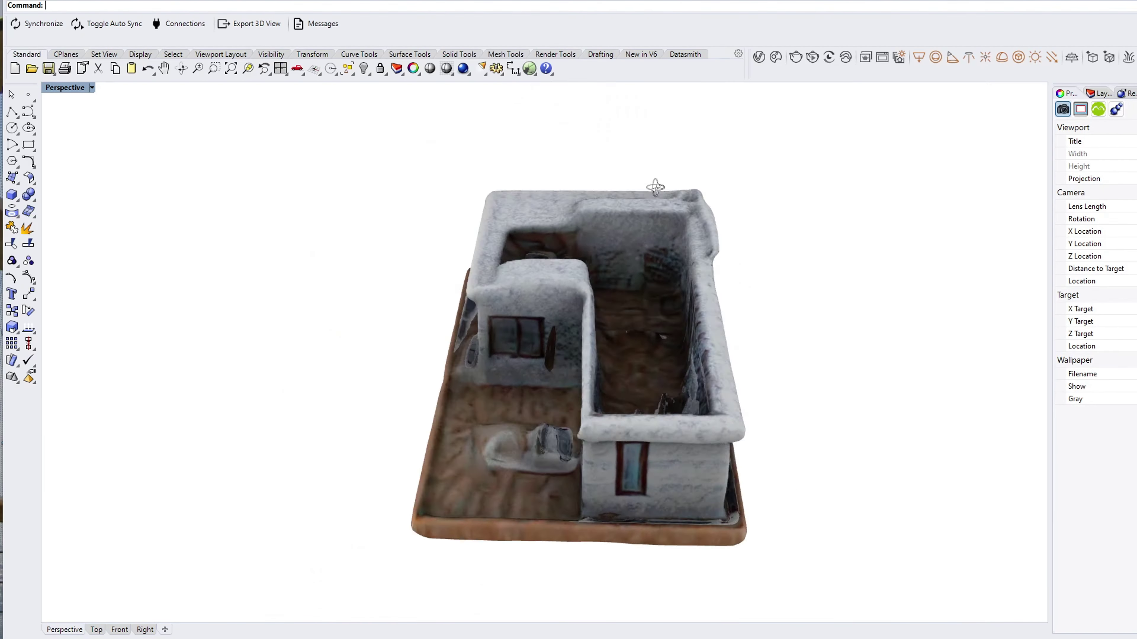
pyautogui.moveTo(654, 185)
pyautogui.mouseDown(button='right')
pyautogui.moveTo(395, 207)
pyautogui.moveTo(152, 148)
pyautogui.mouseUp(button='right')
pyautogui.click(65, 87)
pyautogui.click(103, 135)
pyautogui.moveTo(403, 291); pyautogui.dragTo(564, 289, button='right')
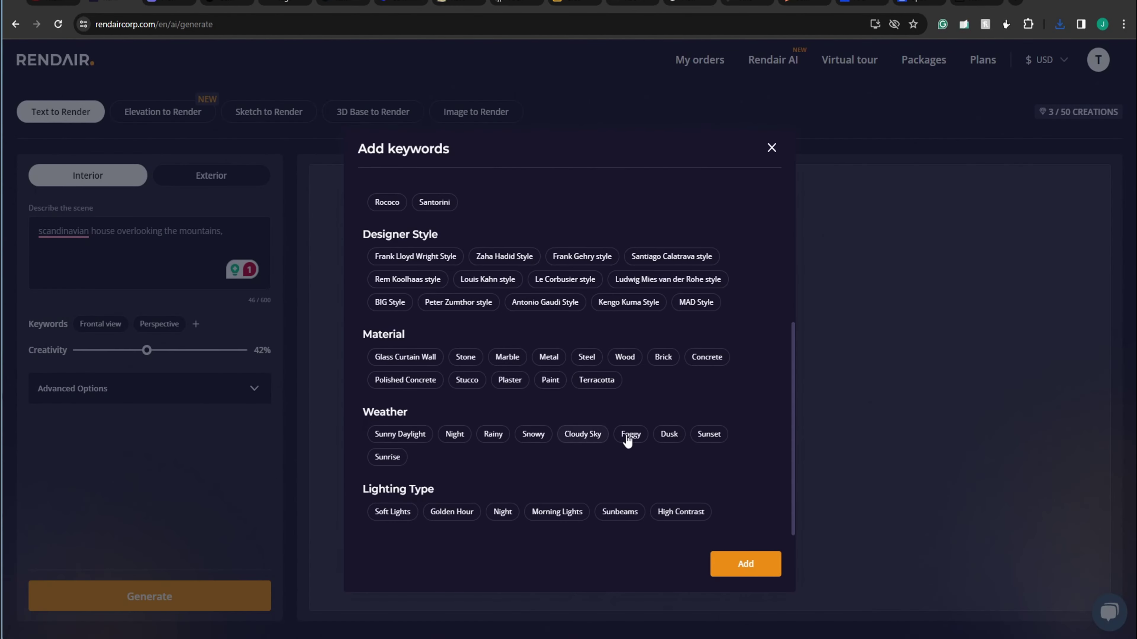
# Add the Living Room, Sunset and Golden Hour keywords to the prompt.
pyautogui.click(745, 564)
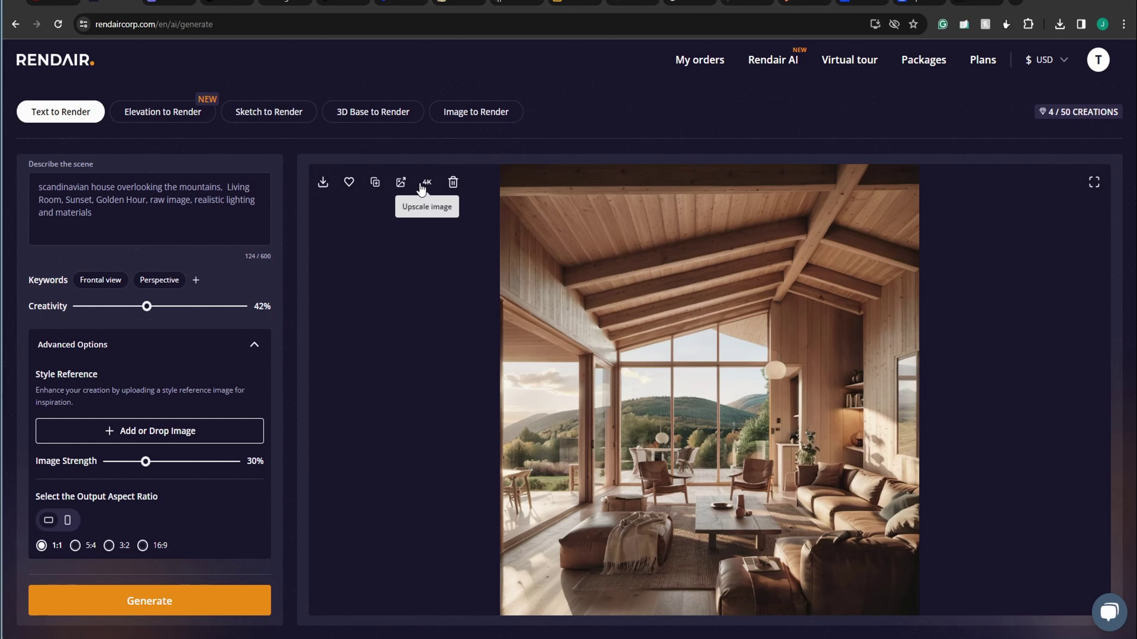
# Generate a variation at 34% image strength and 82% creativity, then upscale the snowy-mountain render to 4K.
pyautogui.click(401, 183)
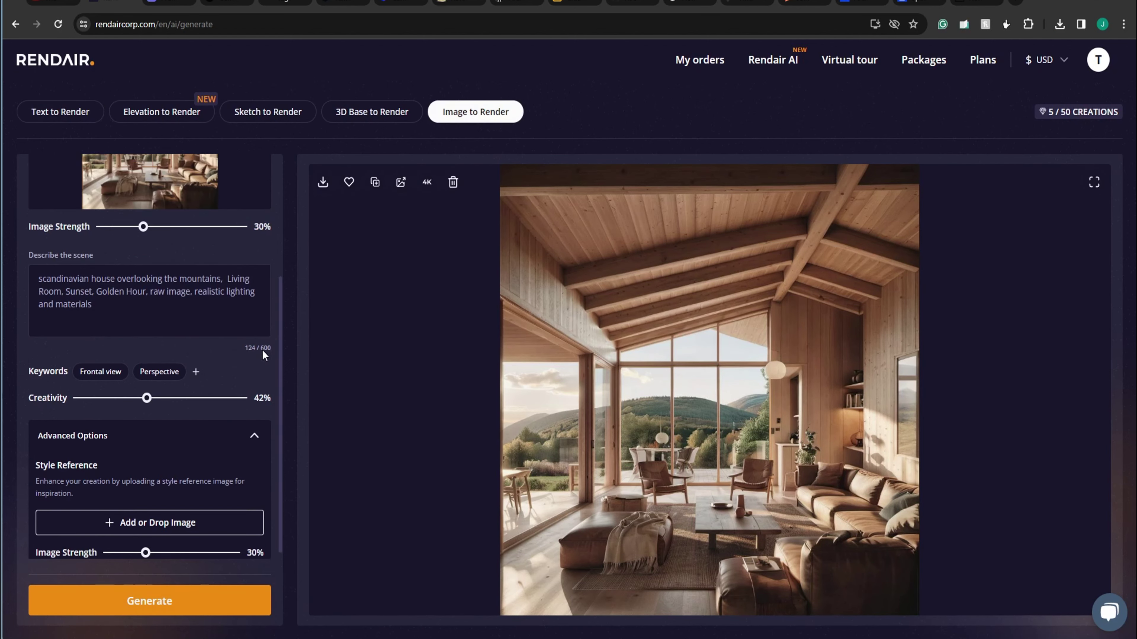
pyautogui.scroll(-4, 200, 342)
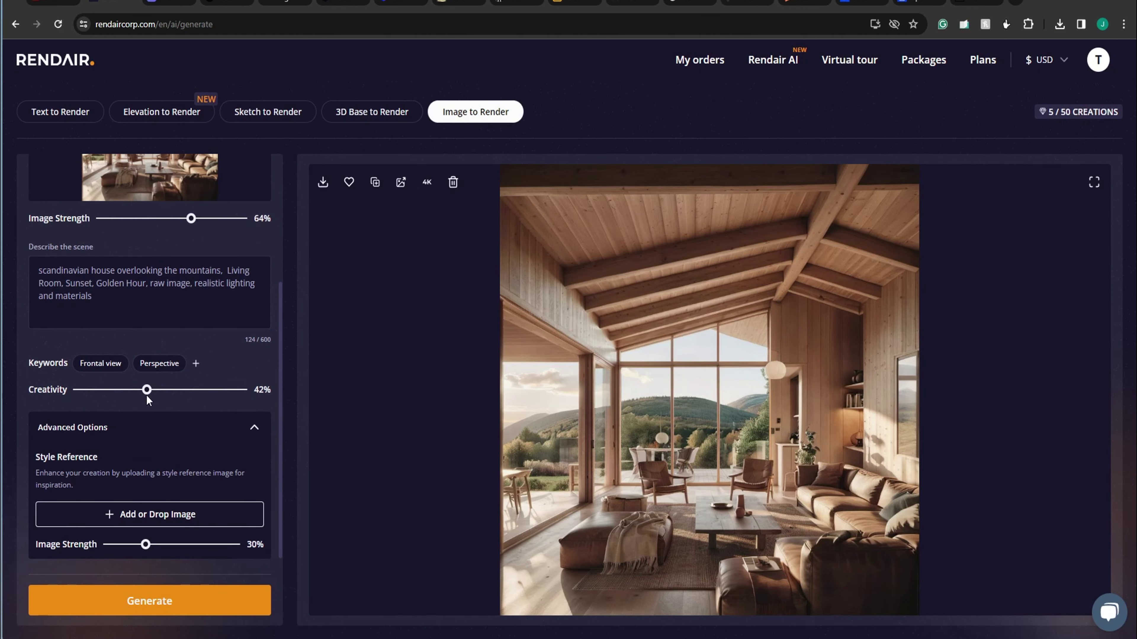
pyautogui.scroll(4, 207, 439)
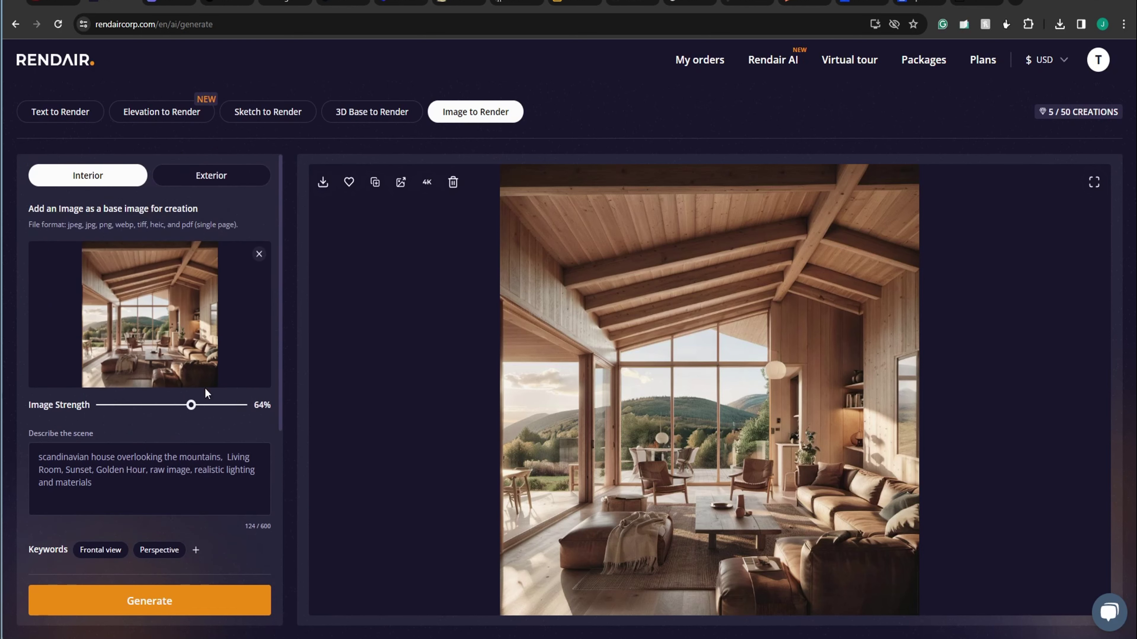
pyautogui.moveTo(170, 405); pyautogui.dragTo(148, 405)
pyautogui.scroll(-4, 148, 405)
pyautogui.moveTo(226, 390); pyautogui.dragTo(212, 389)
pyautogui.click(211, 600)
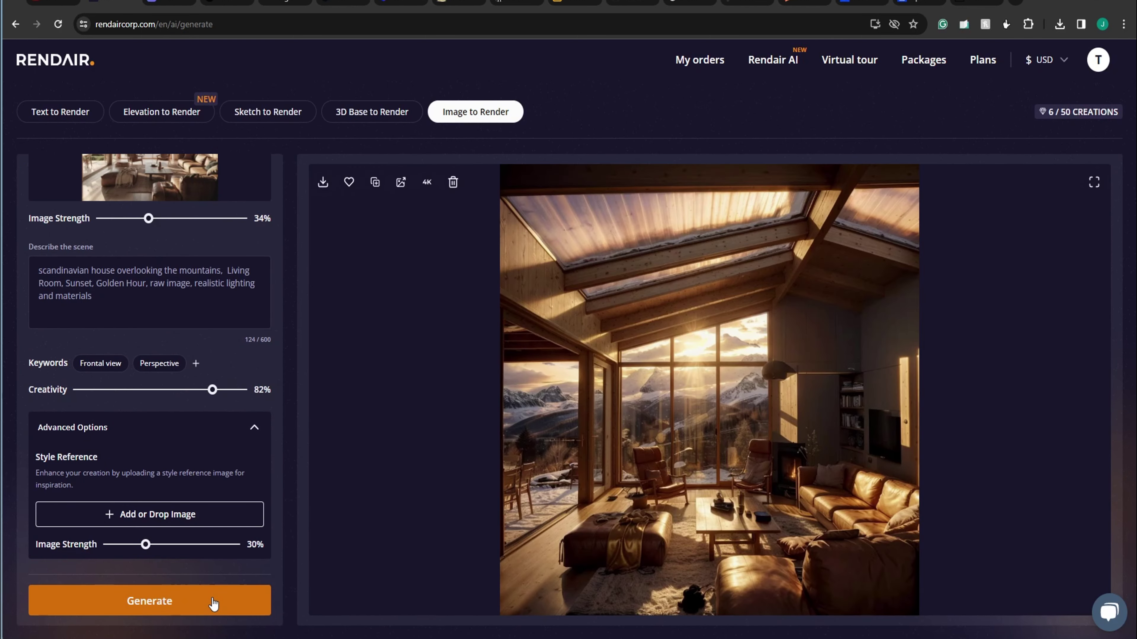
pyautogui.click(426, 183)
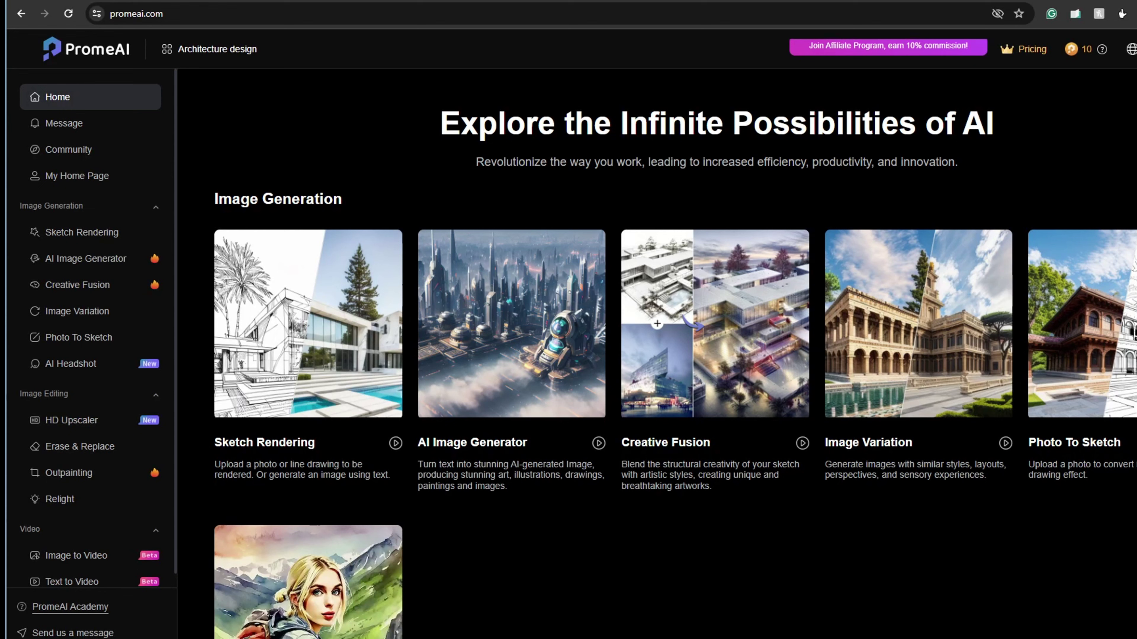
# Generate pencil sketches from the living-room photo and open the third sketch's download options.
pyautogui.moveTo(778, 367)
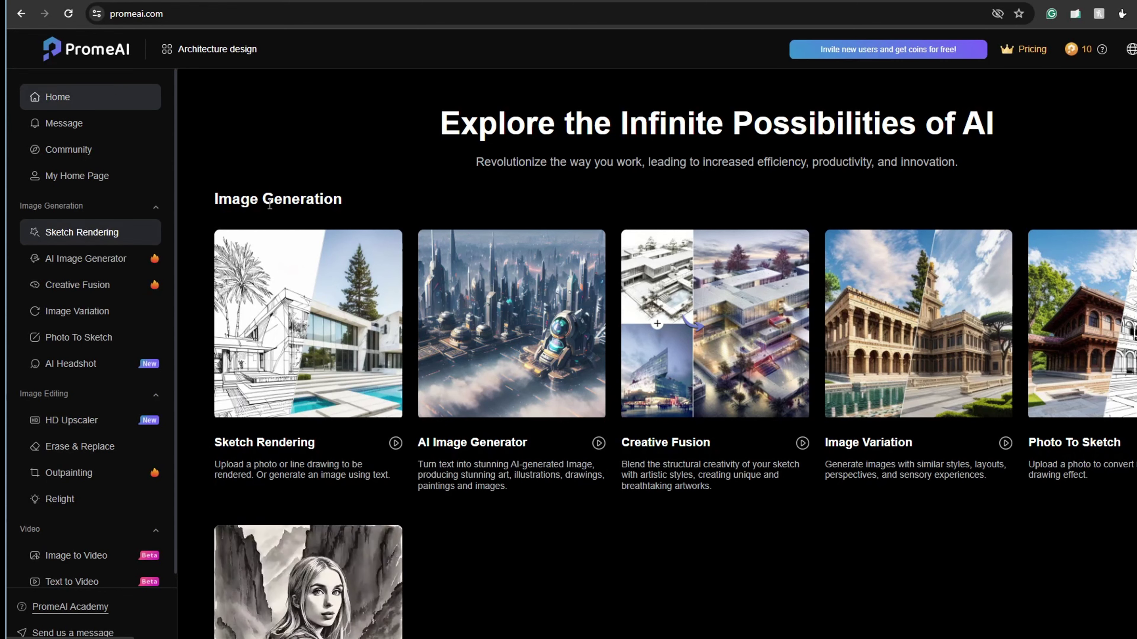
pyautogui.scroll(-4, 342, 179)
pyautogui.scroll(-7, 635, 413)
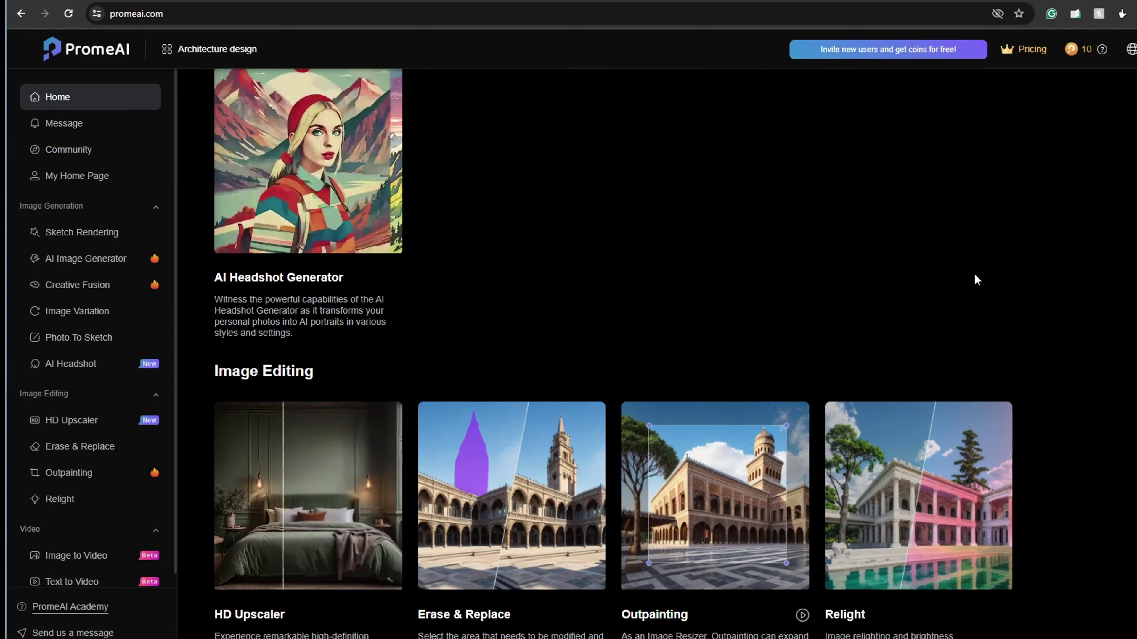
pyautogui.scroll(-7, 1030, 275)
pyautogui.scroll(-4, 1114, 296)
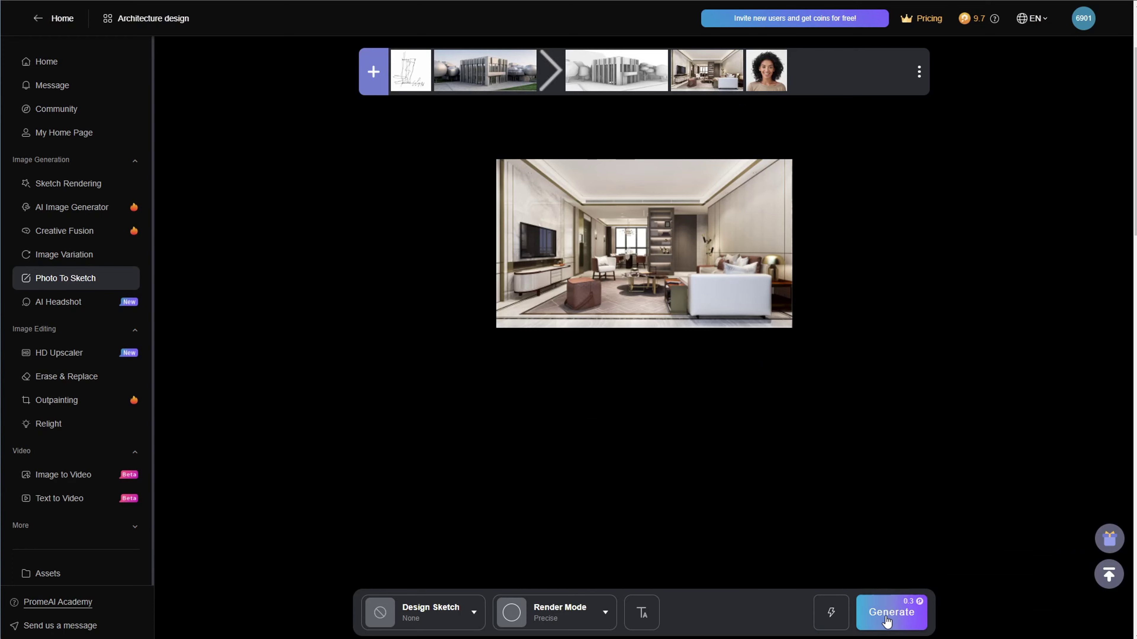
pyautogui.click(887, 621)
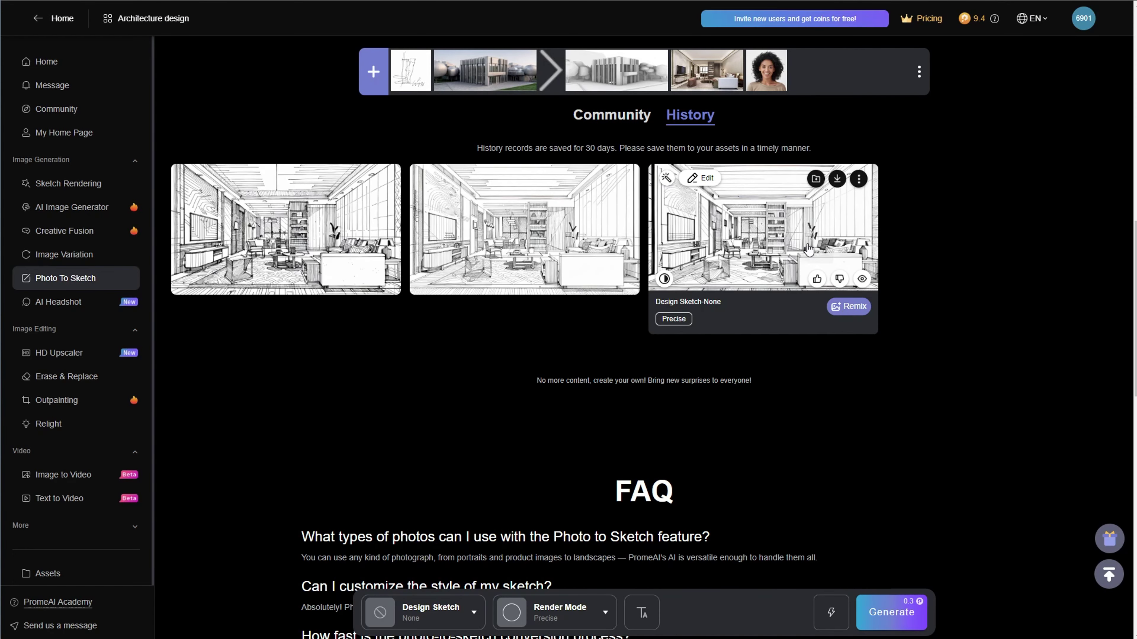
pyautogui.click(837, 179)
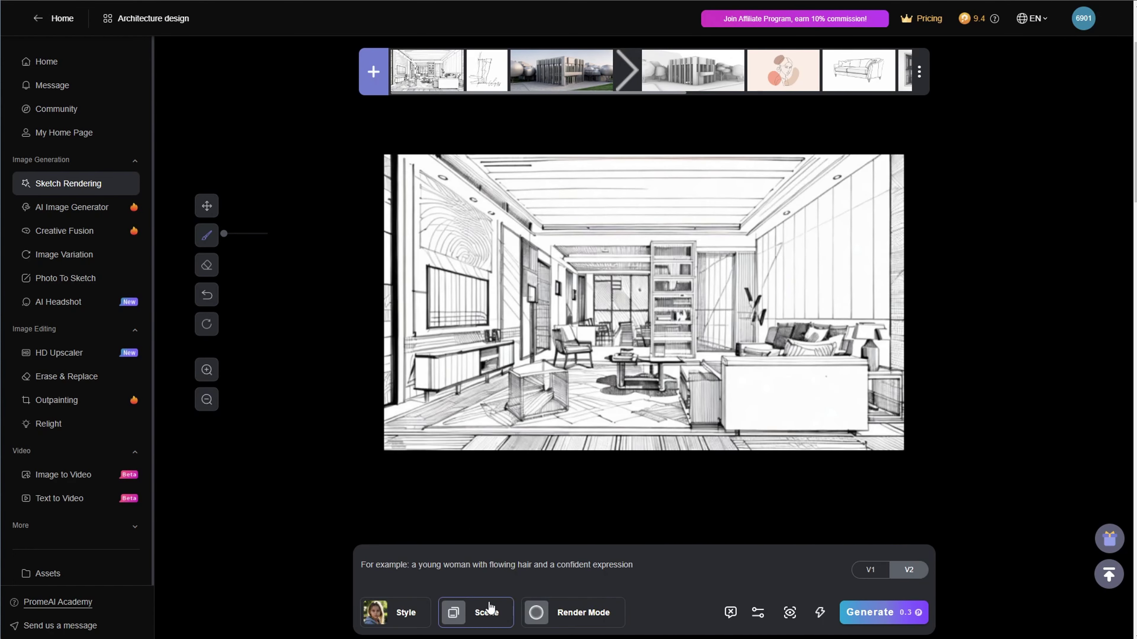
# Choose the Interior scene with Living Room.
pyautogui.click(390, 614)
pyautogui.click(472, 628)
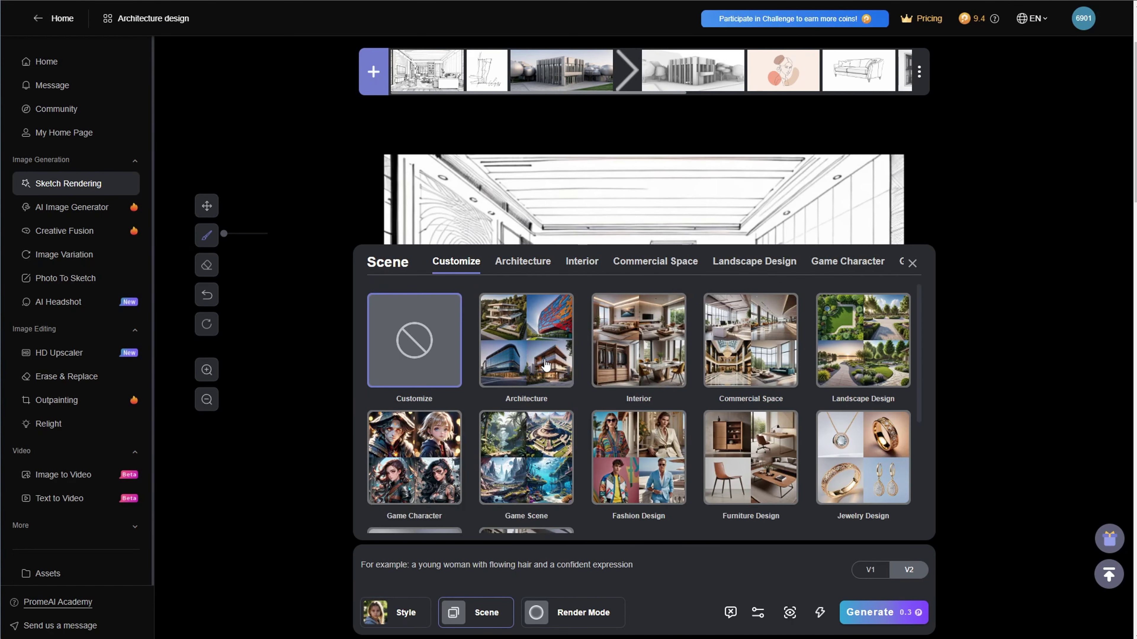
pyautogui.click(581, 261)
pyautogui.scroll(-2, 704, 473)
pyautogui.scroll(2, 704, 472)
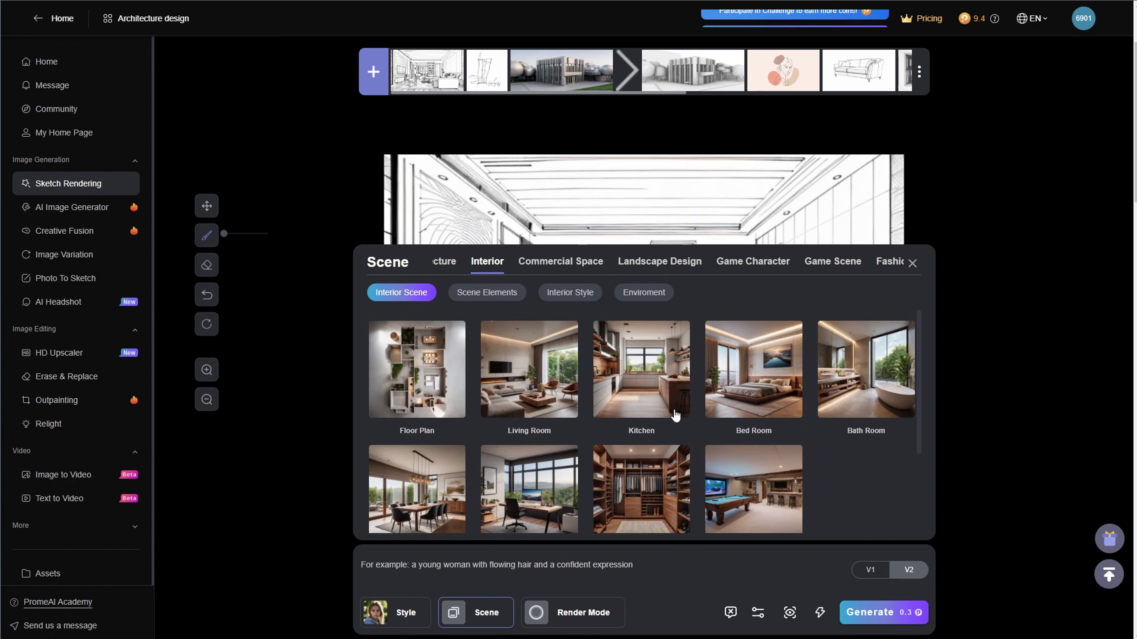
pyautogui.click(544, 390)
pyautogui.click(499, 292)
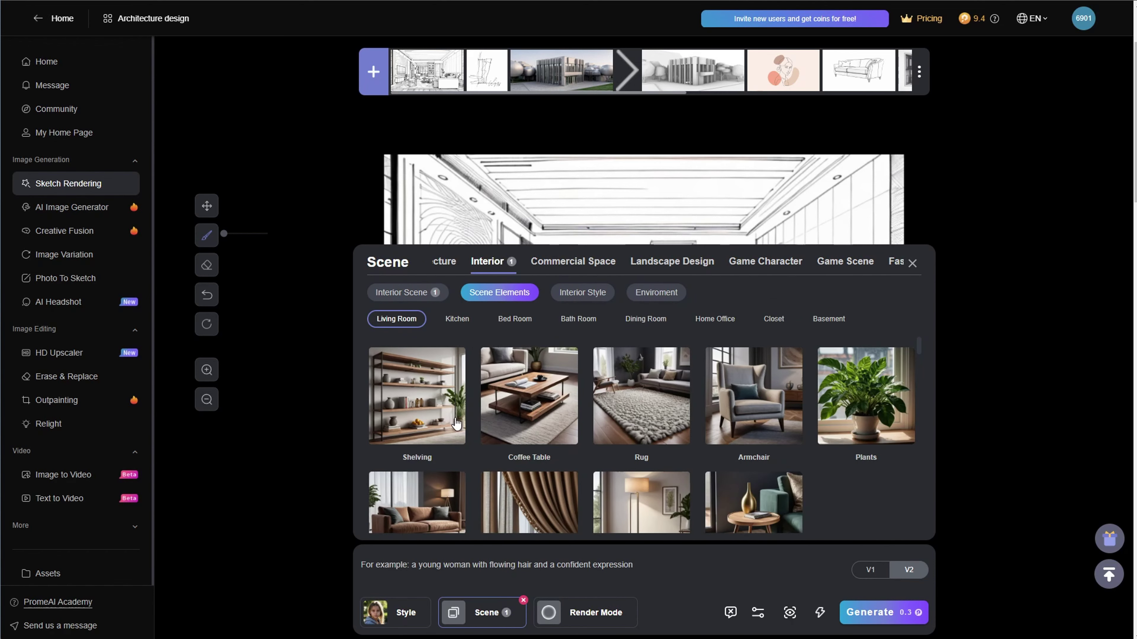
# Add living room elements, kitchen Cabinetry and a dining Sideboard to the scene.
pyautogui.scroll(-3, 450, 421)
pyautogui.click(545, 423)
pyautogui.click(625, 436)
pyautogui.scroll(-2, 581, 434)
pyautogui.click(542, 437)
pyautogui.scroll(-2, 408, 365)
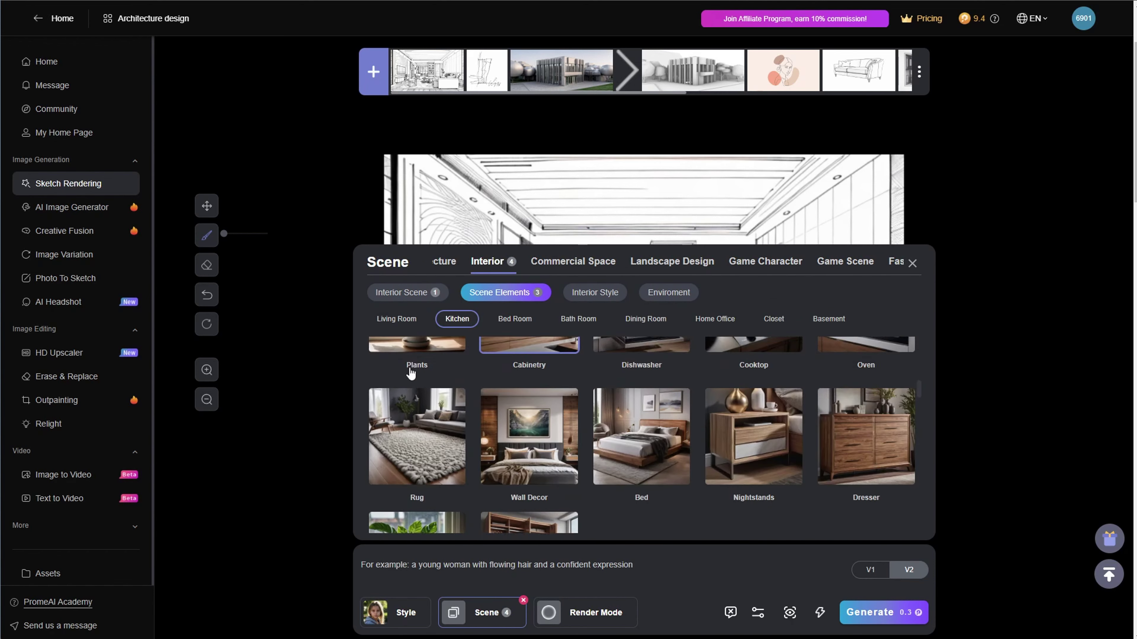
pyautogui.scroll(-10, 868, 435)
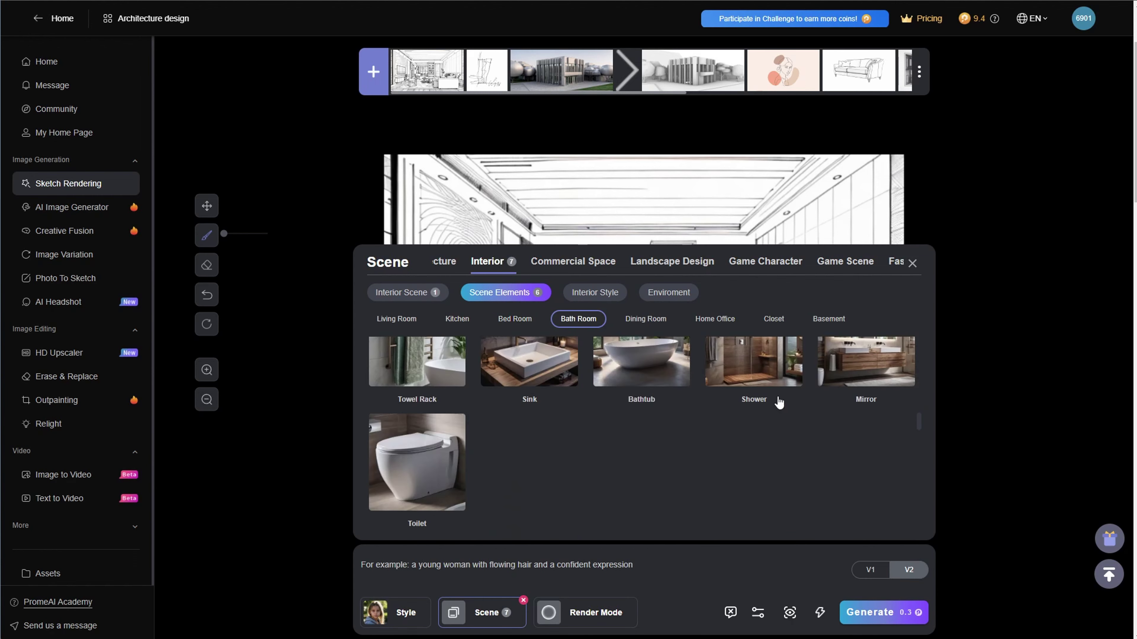
pyautogui.click(641, 400)
# Apply the Italian Modern Texture interior style and render the sketch.
pyautogui.scroll(-10, 739, 419)
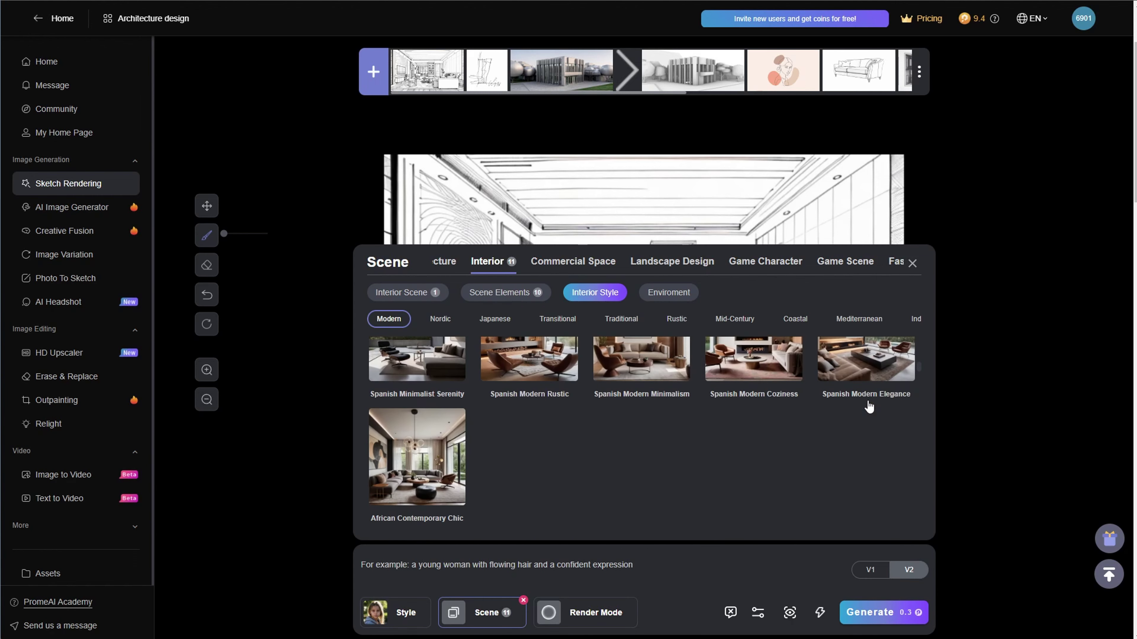
pyautogui.scroll(3, 491, 490)
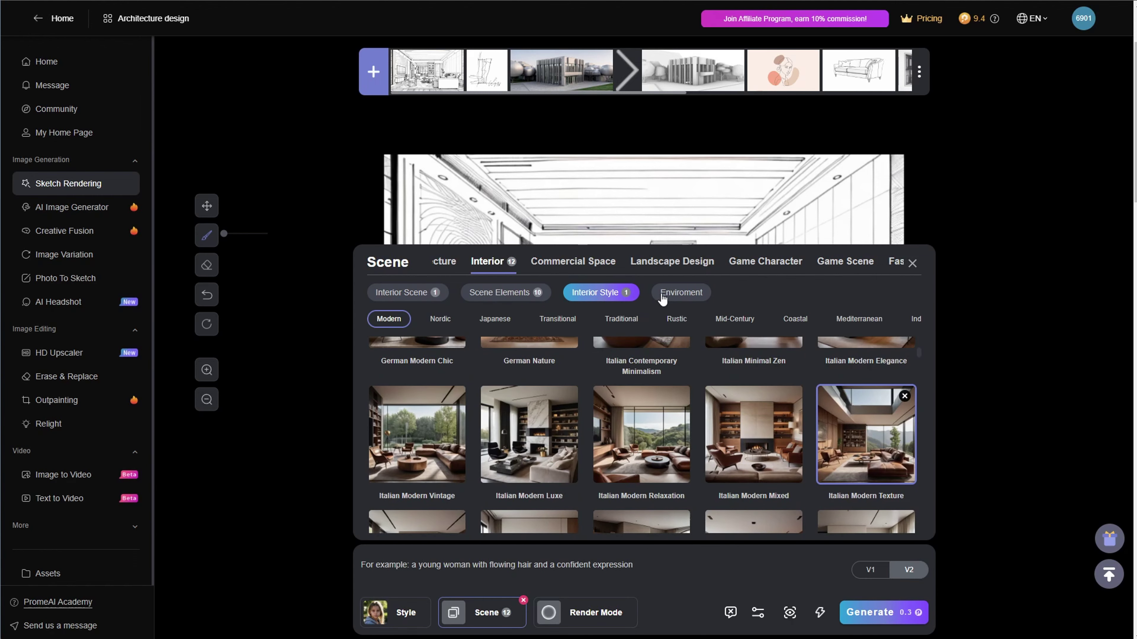
pyautogui.click(582, 381)
pyautogui.click(662, 296)
pyautogui.click(877, 612)
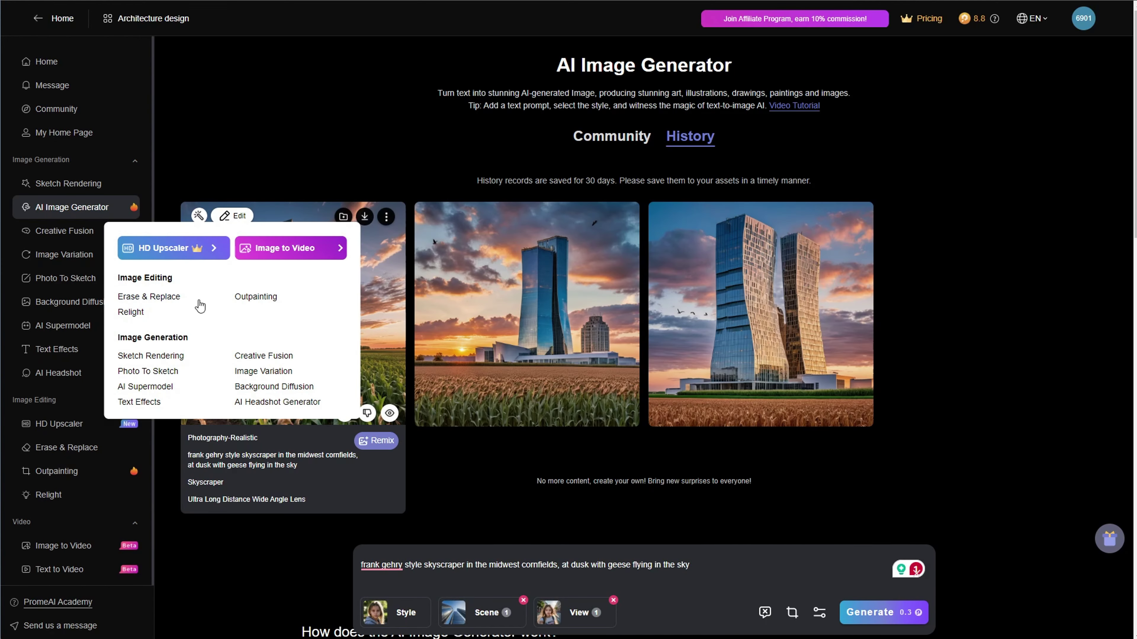
# Turn the generated skyscraper image into a video and create an Erase & Replace variant, previewing results.
pyautogui.click(282, 249)
pyautogui.click(888, 612)
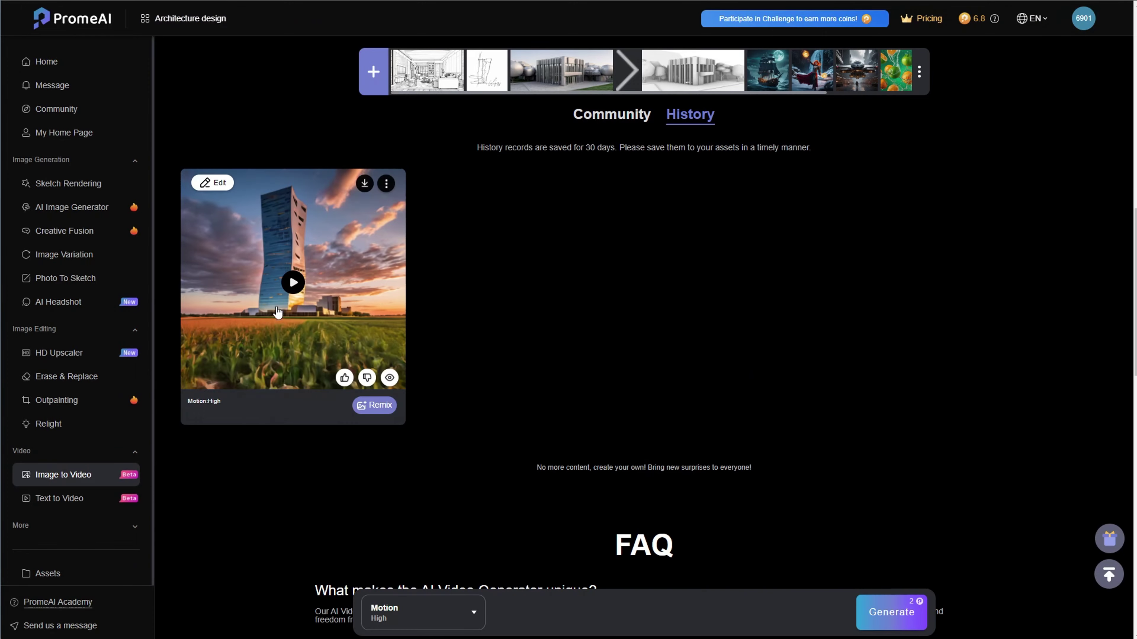
pyautogui.click(293, 283)
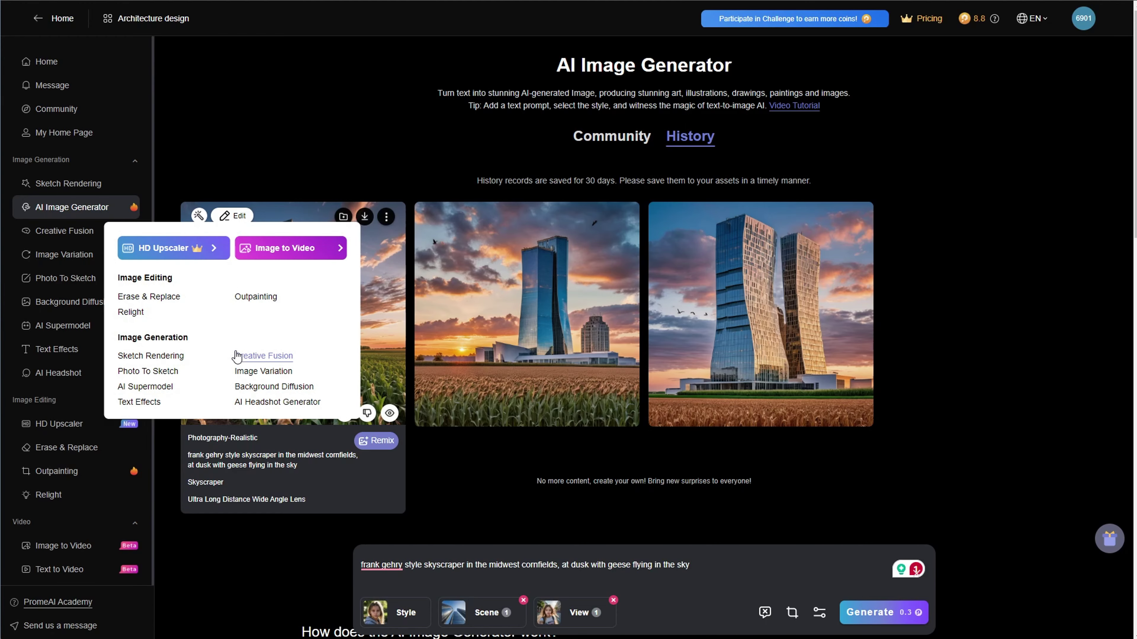
pyautogui.click(154, 296)
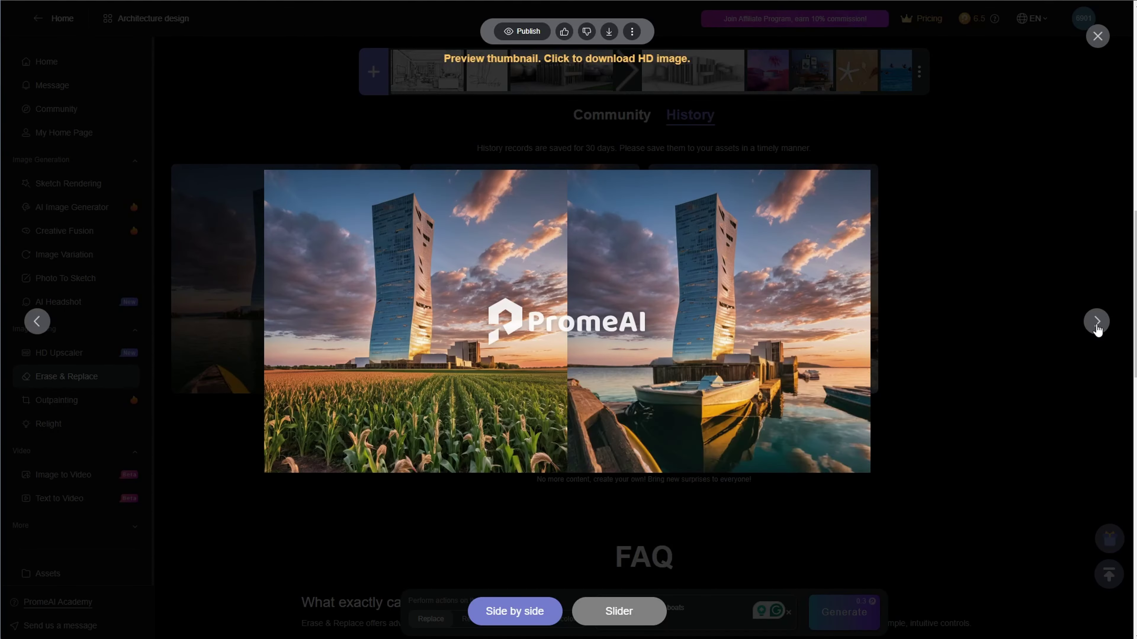
pyautogui.click(1097, 321)
pyautogui.click(1098, 35)
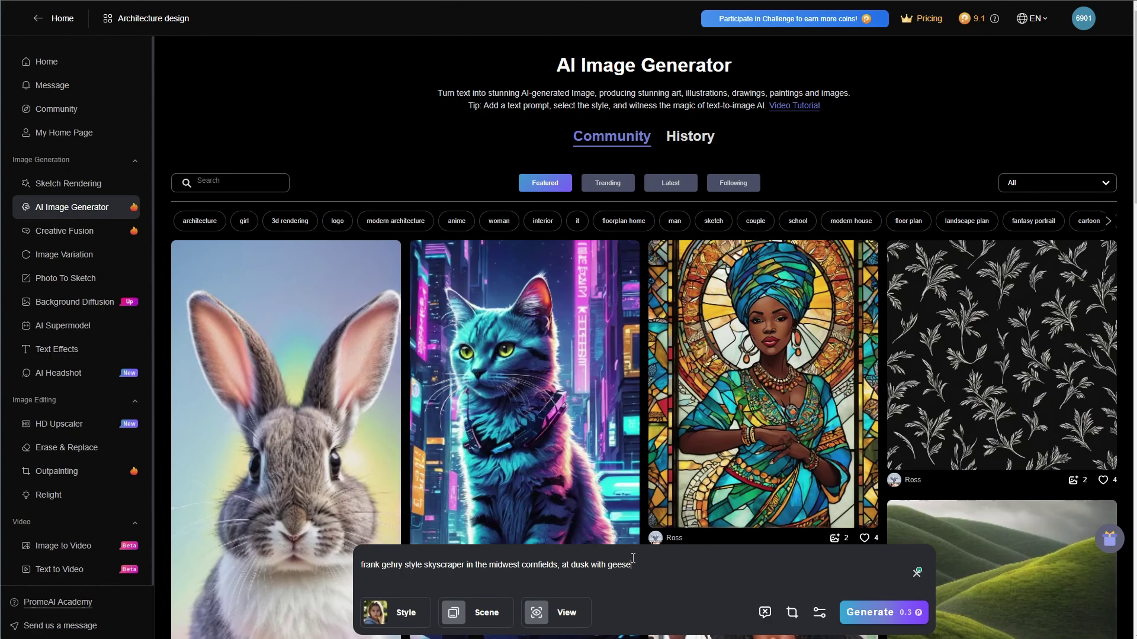
# Generate from the 'ying in the sky' prompt, preview the middle skyscraper, and rank PromeAI ESSENTIAL.
pyautogui.write('ying in the sky')
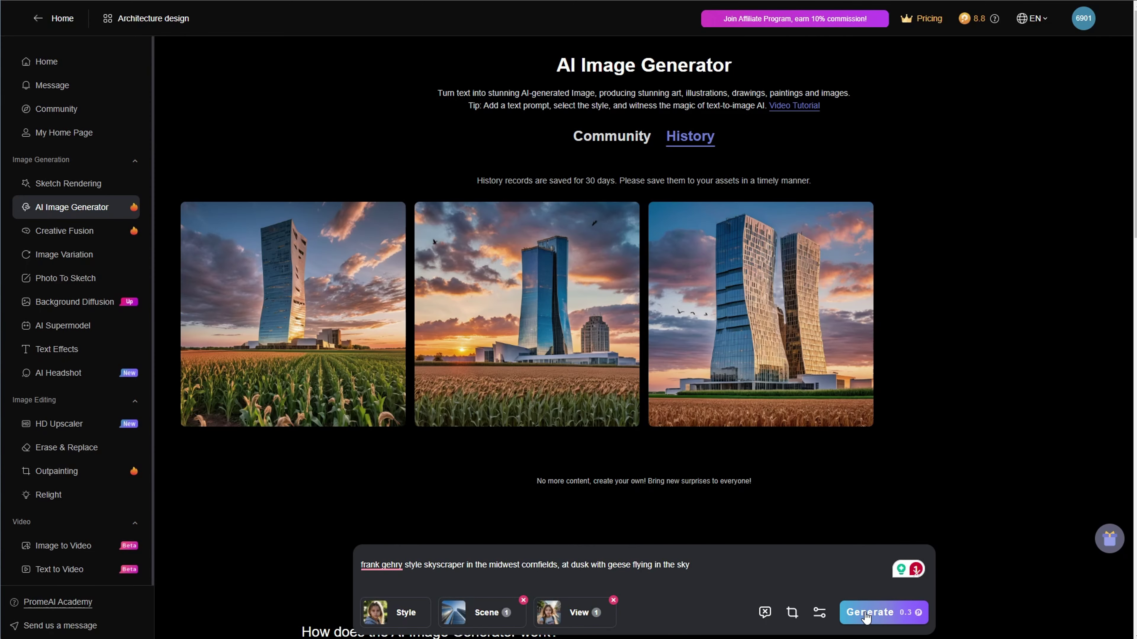
pyautogui.click(538, 291)
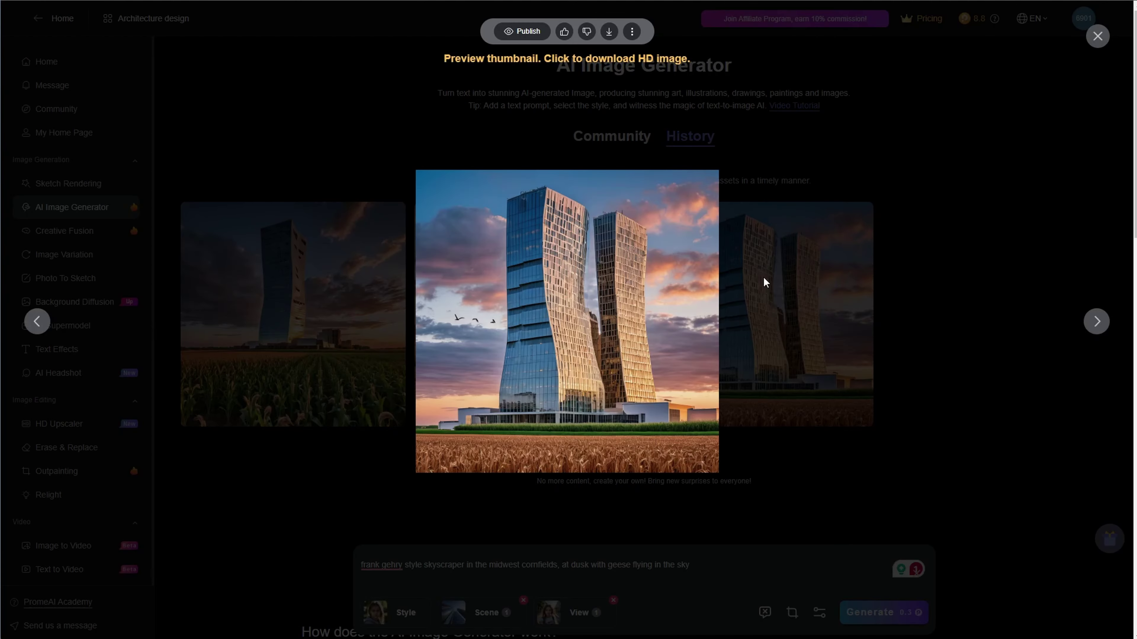
pyautogui.click(37, 322)
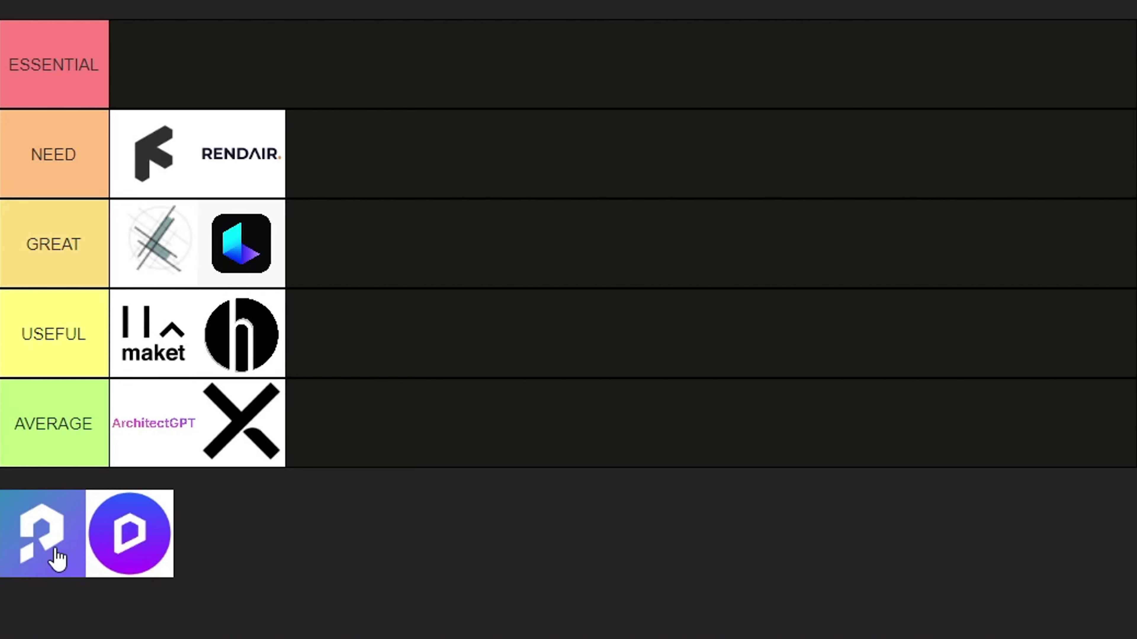
pyautogui.moveTo(58, 559); pyautogui.dragTo(227, 86)
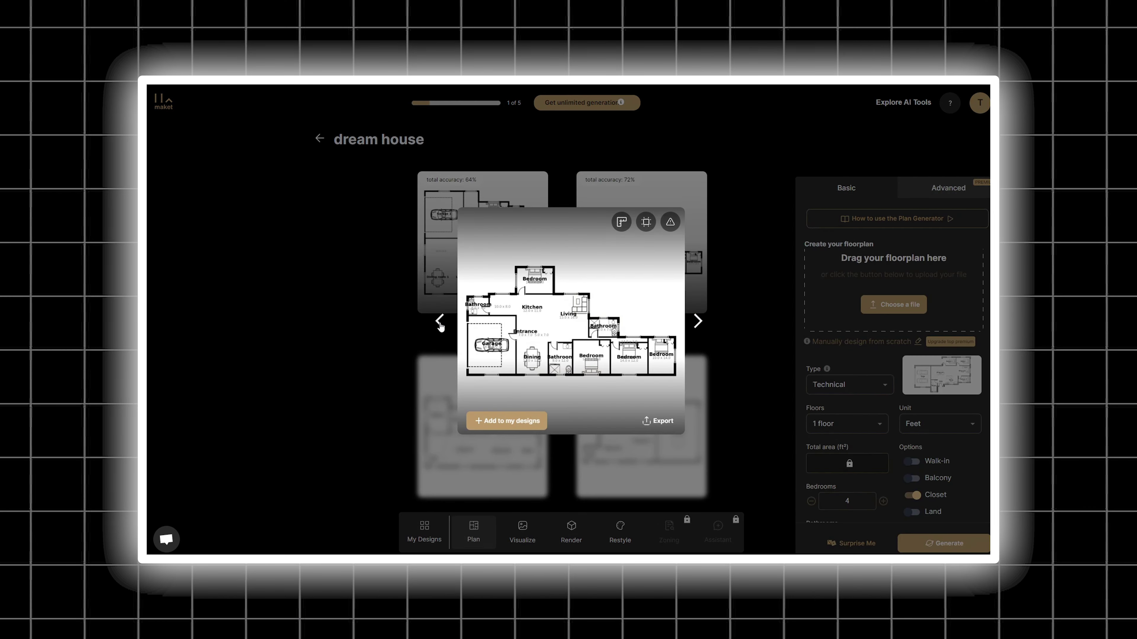
# Show Maket's next floor plan, pick laiout's third layout, and set Architechtures to manual editing.
pyautogui.click(440, 324)
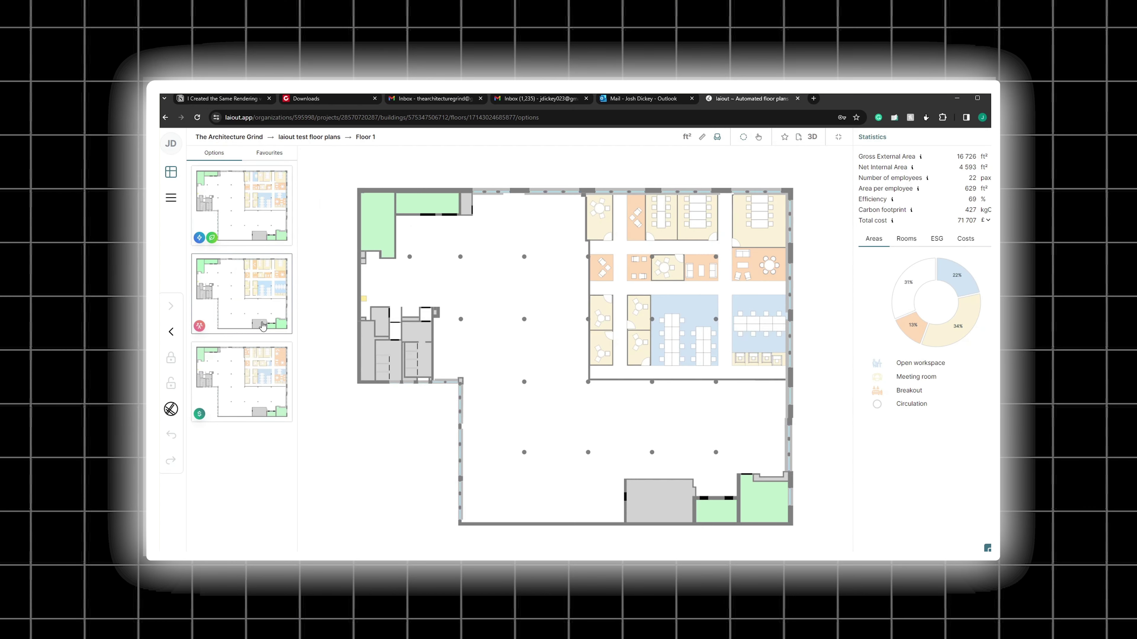
pyautogui.click(266, 376)
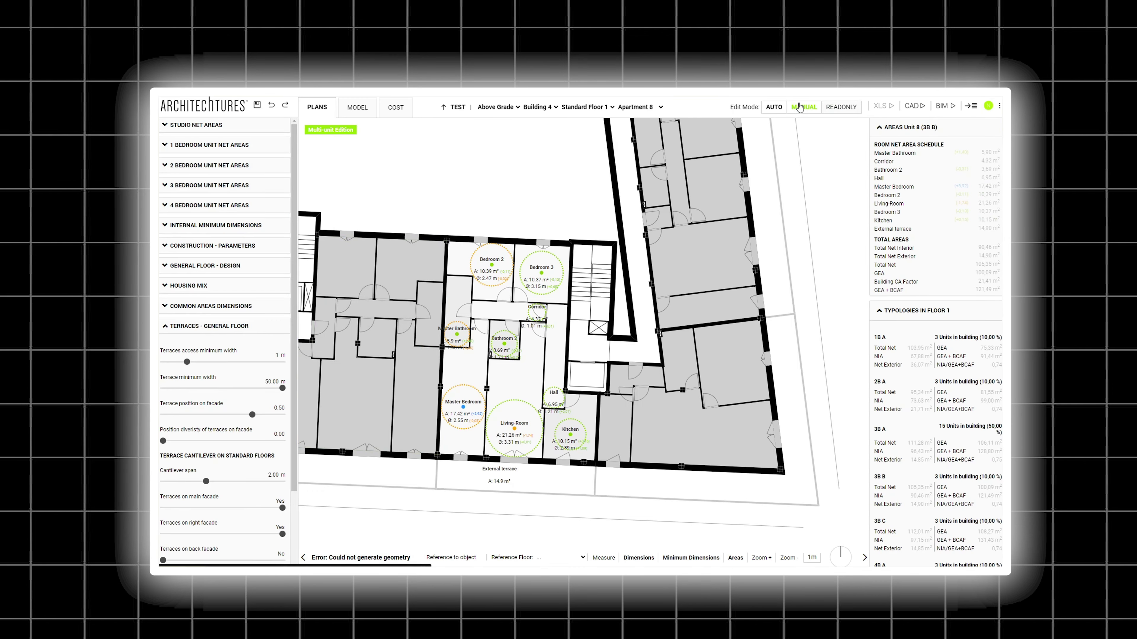
pyautogui.click(800, 107)
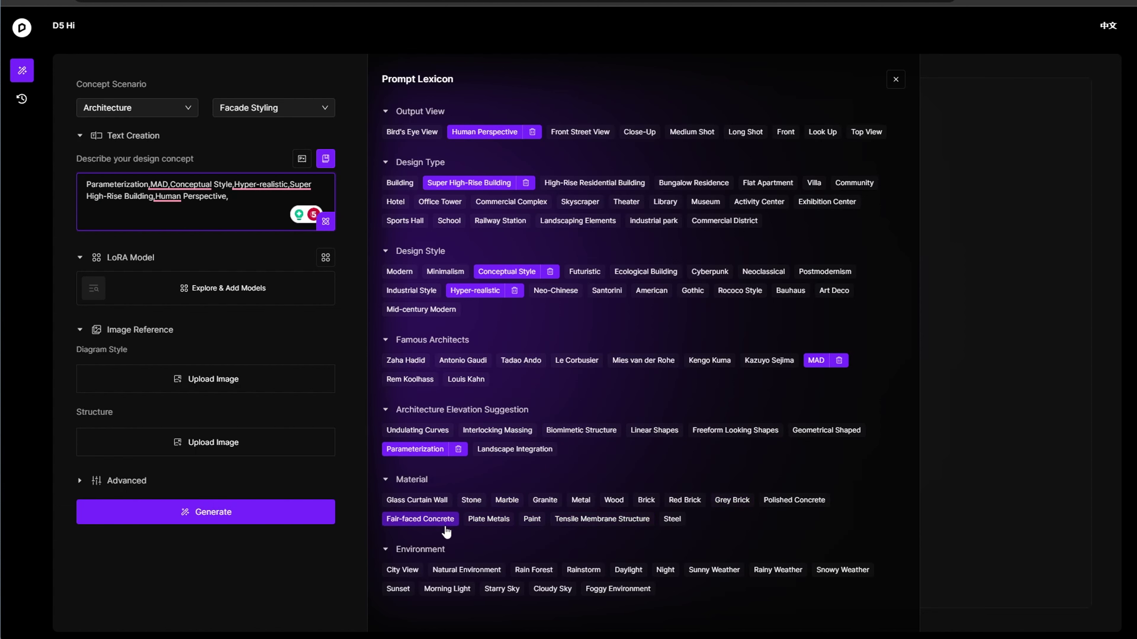
# Add the City View keyword to the D5 facade design prompt.
pyautogui.click(402, 570)
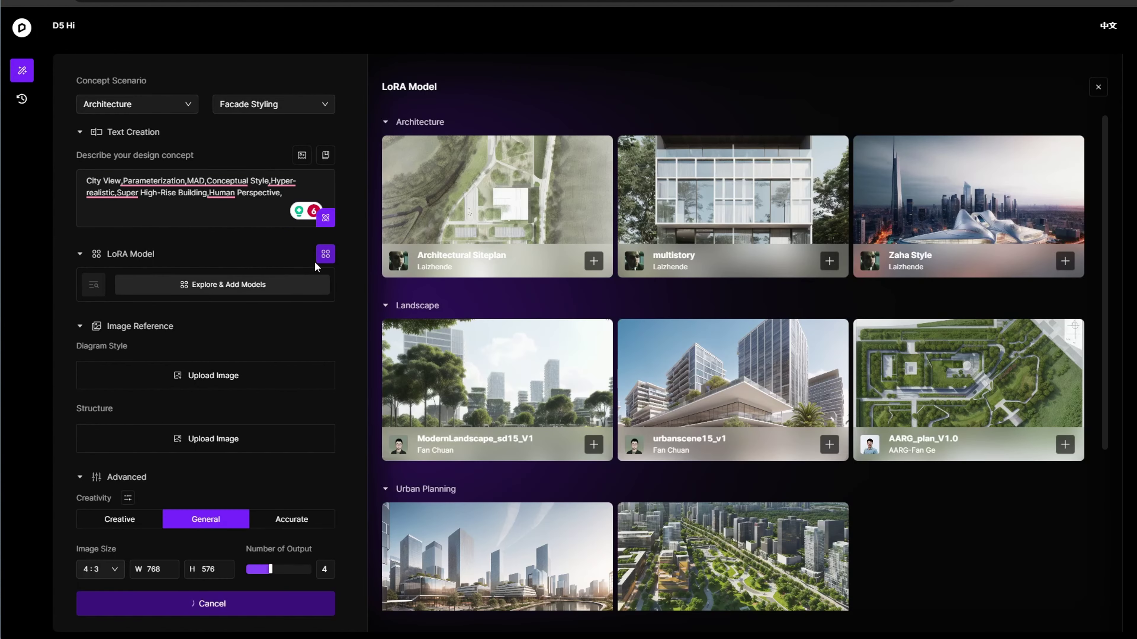
pyautogui.scroll(-5, 804, 398)
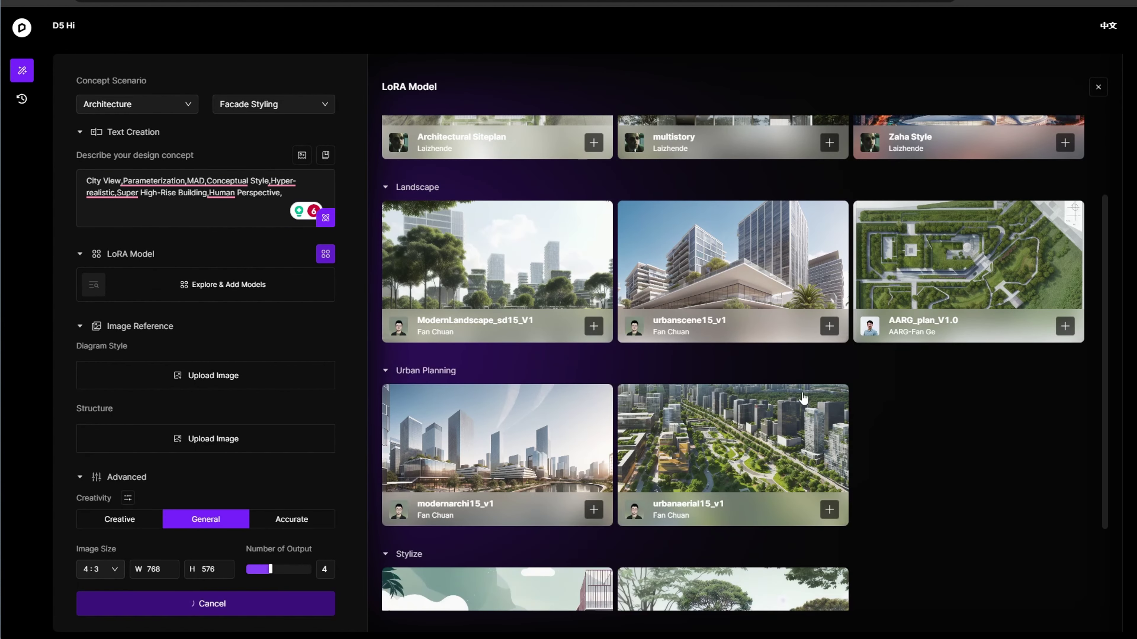
# Add the modernarchi15_v1 LoRA model and a diagram-style reference image.
pyautogui.click(594, 393)
pyautogui.click(180, 384)
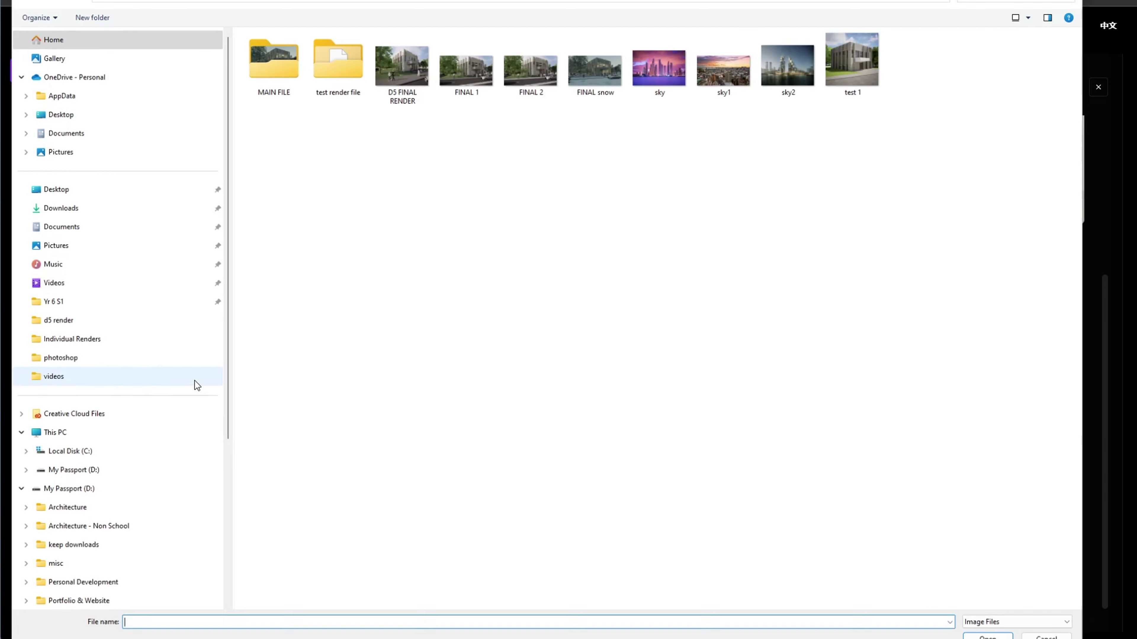
pyautogui.doubleClick(790, 65)
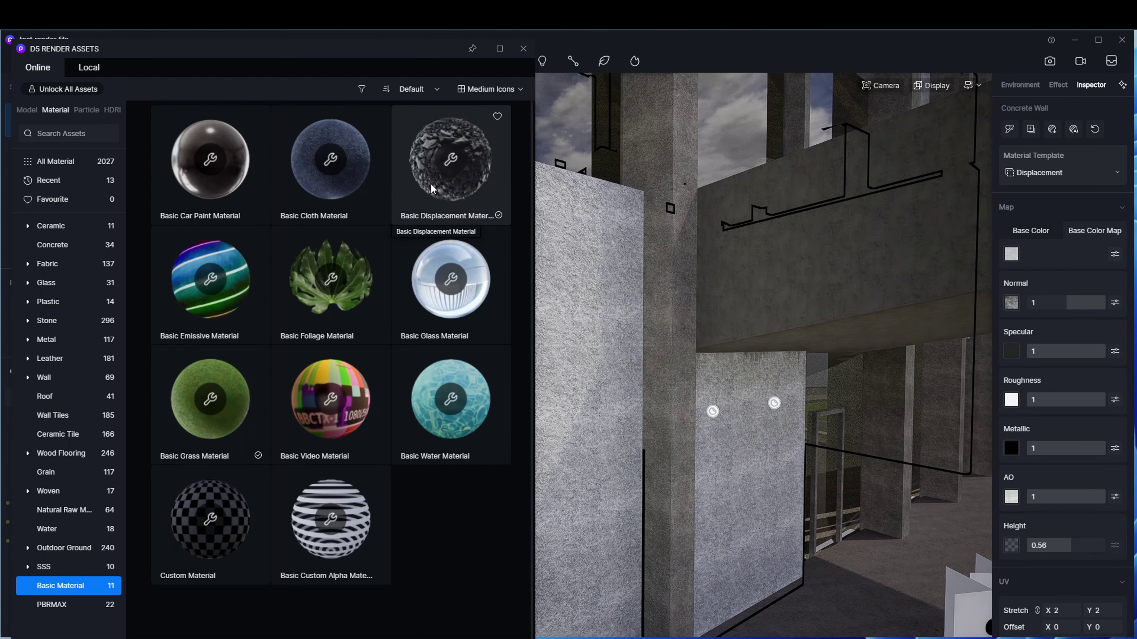
# Give the wall a displacement material with rough_concrete base colour and AI maps; raise height, lower roughness.
pyautogui.moveTo(451, 166); pyautogui.dragTo(636, 295)
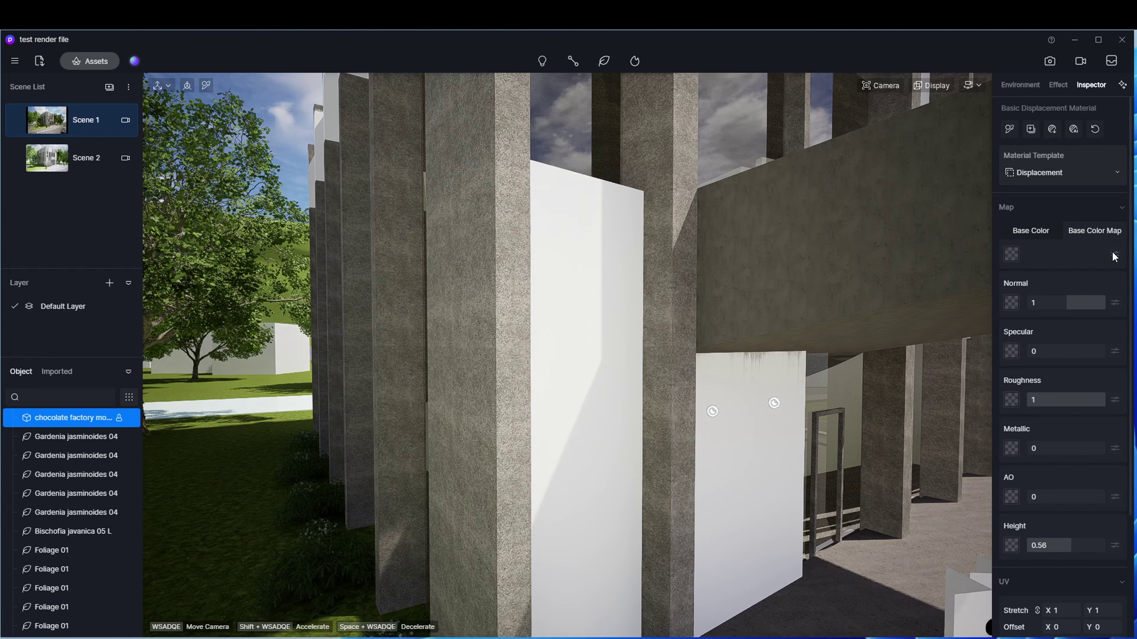
pyautogui.click(1011, 254)
pyautogui.click(296, 143)
pyautogui.click(609, 436)
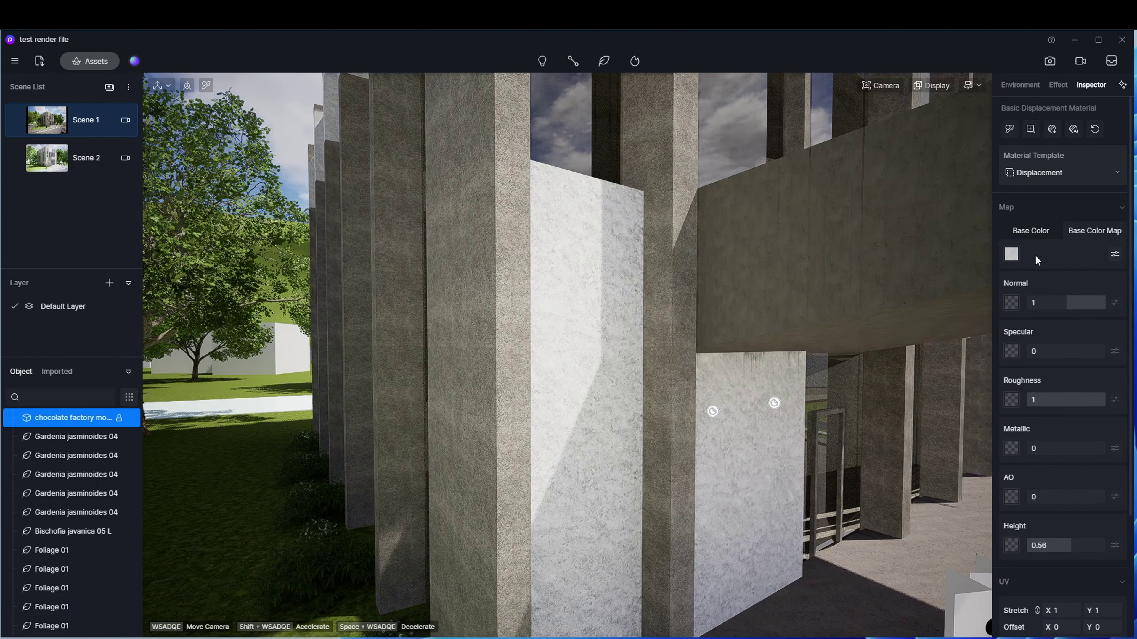
pyautogui.click(1073, 129)
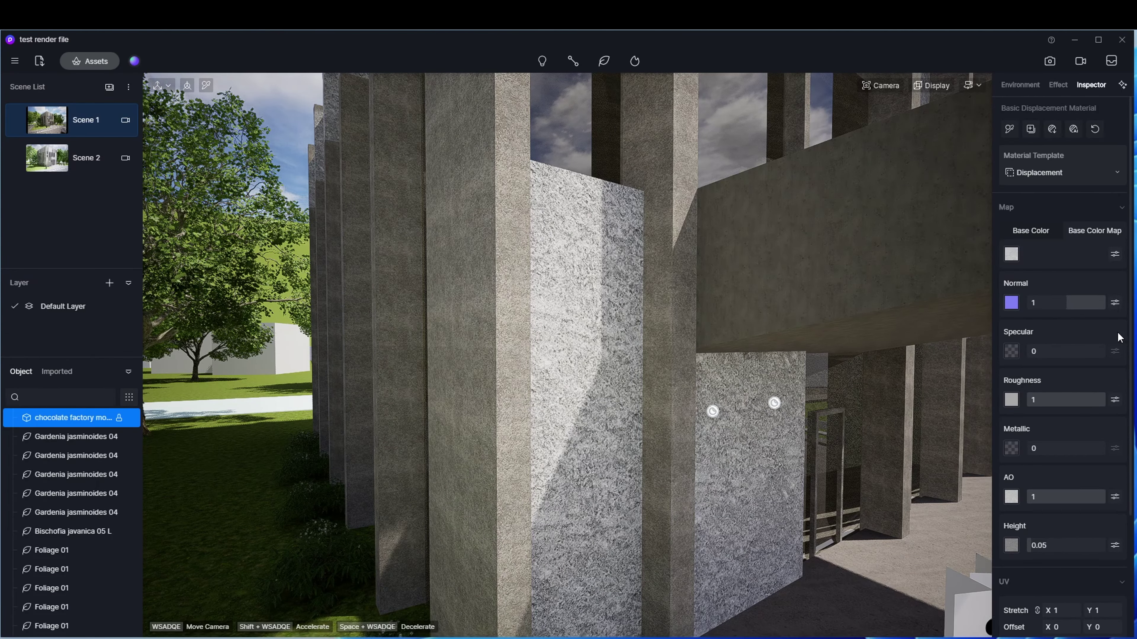
pyautogui.moveTo(1039, 545)
pyautogui.mouseDown()
pyautogui.moveTo(1058, 545)
pyautogui.moveTo(1032, 546)
pyautogui.mouseUp()
pyautogui.scroll(5, 609, 419)
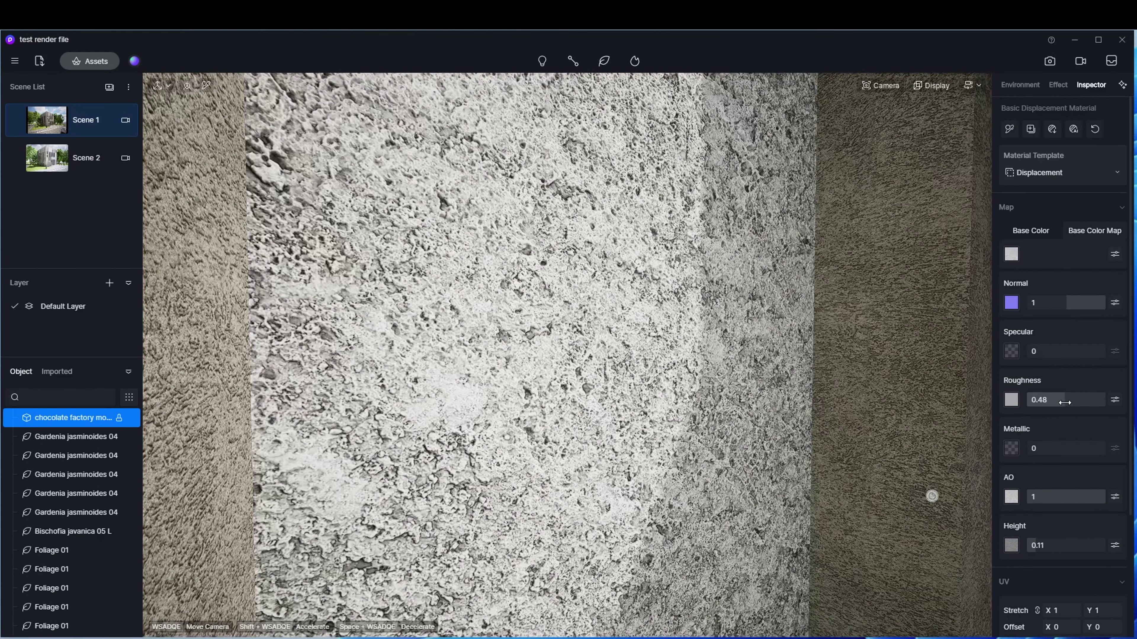
pyautogui.moveTo(1074, 309)
pyautogui.mouseDown()
pyautogui.moveTo(1087, 301)
pyautogui.moveTo(1100, 316)
pyautogui.mouseUp()
# Apply the reference image's rainy dusk atmosphere to Scene 3 and check its environment settings.
pyautogui.scroll(-5, 749, 414)
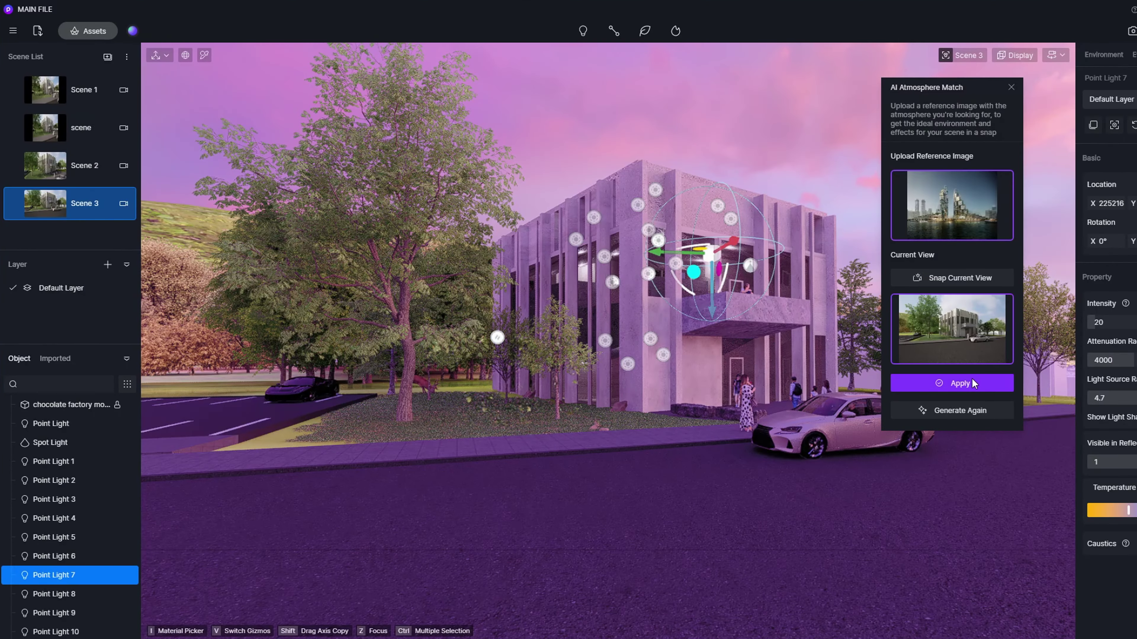
pyautogui.click(974, 384)
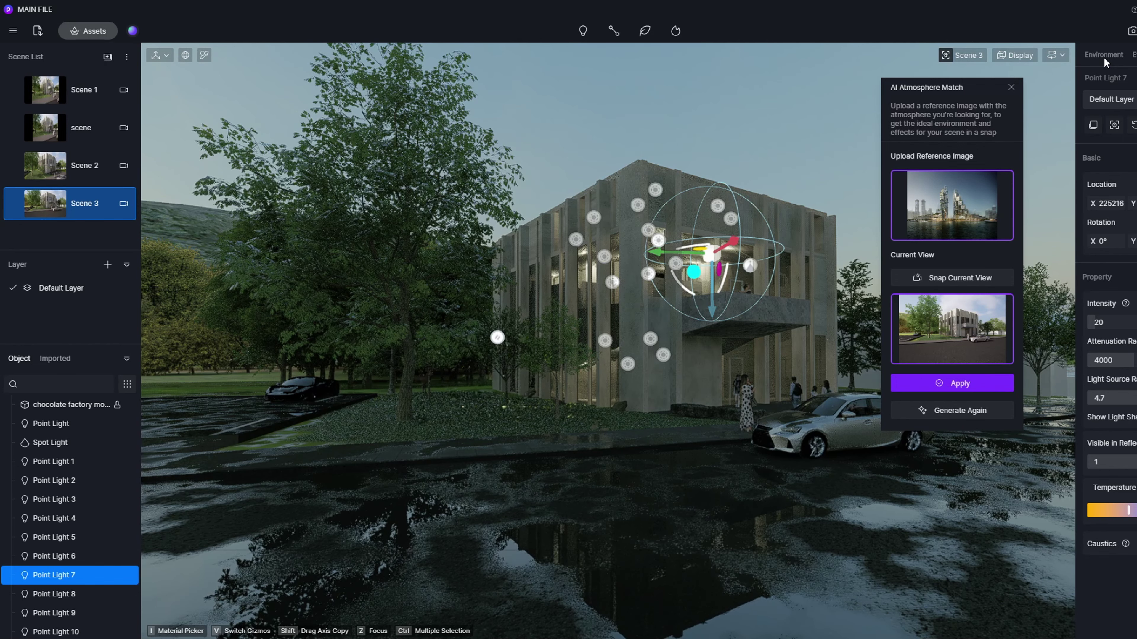
pyautogui.click(1101, 53)
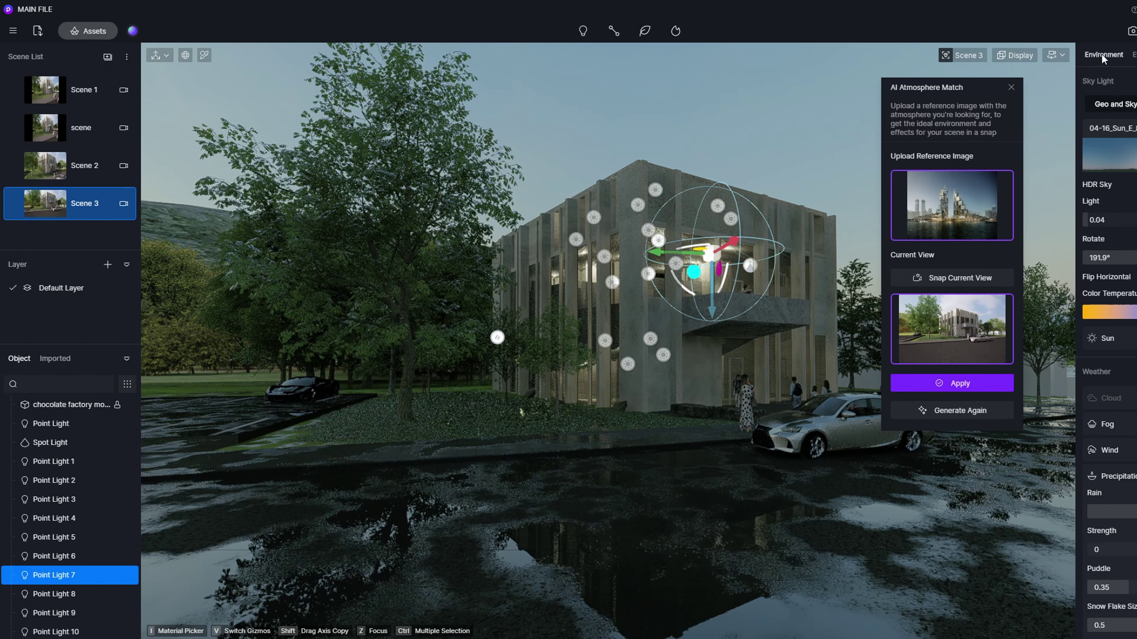